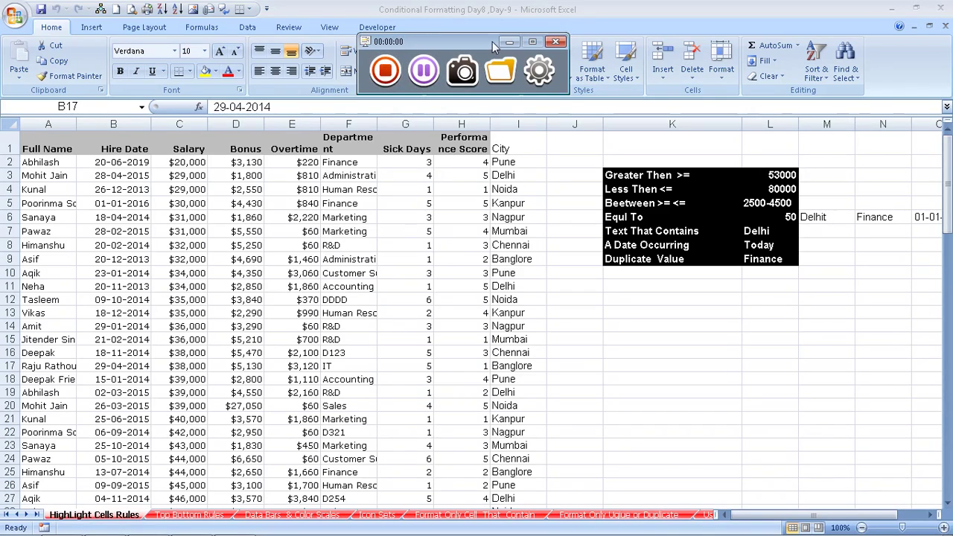
Step: Hide the windows, toggle desktop icons, close the invoice image viewer, and return to the workbook
click(509, 41)
click(892, 7)
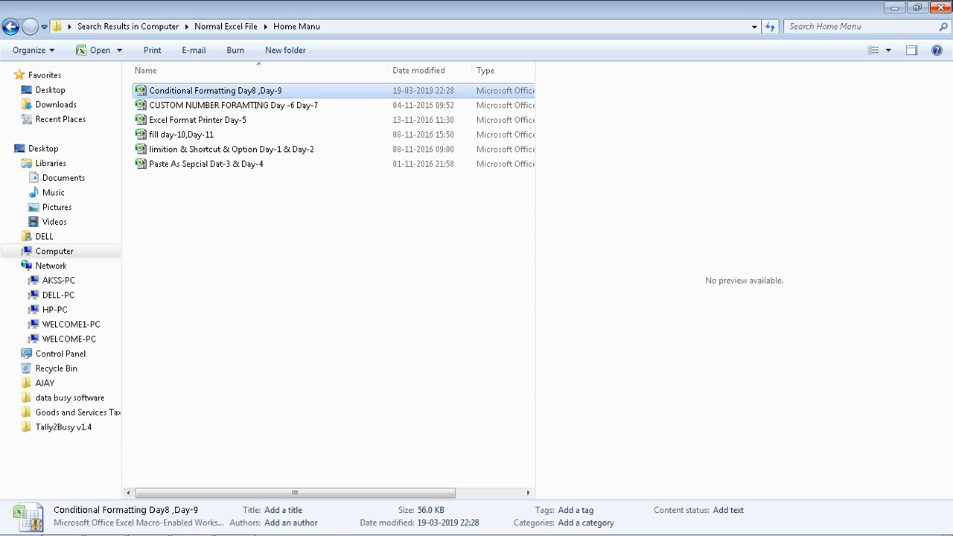
click(895, 7)
right_click(709, 16)
mouse_move(825, 31)
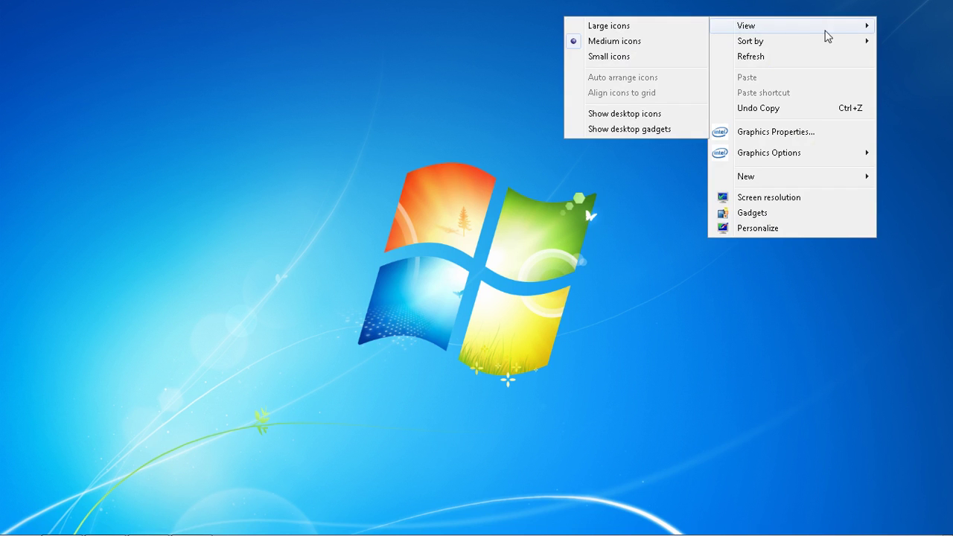
click(658, 116)
mouse_move(562, 534)
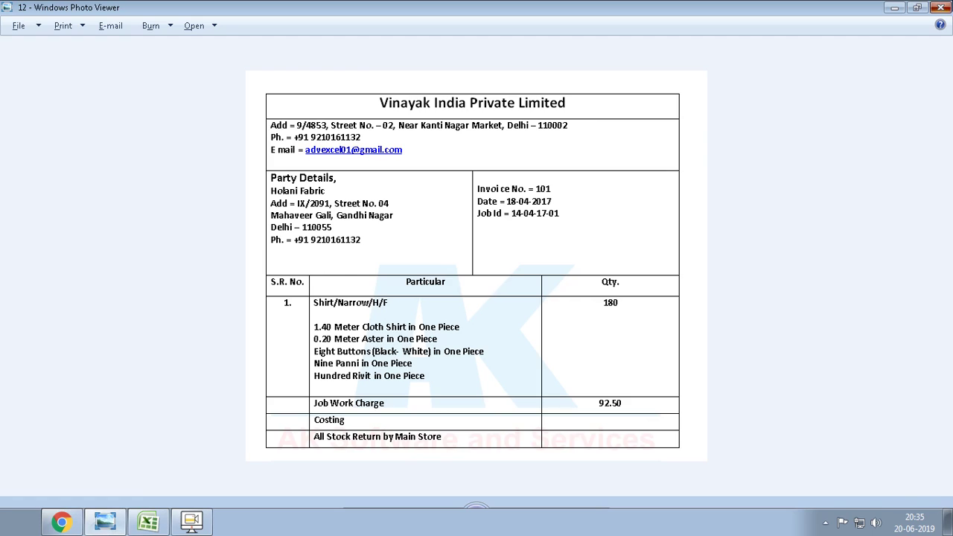
click(141, 501)
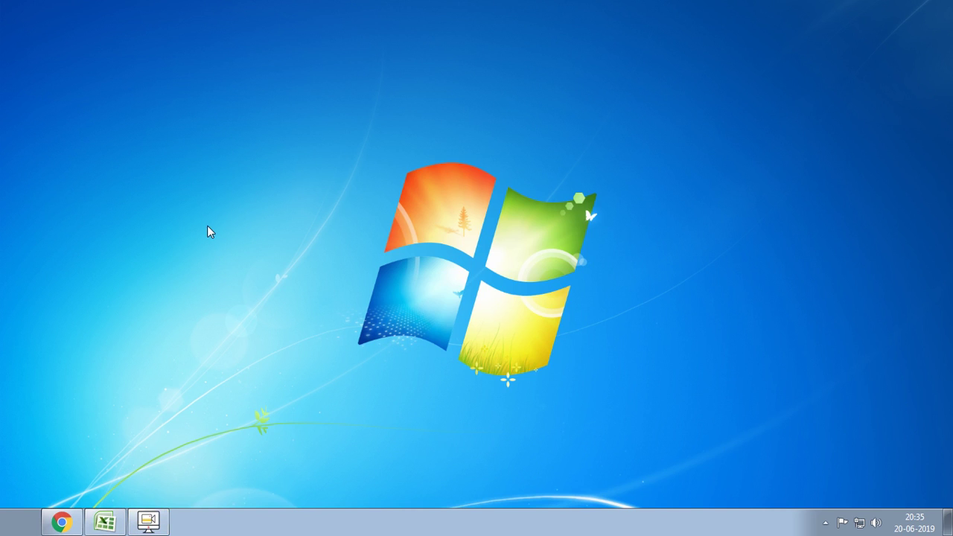
click(105, 523)
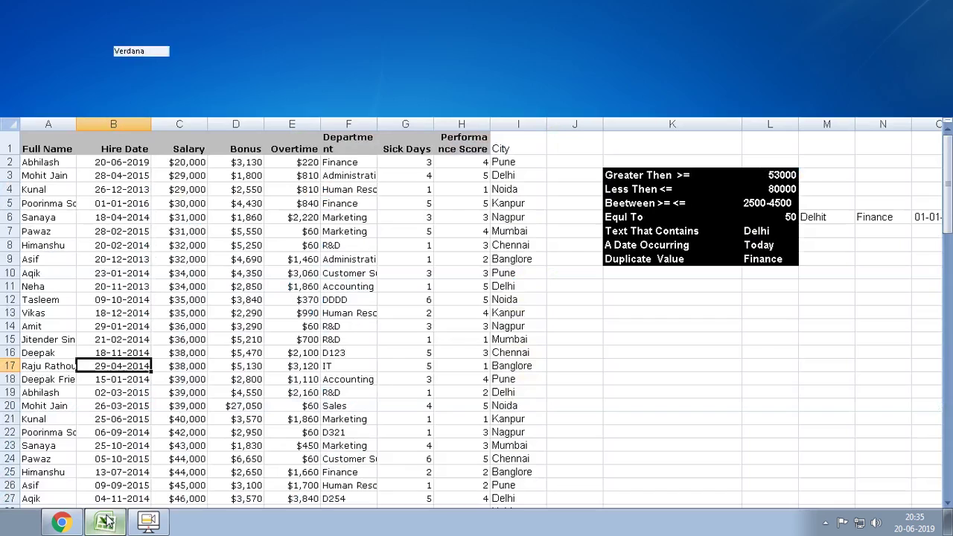
Step: Try dragging over Salary cells in rows 2–20, then select all of column C
click(200, 248)
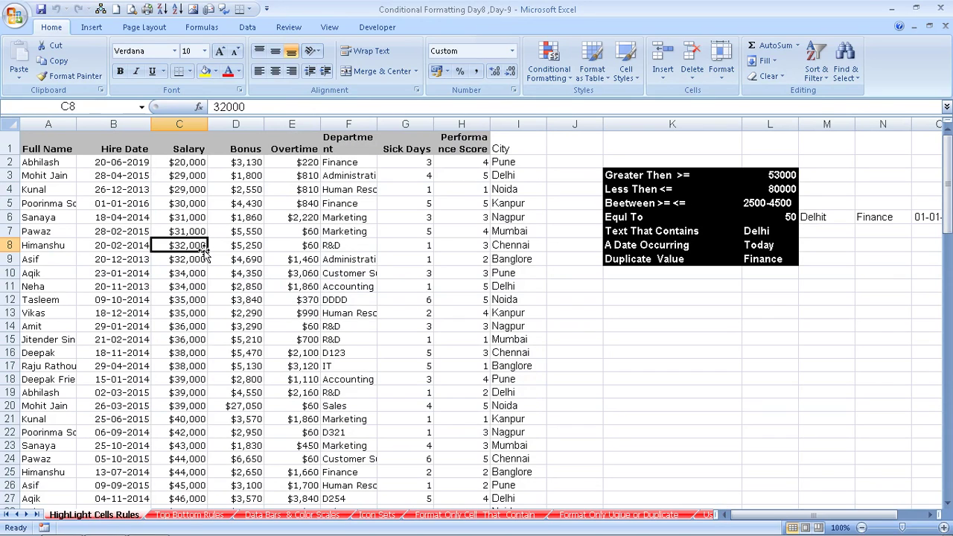
drag(190, 161, 177, 340)
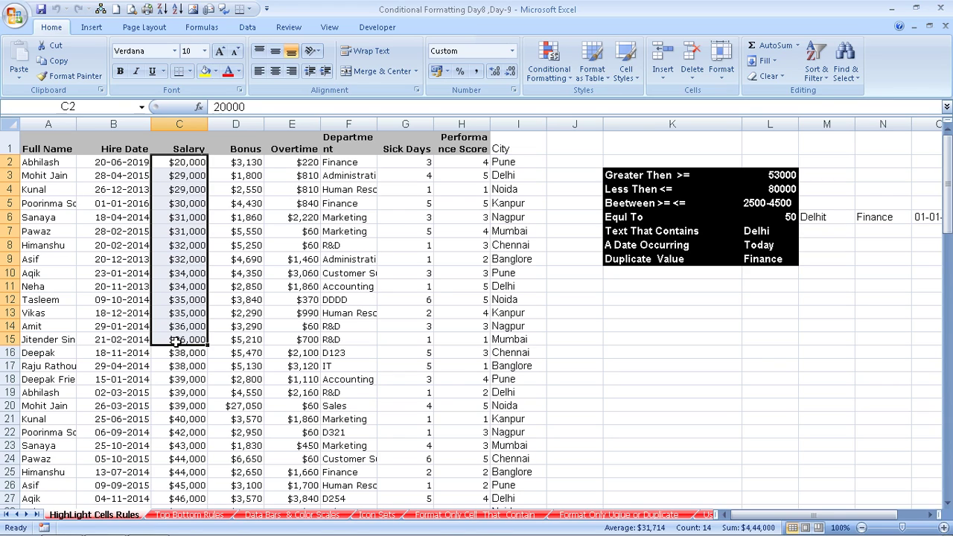
drag(183, 163, 186, 402)
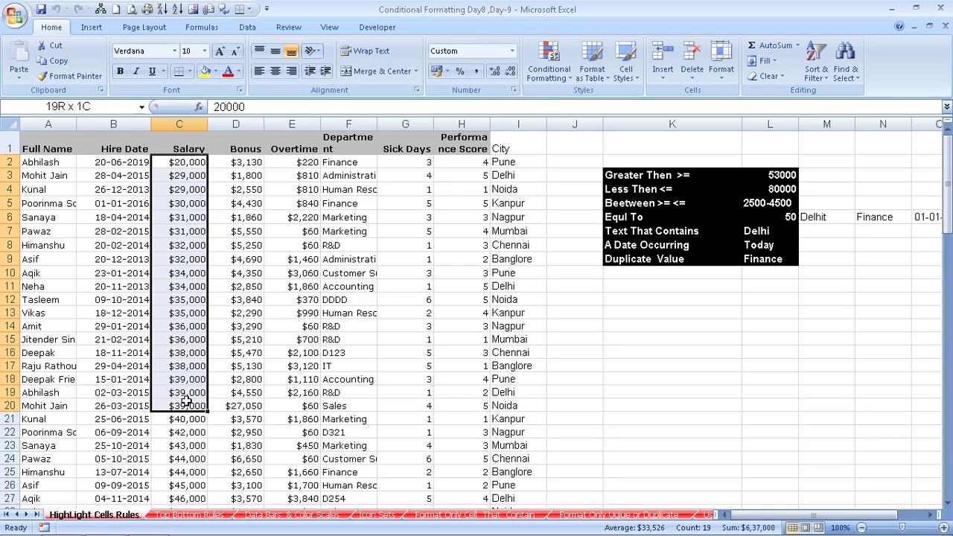
drag(186, 400, 186, 402)
click(178, 124)
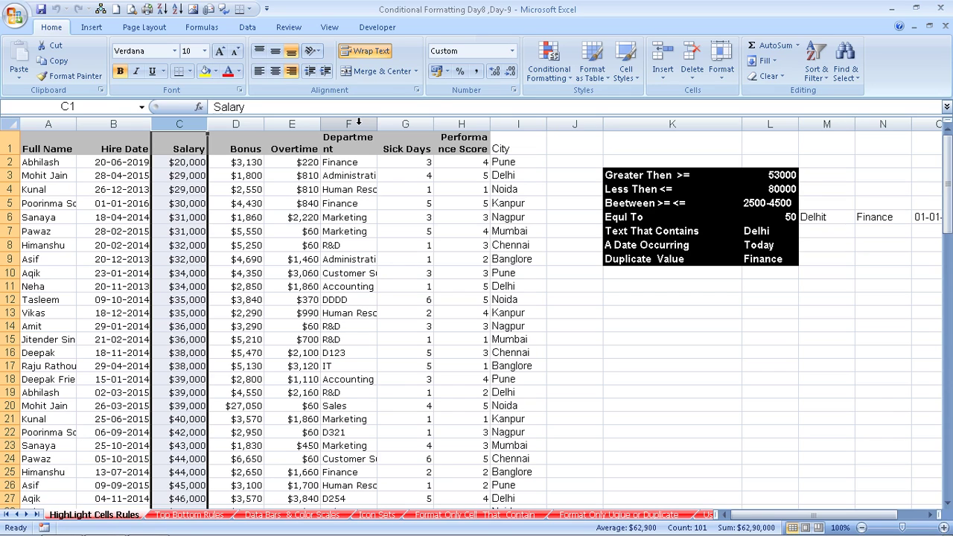
Step: Start a Greater Than 100000 rule on Salary and preview the preset highlight formats
click(560, 74)
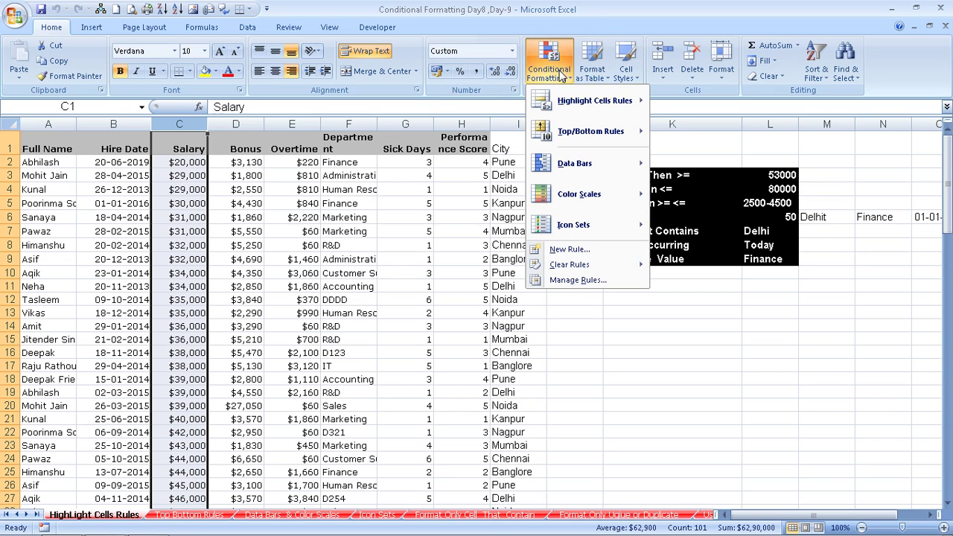
mouse_move(567, 99)
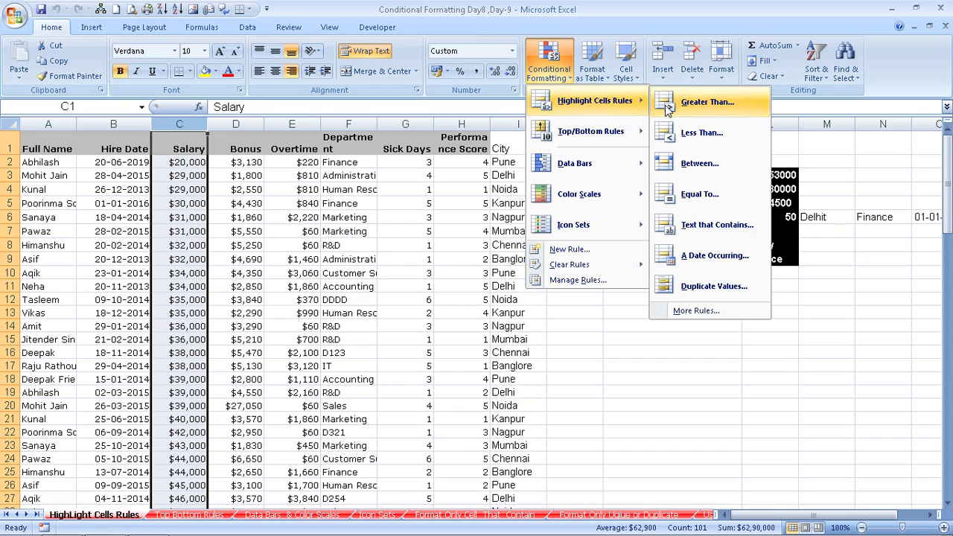
click(667, 109)
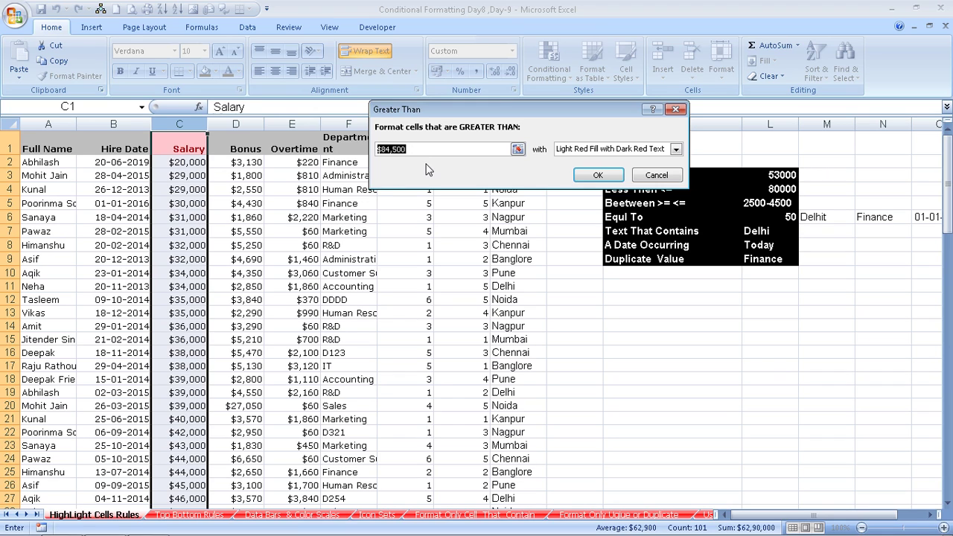
text(1)
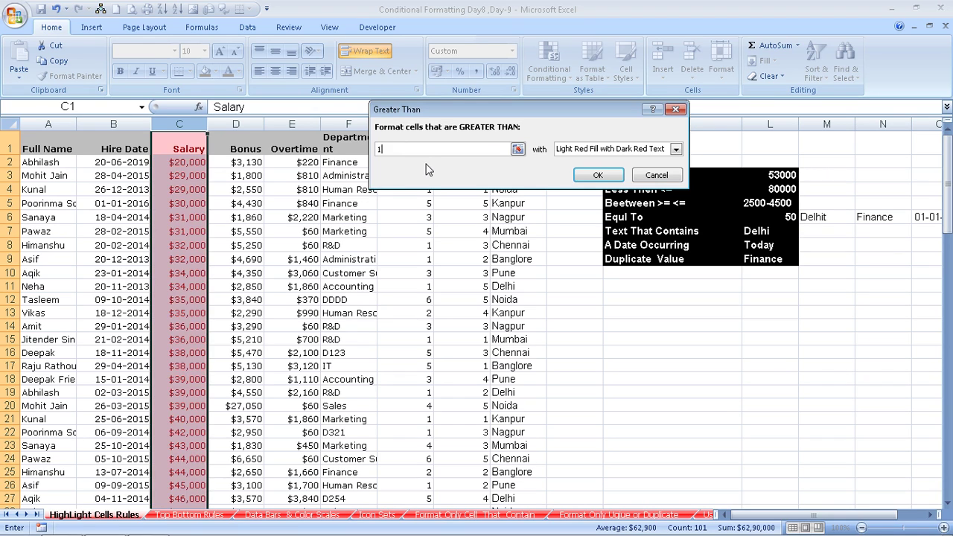
text(00000)
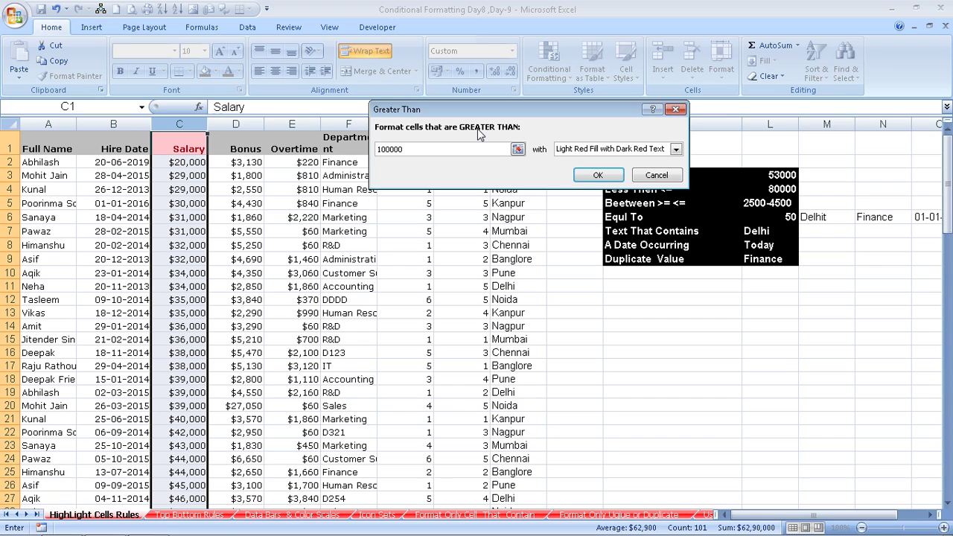
click(609, 150)
click(600, 172)
click(601, 149)
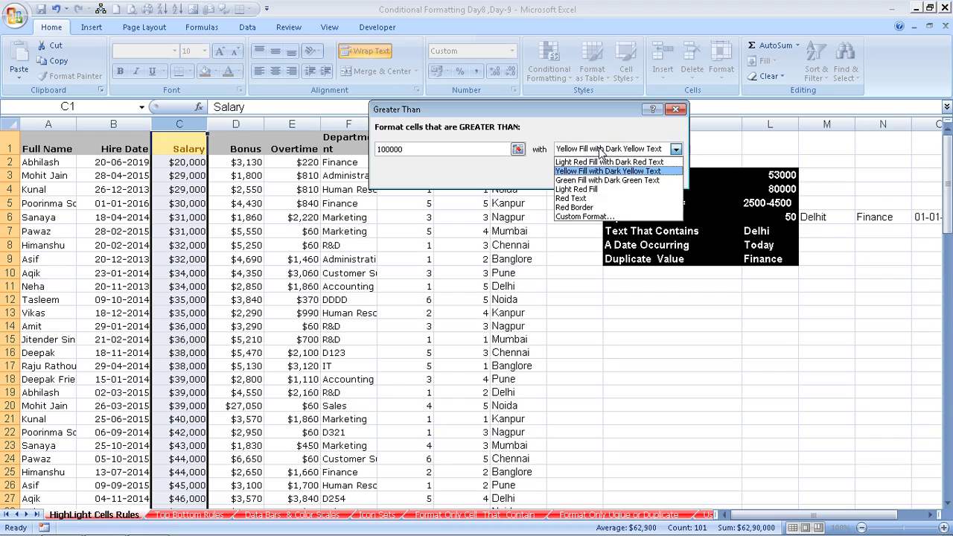
click(595, 191)
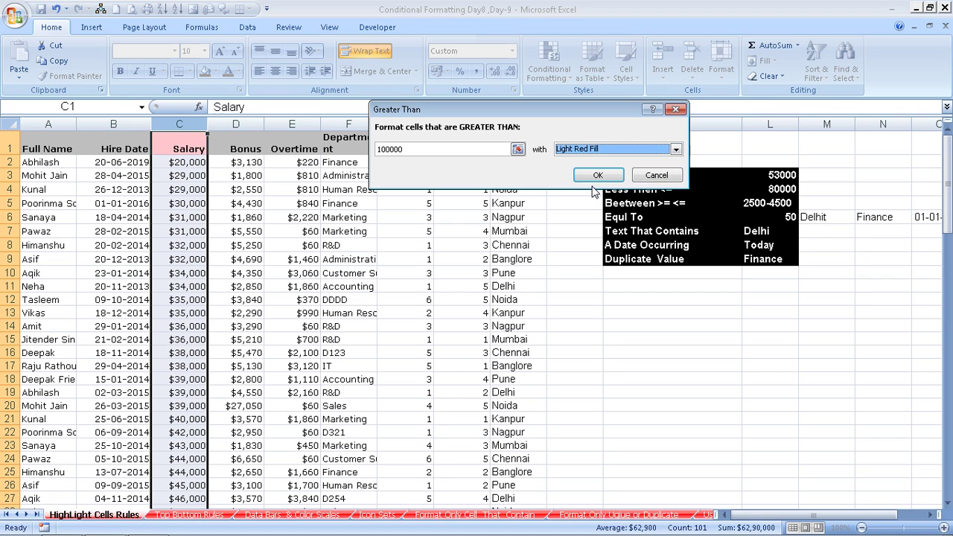
click(602, 149)
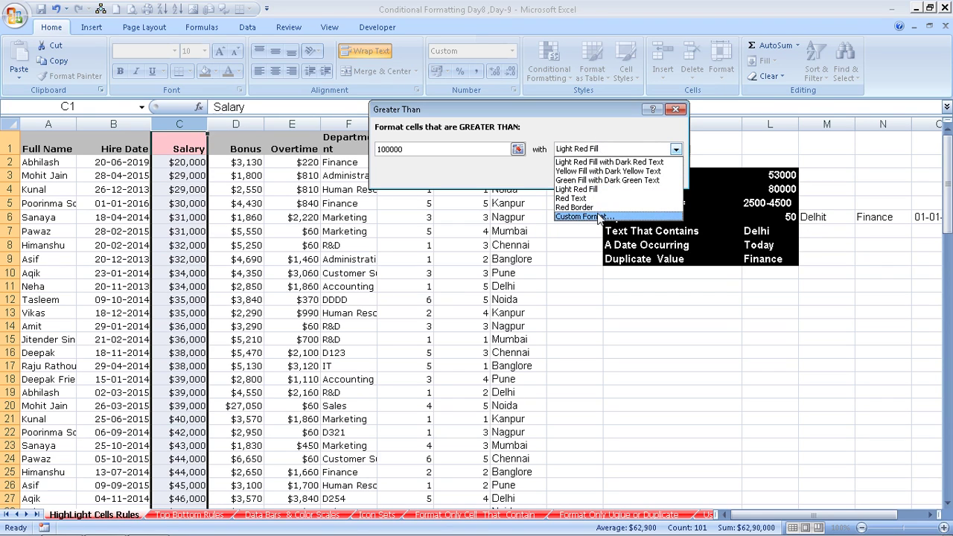
Step: Give the Greater Than 100000 rule a custom red fill and yellow outline border, and apply it
click(596, 216)
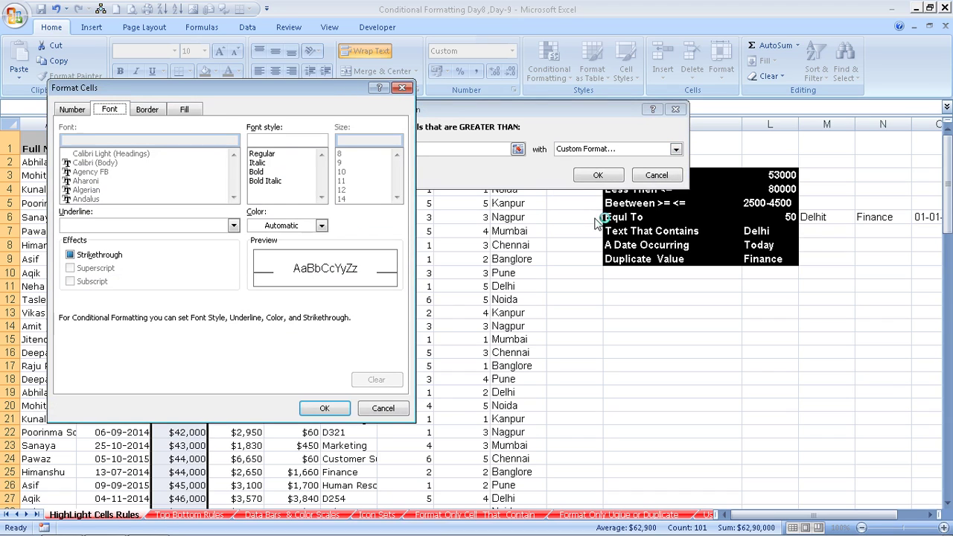
click(147, 110)
click(184, 109)
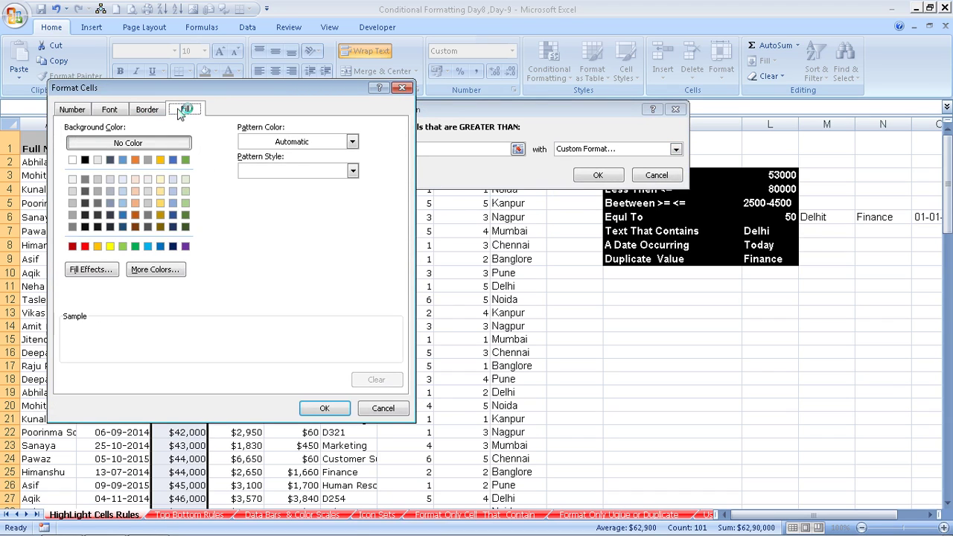
click(84, 247)
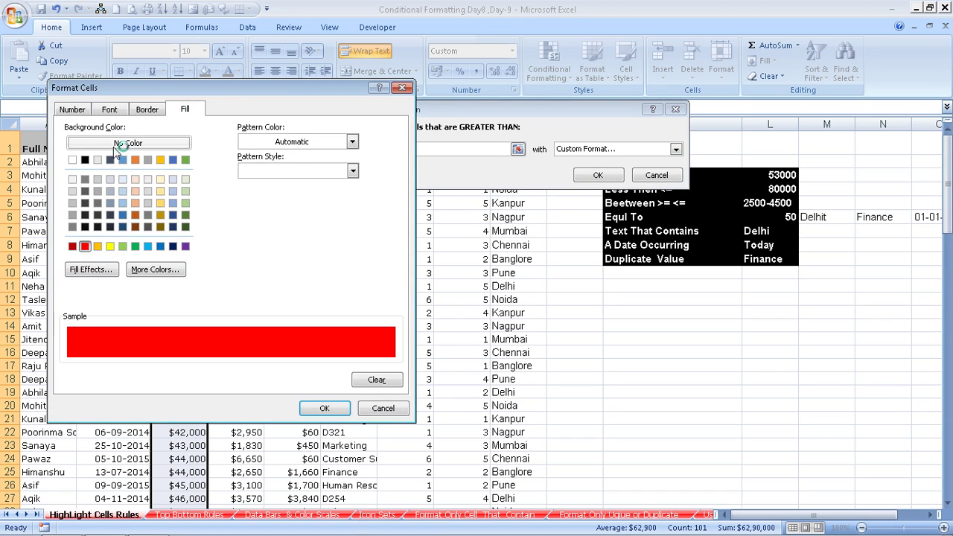
click(147, 109)
click(140, 254)
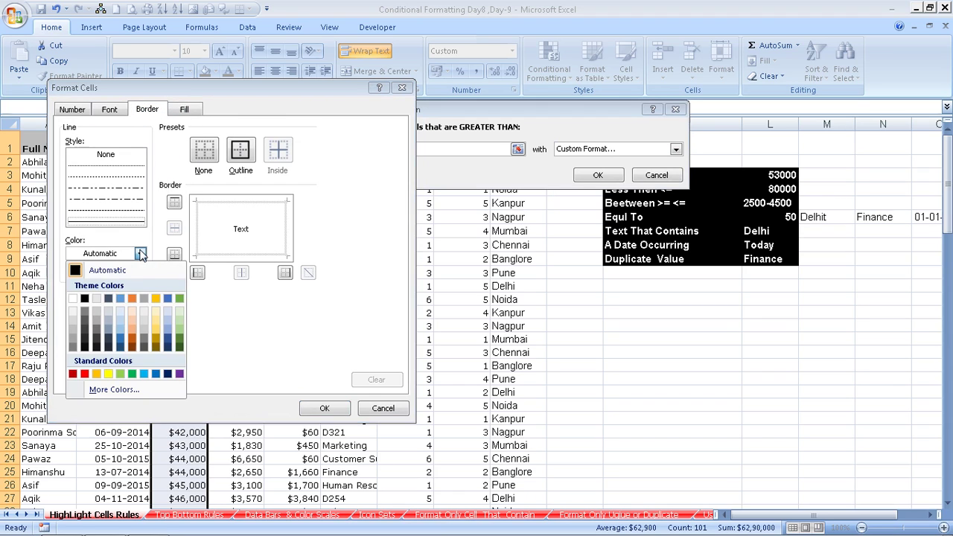
click(108, 373)
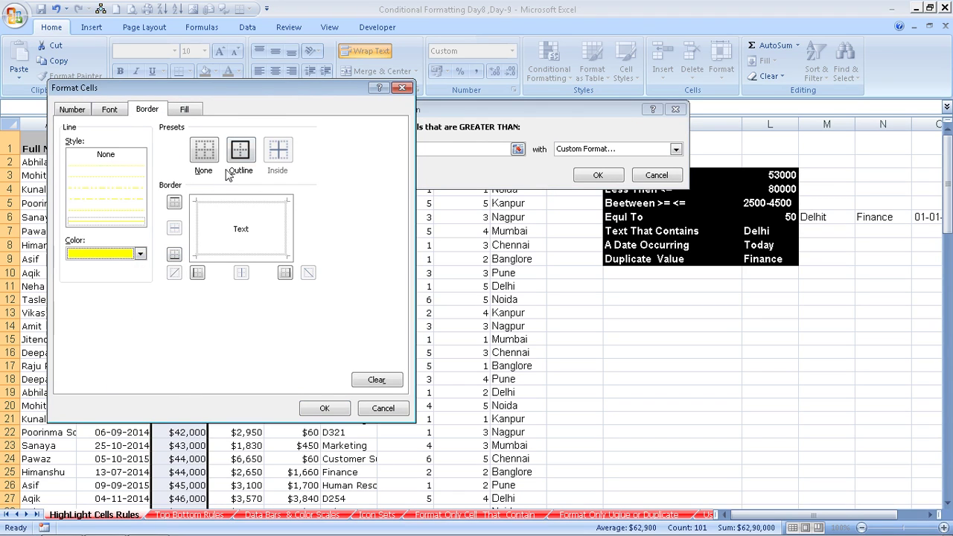
click(240, 152)
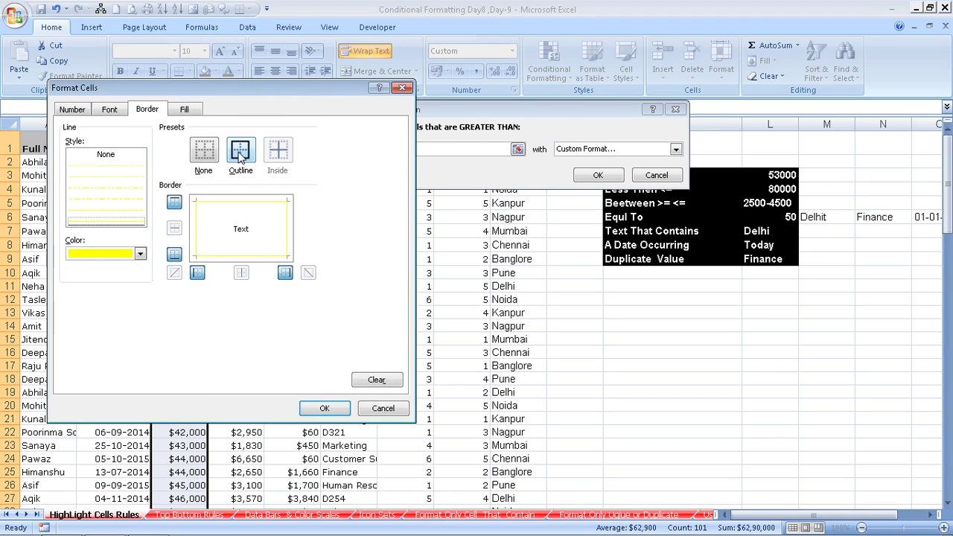
click(324, 408)
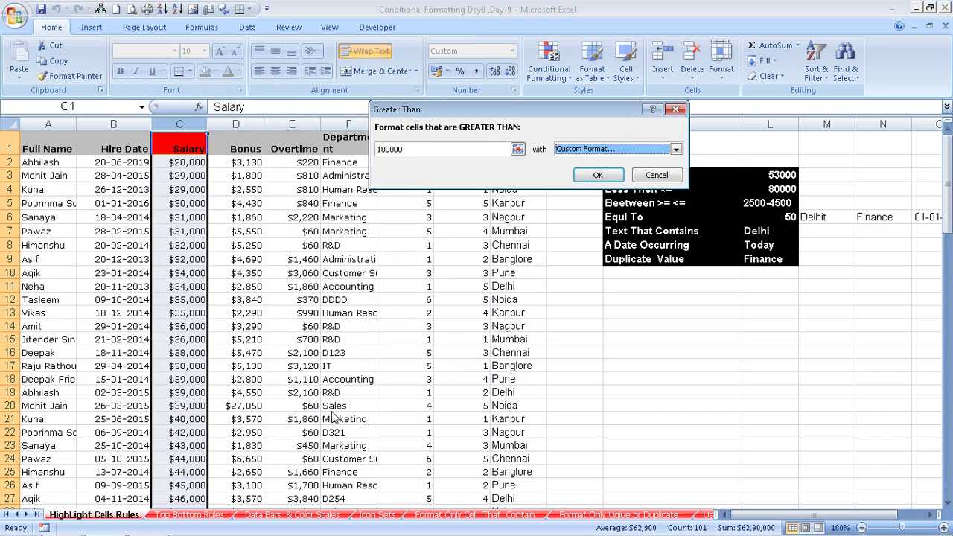
click(600, 174)
Step: Scroll down to inspect the red-highlighted salaries in rows 93 to 97
click(192, 272)
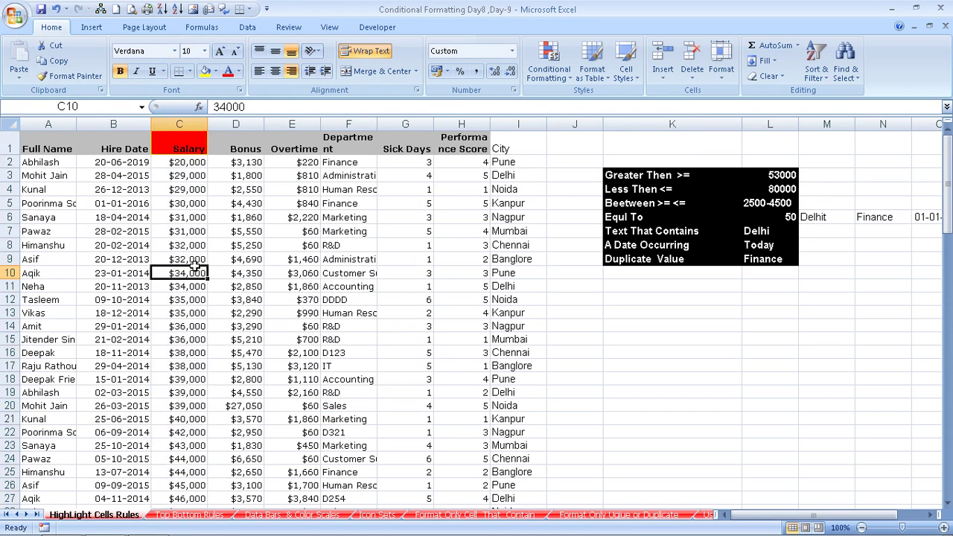
scroll(201, 350, down, 9)
scroll(207, 363, down, 15)
scroll(204, 365, down, 3)
scroll(206, 367, down, 1)
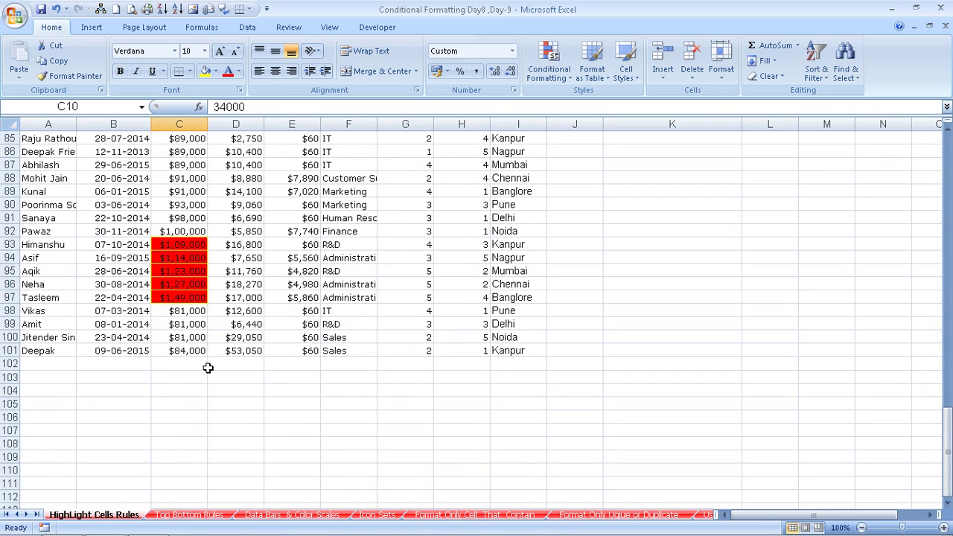
drag(179, 245, 181, 298)
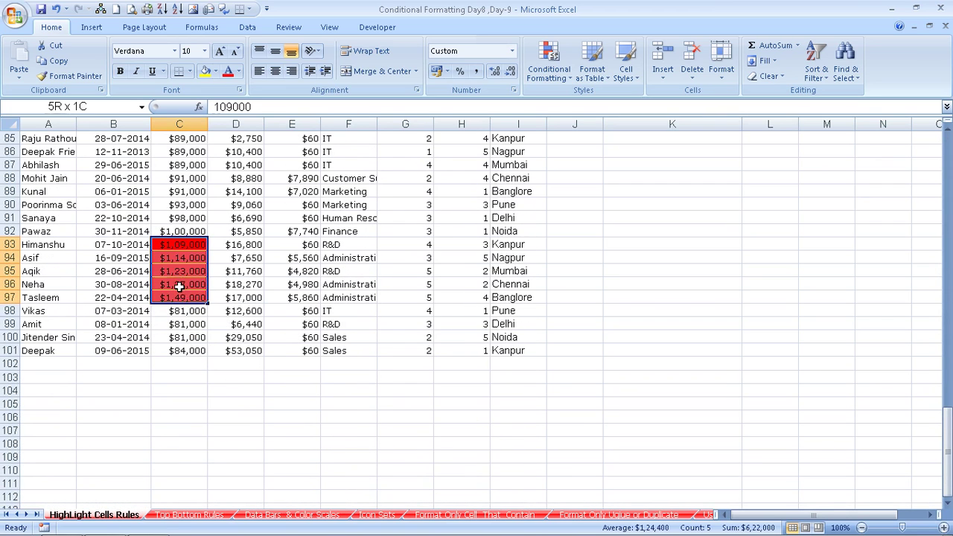
click(184, 337)
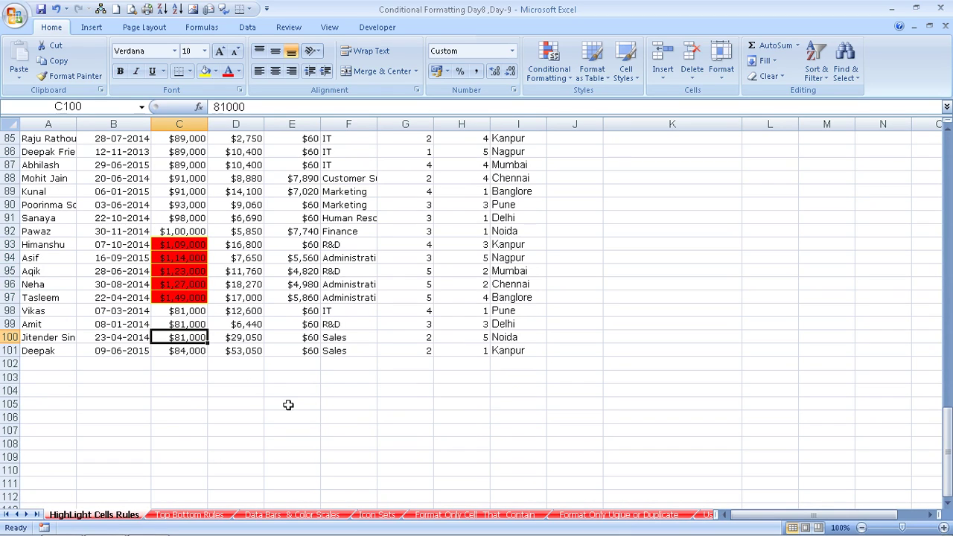
click(172, 123)
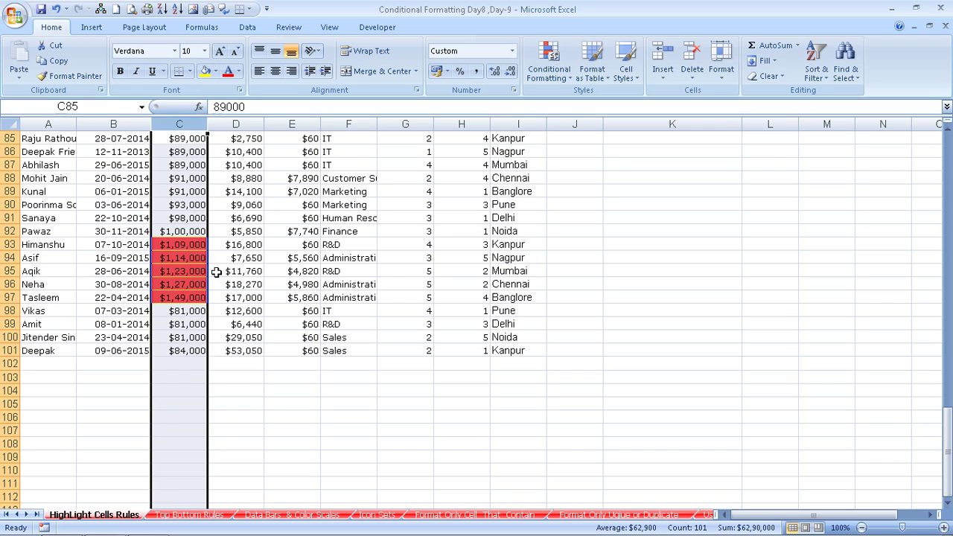
Step: Change the C93 salary from 109000 to 99000
click(190, 245)
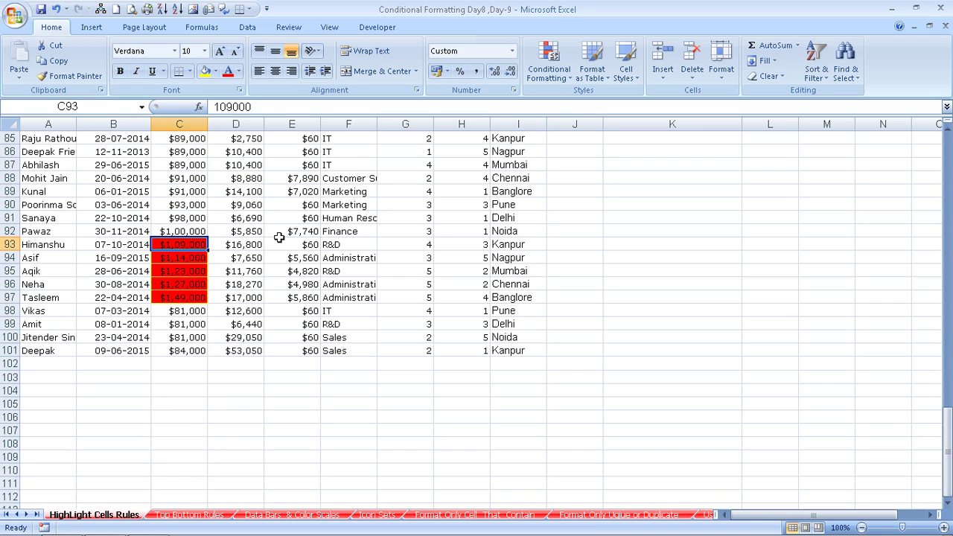
key(F2)
key(Home)
key(Delete)
key(Delete)
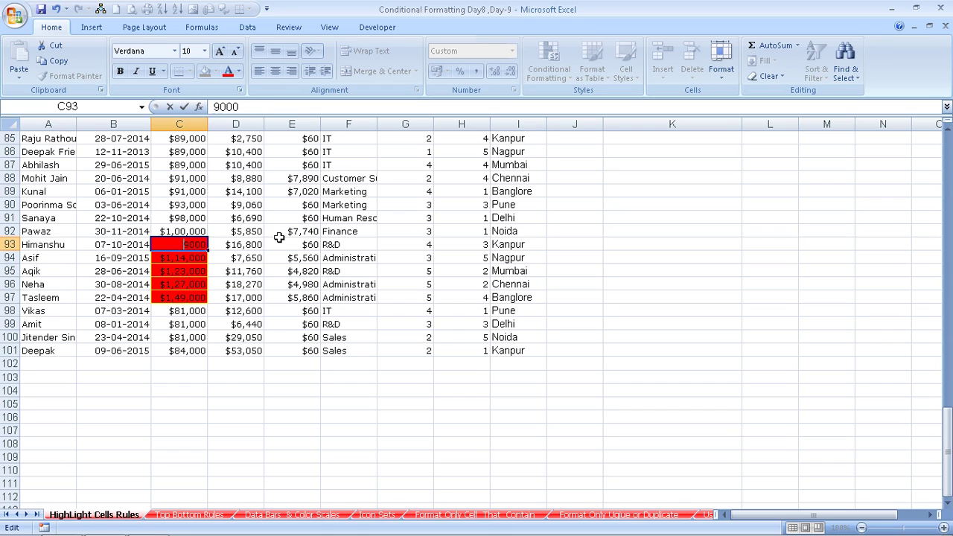
text(9)
key(Return)
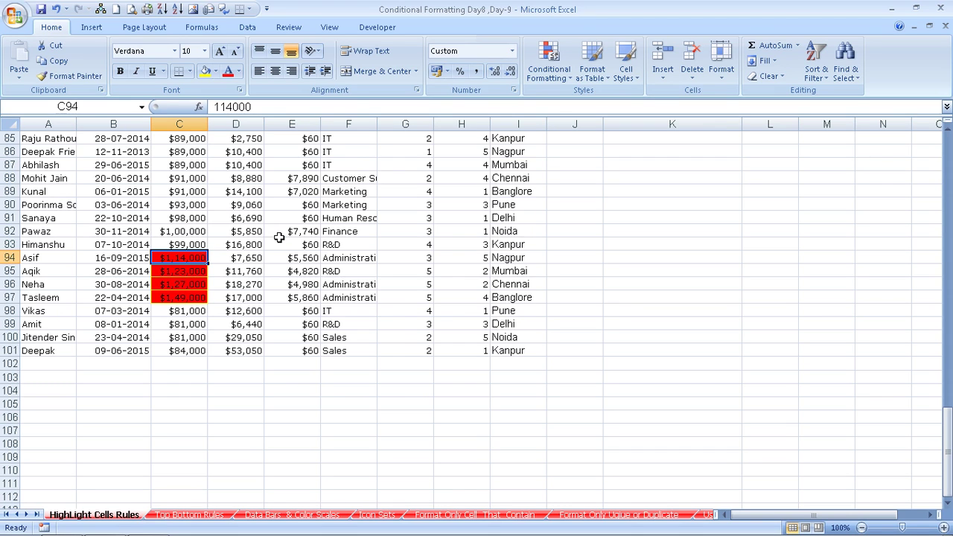
Step: Set the C2 salary to 120000 and the C3 salary to 100000
key(ctrl+Up)
key(Down)
key(F2)
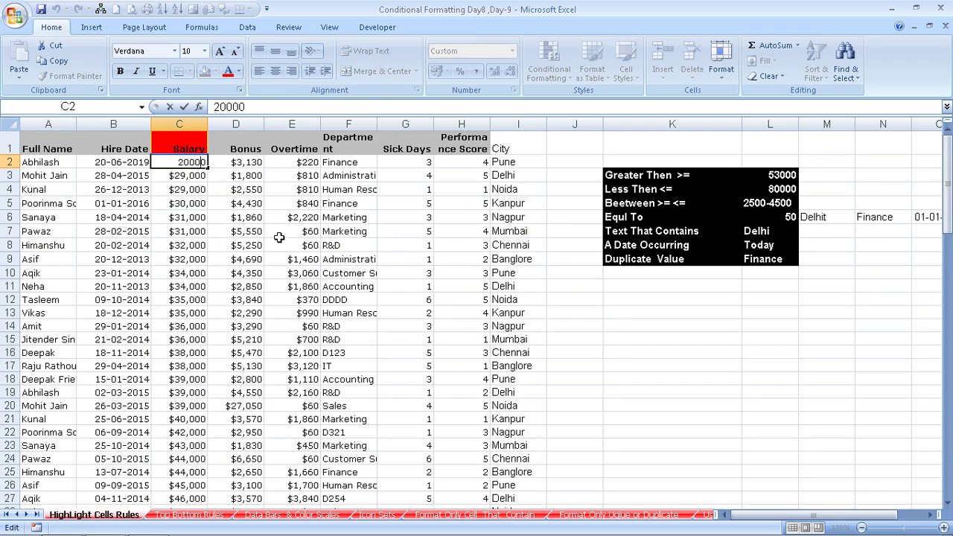
text(1)
key(Return)
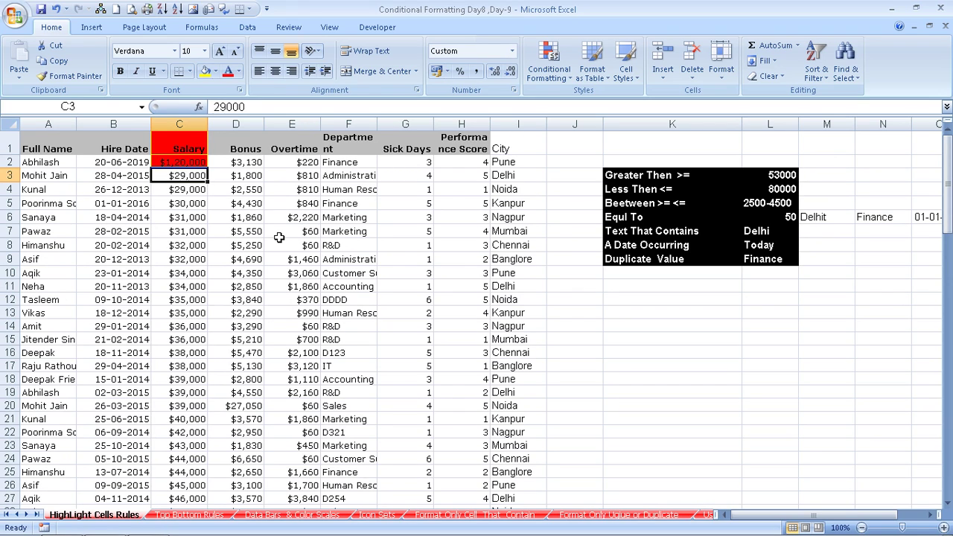
text(1,00,000)
key(Return)
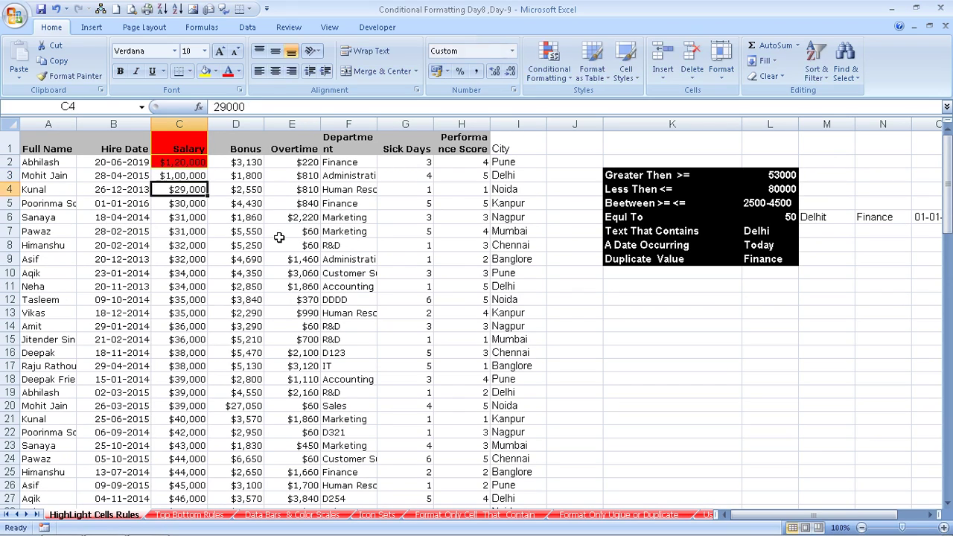
Step: Change the C3 salary to 100000.1 and check its exact value
key(Right)
key(Up)
key(Left)
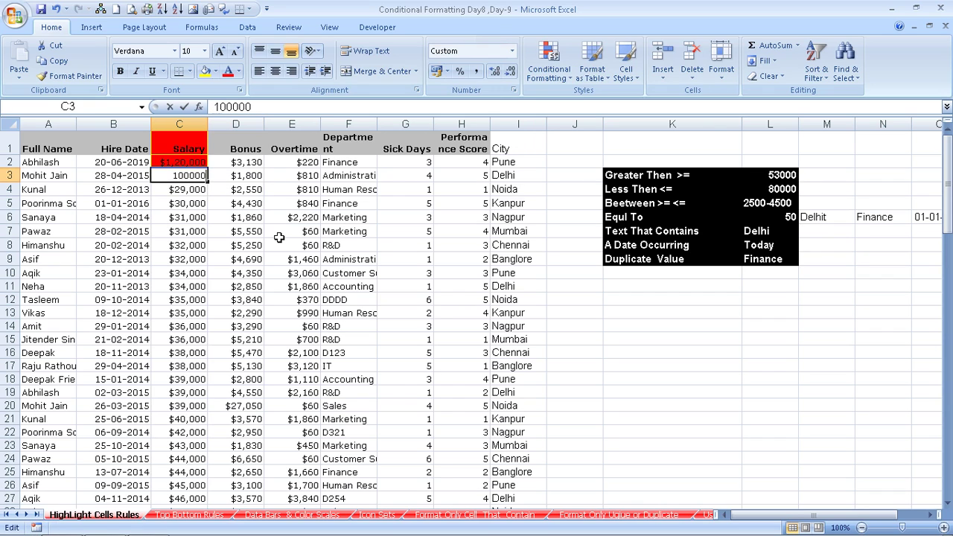
key(F2)
text(.1)
key(Return)
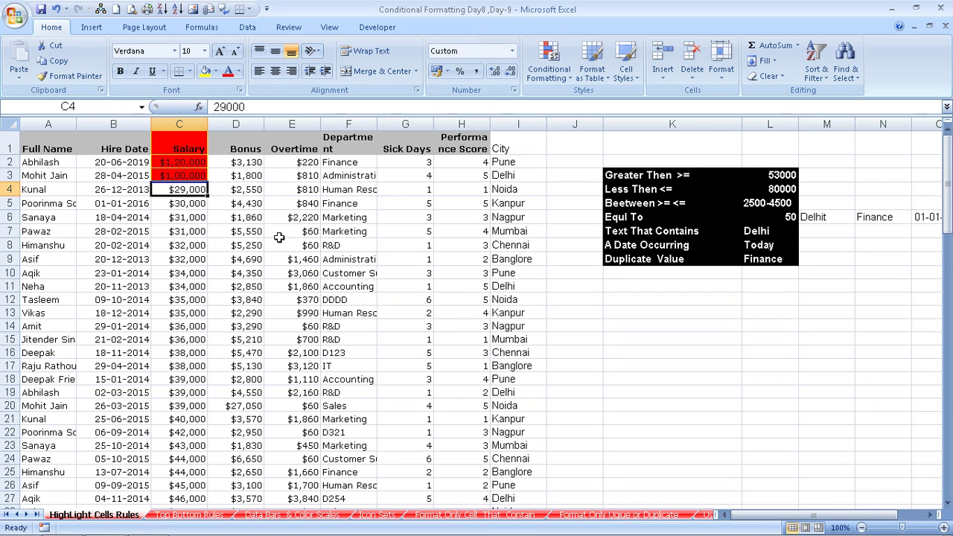
key(Up)
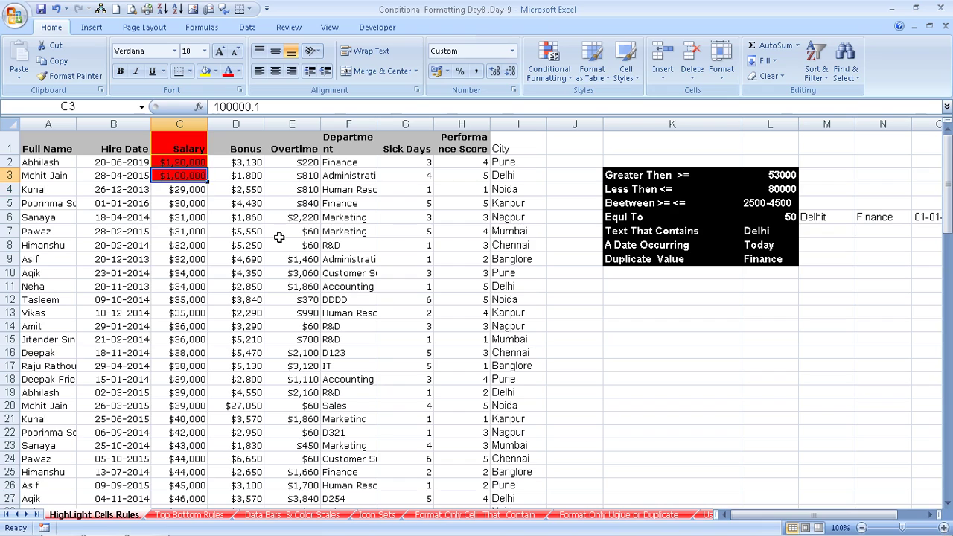
key(F2)
key(Return)
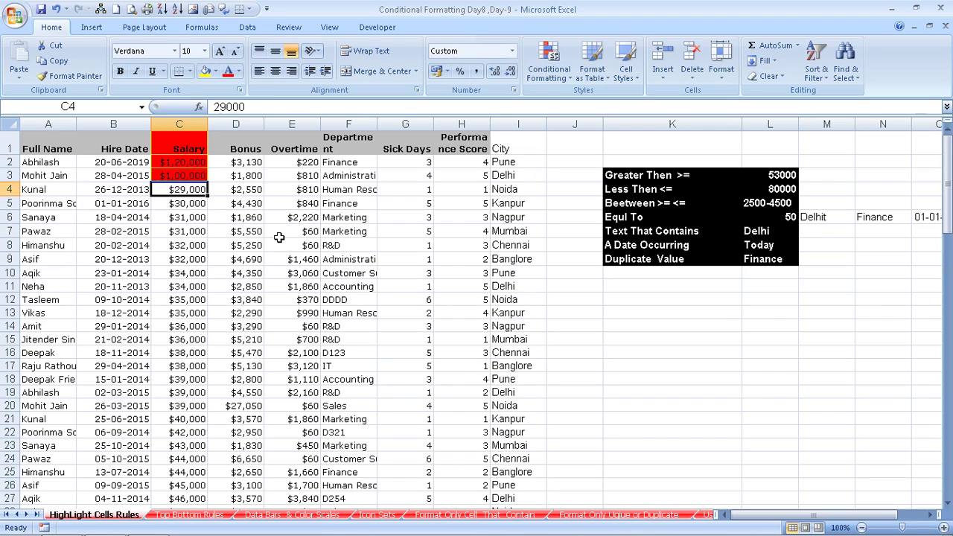
Step: Enter 99999.99 in C4, discarding a trial edit to keep that value
text(999)
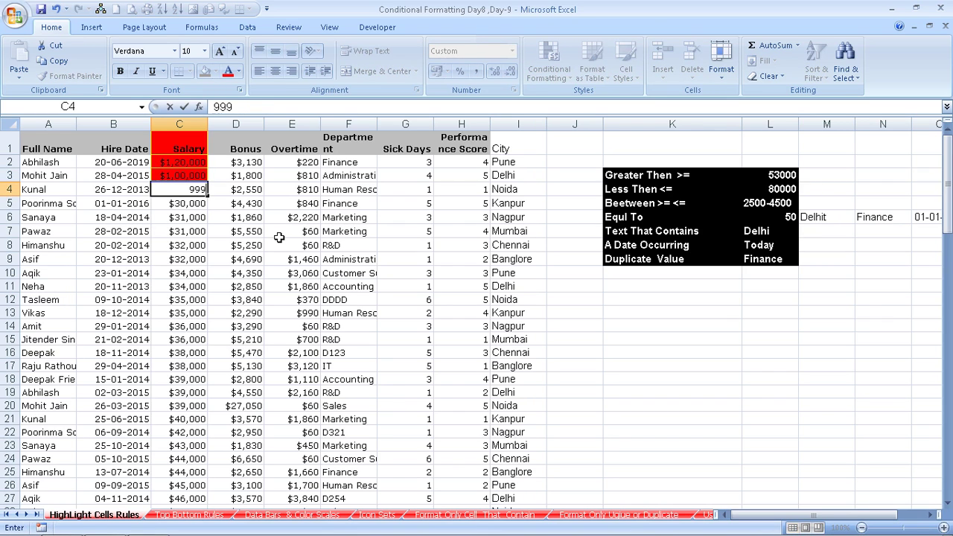
text(99)
text(.99)
key(Return)
key(Up)
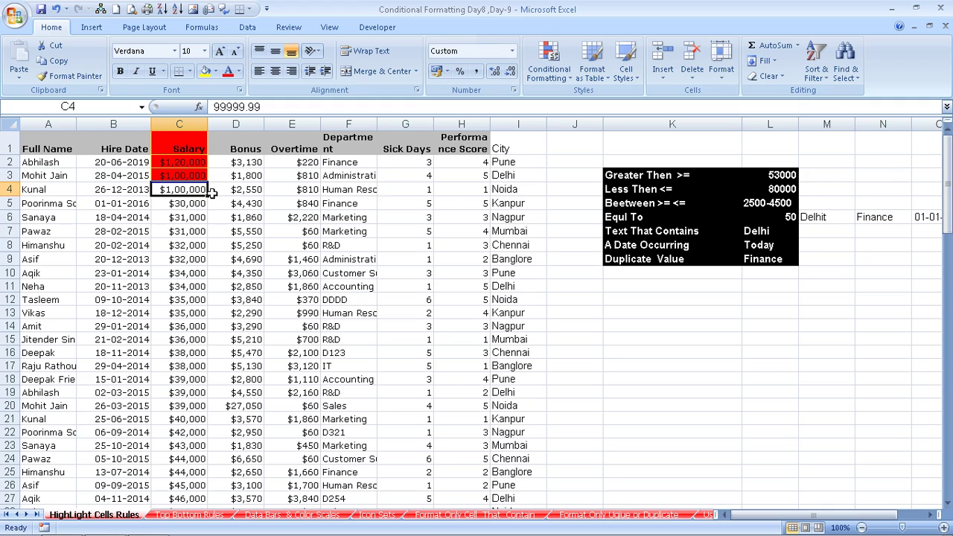
click(314, 109)
key(BackSpace)
key(BackSpace)
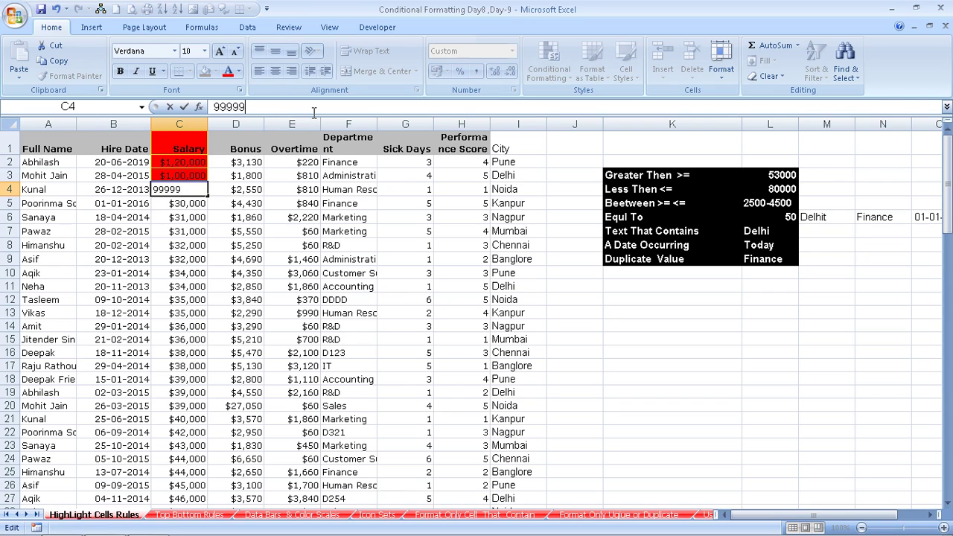
key(Escape)
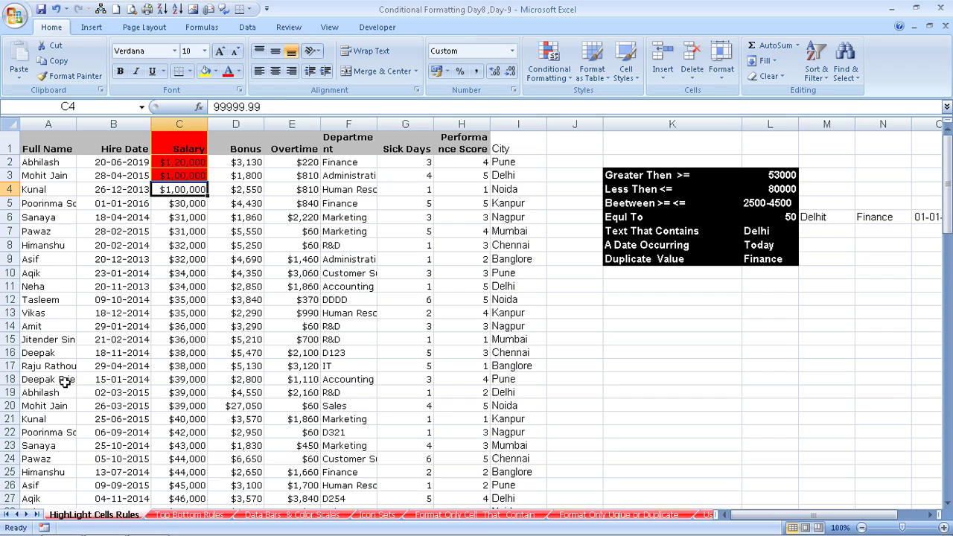
Step: Start a Less Than 100000 rule on the Bonus column with a custom format
click(216, 259)
click(224, 124)
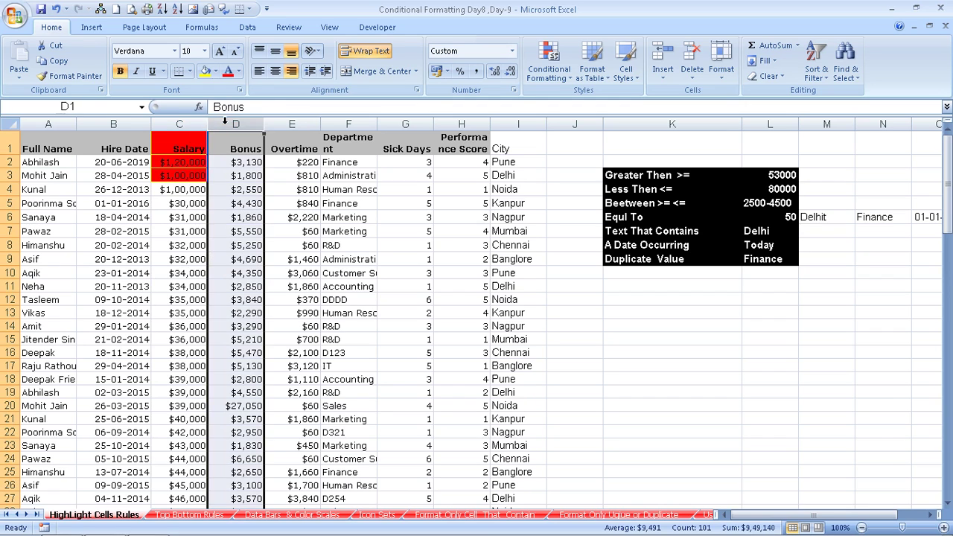
click(543, 75)
mouse_move(566, 101)
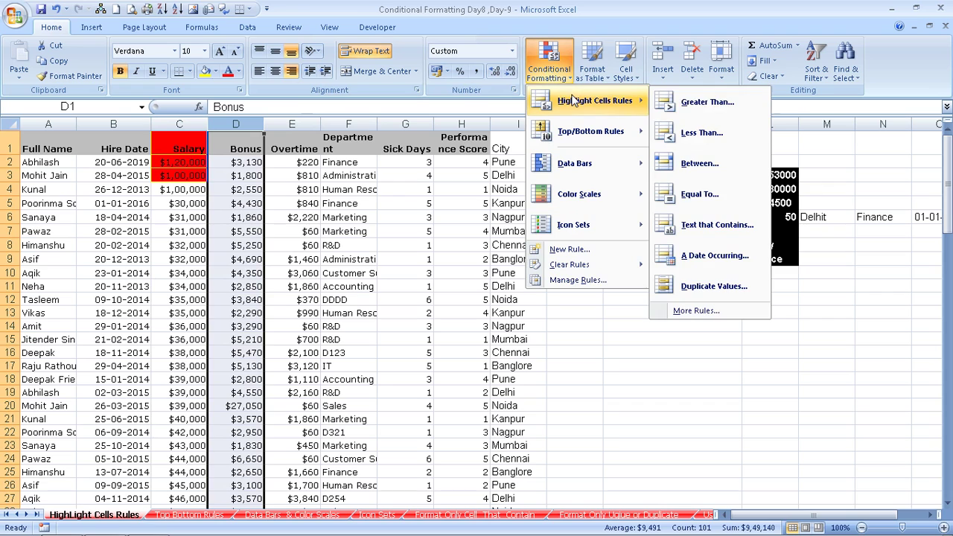
click(718, 140)
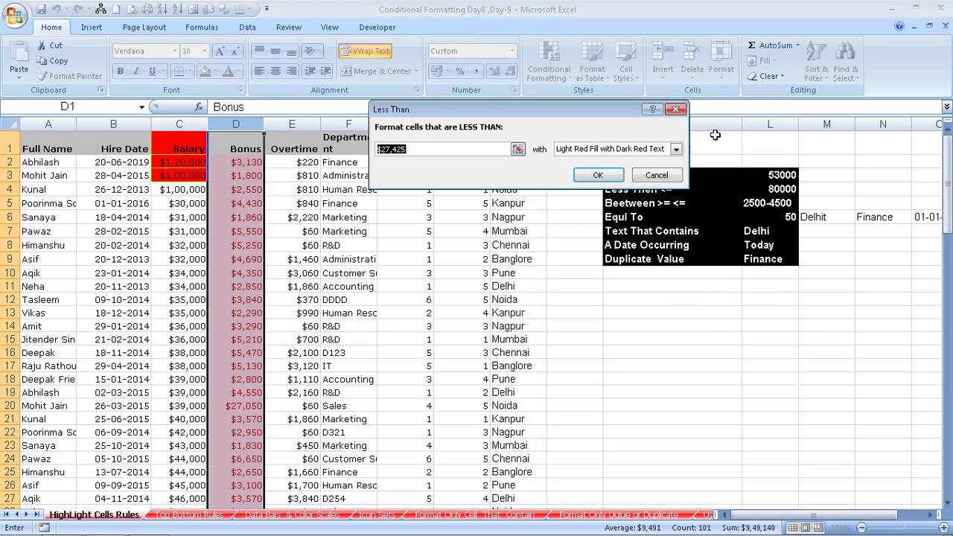
text(10000)
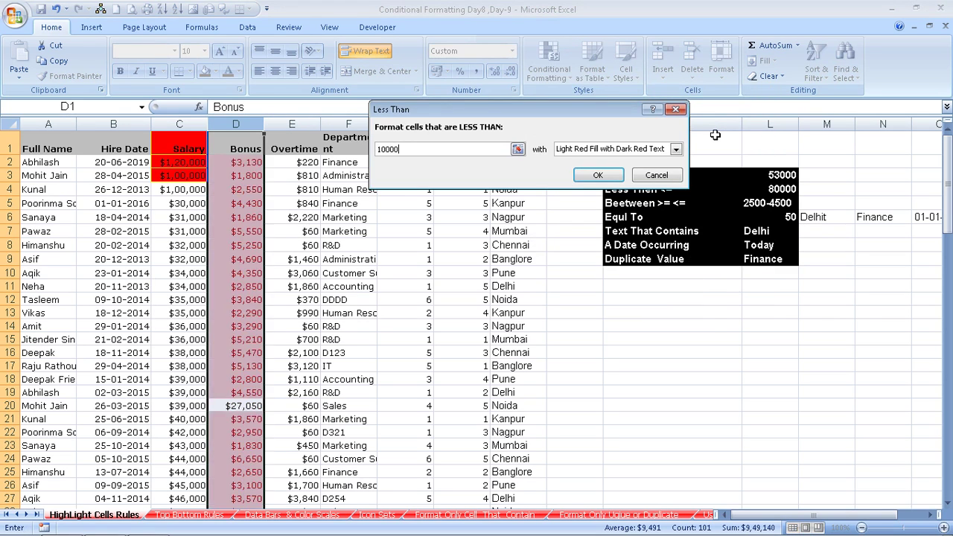
text(0)
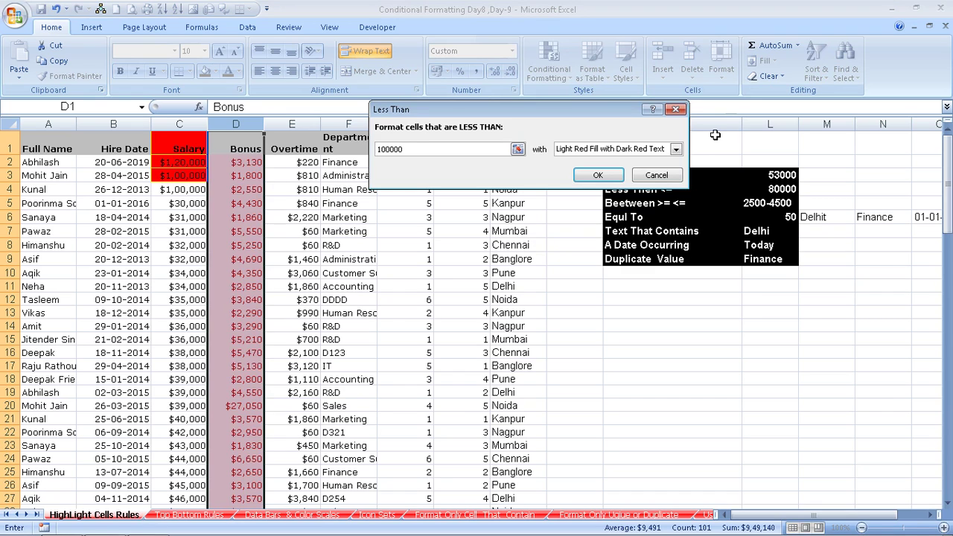
click(676, 149)
click(580, 218)
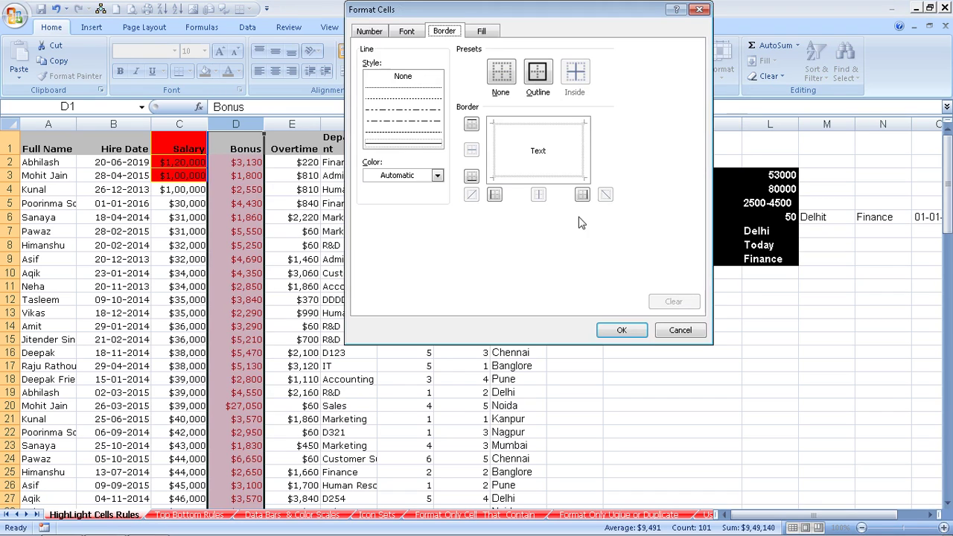
Step: Make the custom format's font red with a black background fill
click(407, 30)
click(618, 148)
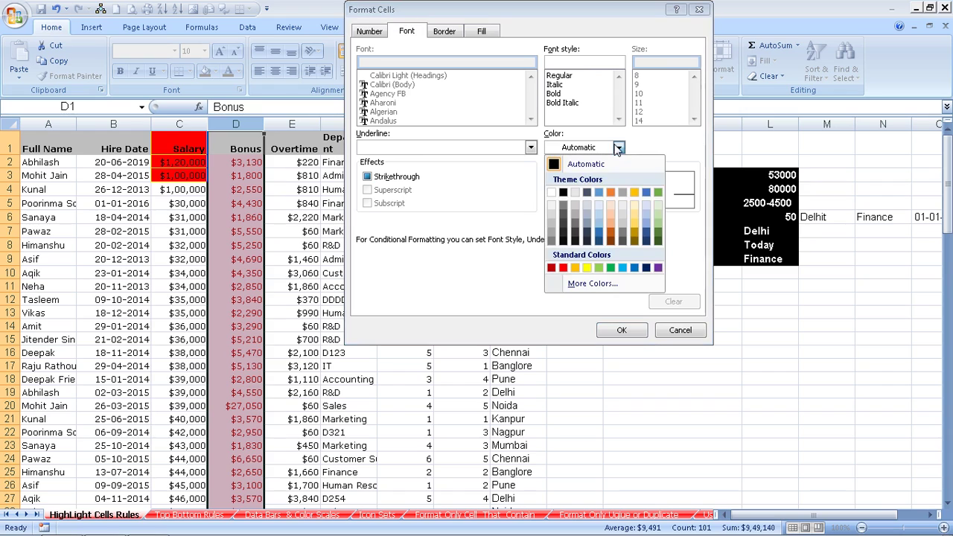
click(563, 268)
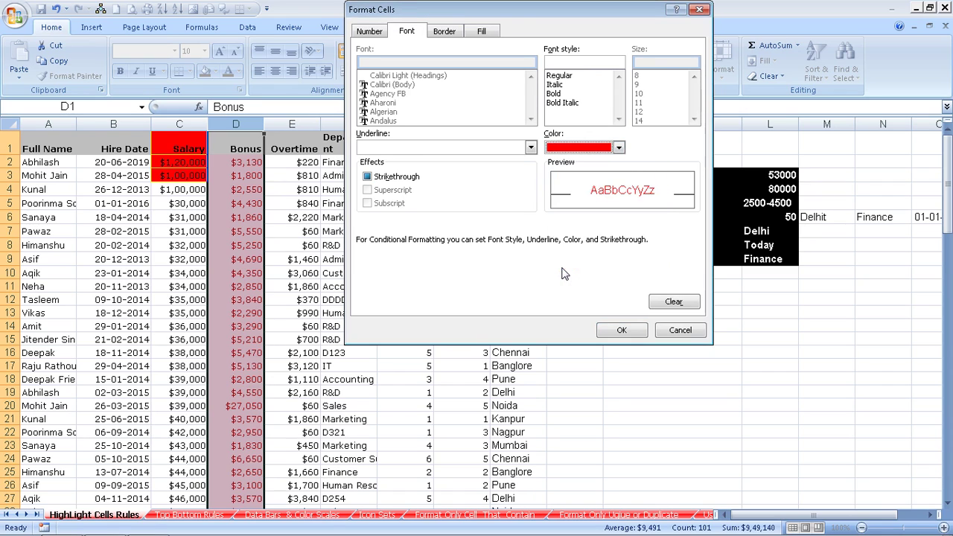
click(482, 31)
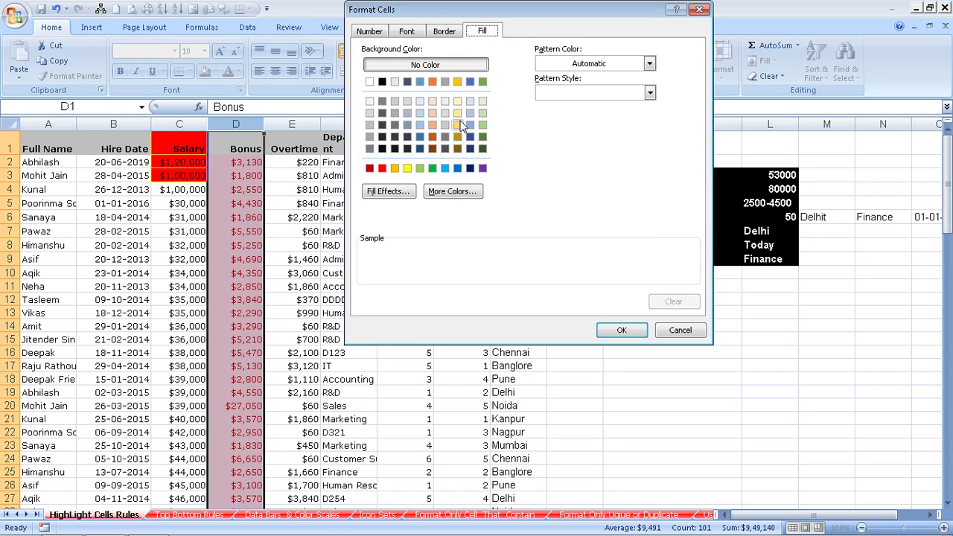
click(383, 82)
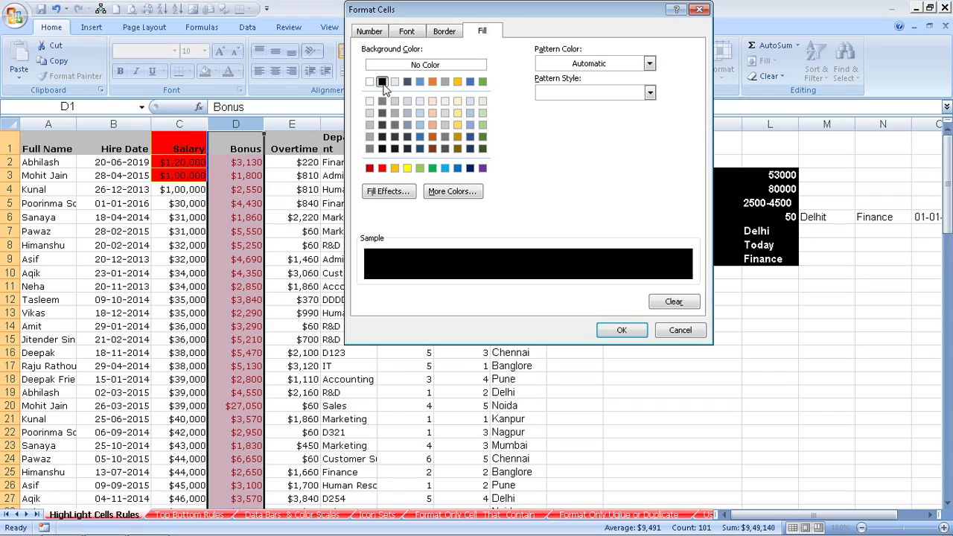
Step: Add a white outline border to the format and apply the Less Than rule
click(451, 31)
click(438, 176)
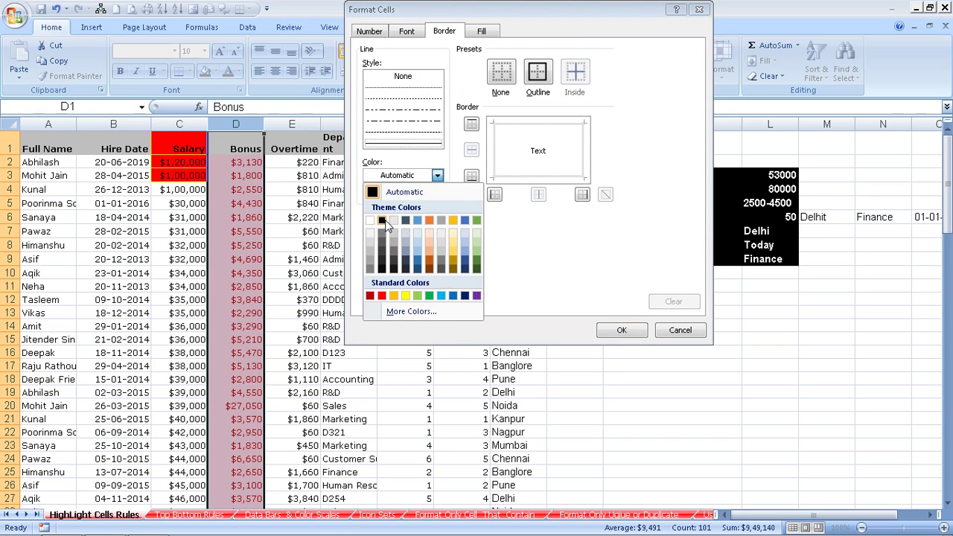
click(383, 221)
click(536, 73)
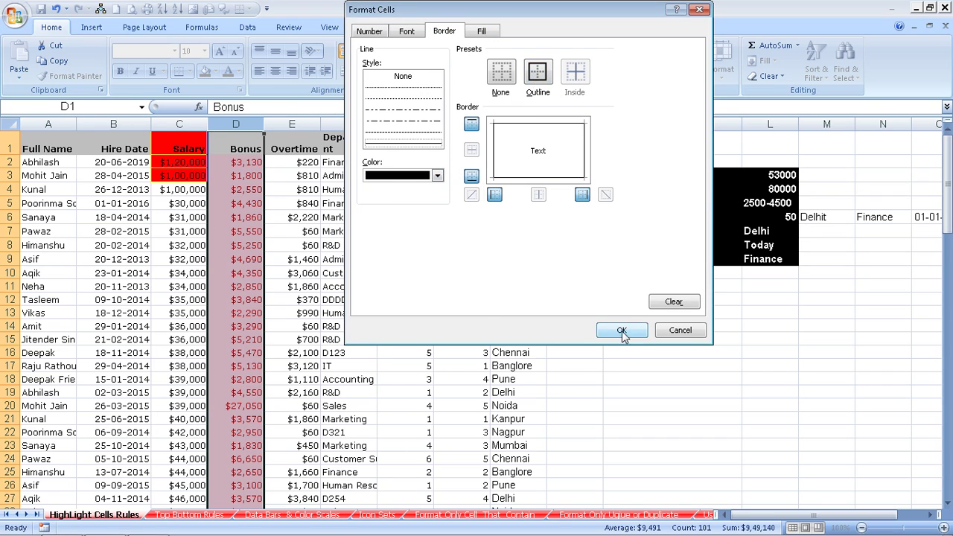
click(438, 176)
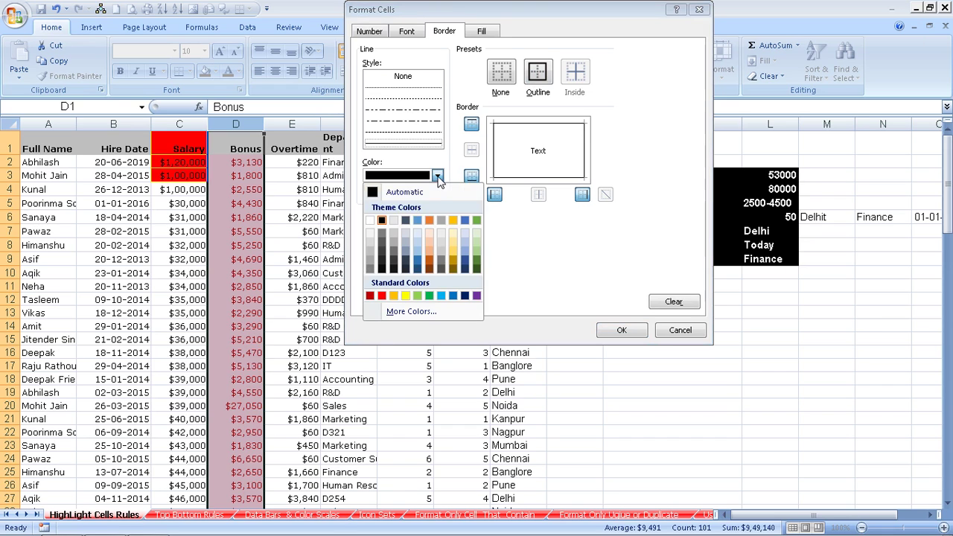
click(371, 220)
click(539, 86)
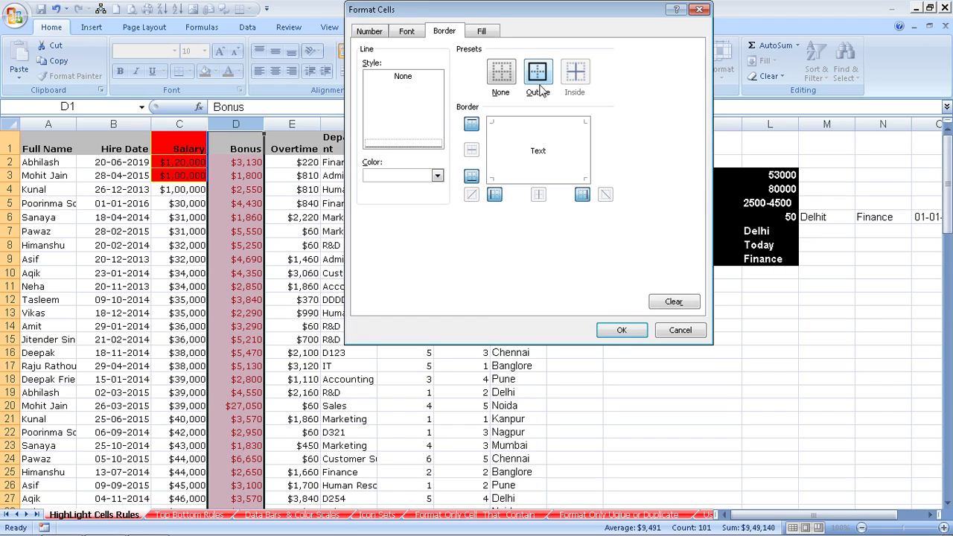
click(621, 333)
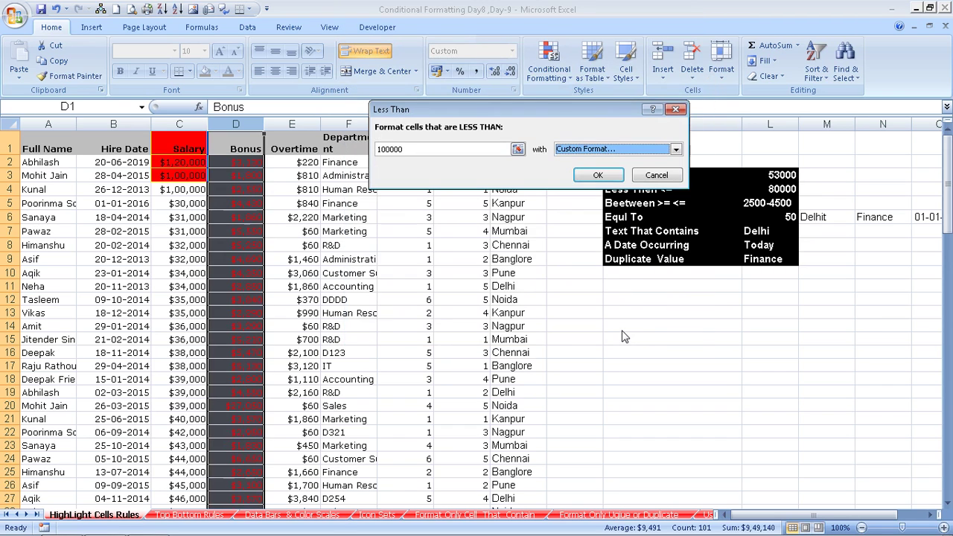
click(598, 176)
Step: Confirm the dark Bonus format and scroll through the highlighted bonuses
click(462, 216)
scroll(429, 426, down, 7)
scroll(429, 426, down, 4)
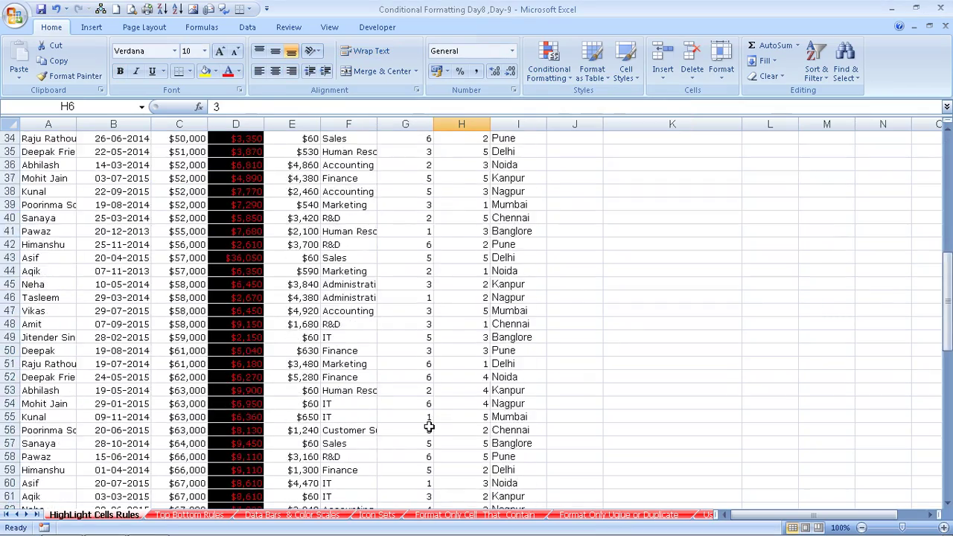
scroll(429, 426, down, 7)
scroll(429, 426, down, 7)
scroll(429, 426, down, 4)
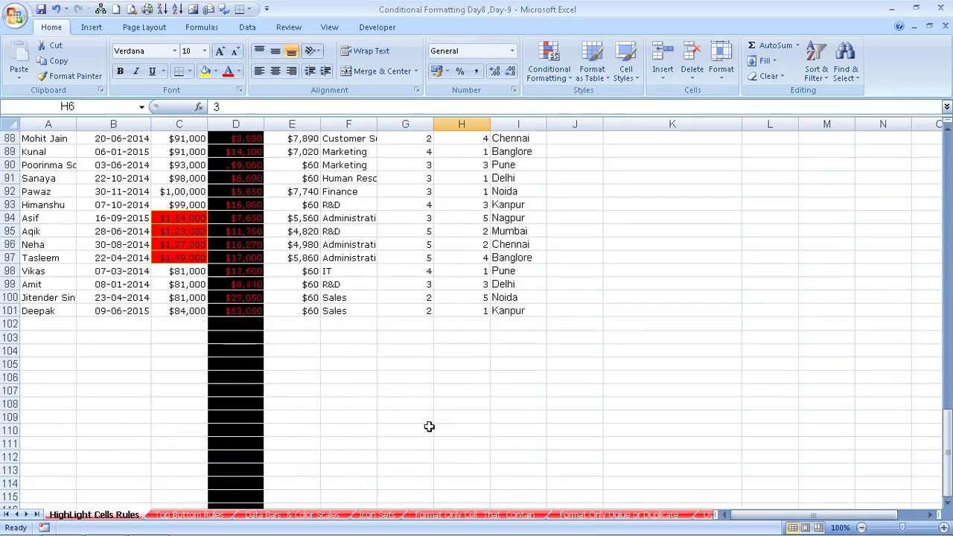
scroll(430, 426, up, 2)
scroll(429, 426, up, 6)
scroll(429, 426, up, 7)
scroll(429, 426, up, 7)
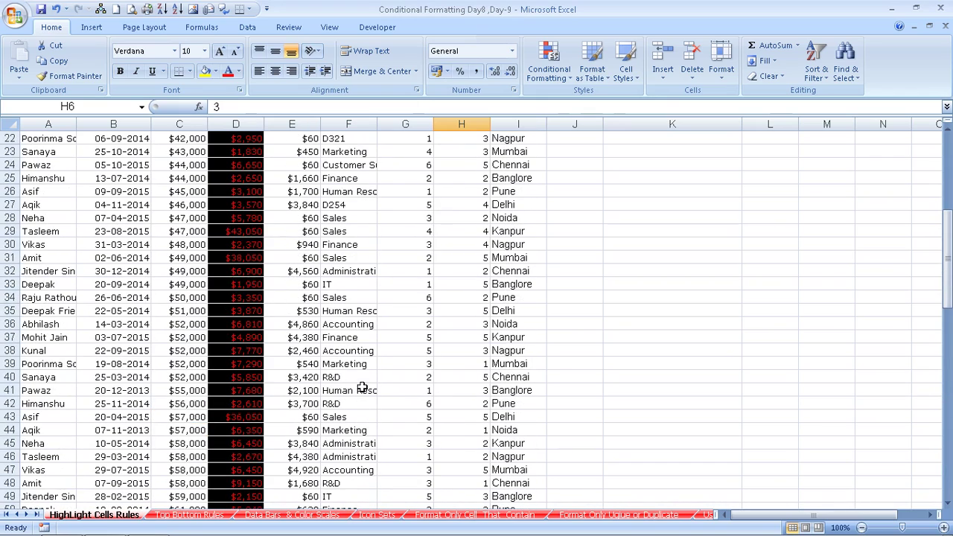
Step: Change the D26 bonus from 3100 to 113100 and return to the column top
double_click(236, 191)
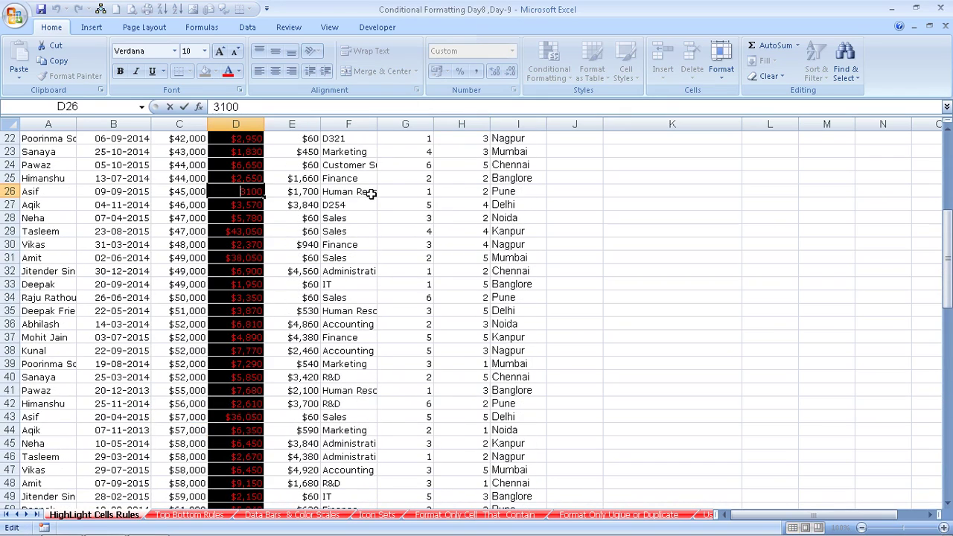
text($1,1)
key(Return)
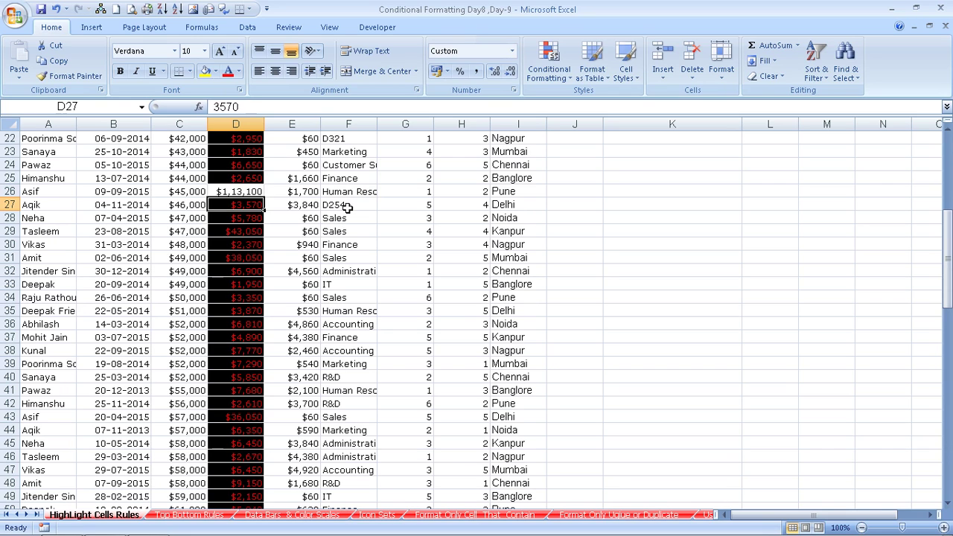
key(Up)
key(ctrl+Up)
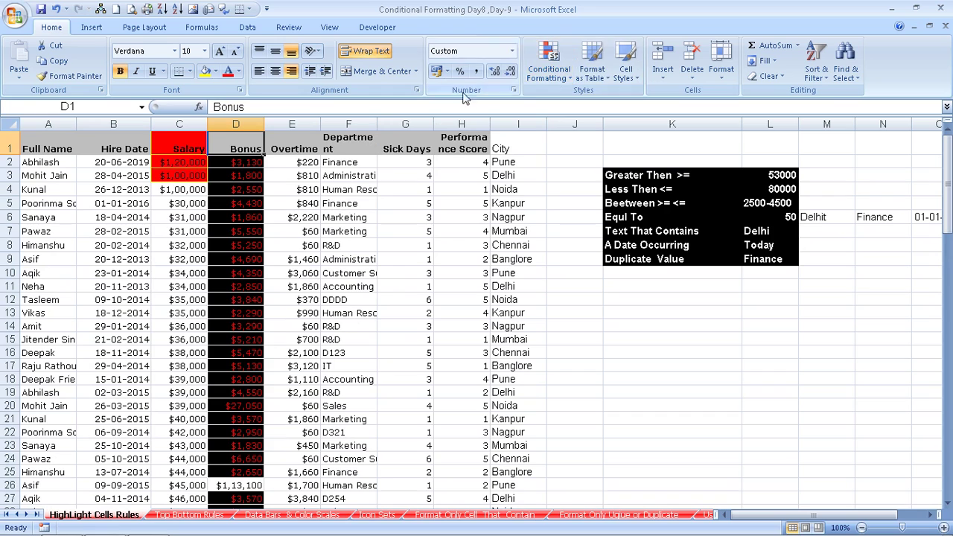
Step: Select the Overtime column and check the Between criteria value in L5
click(549, 65)
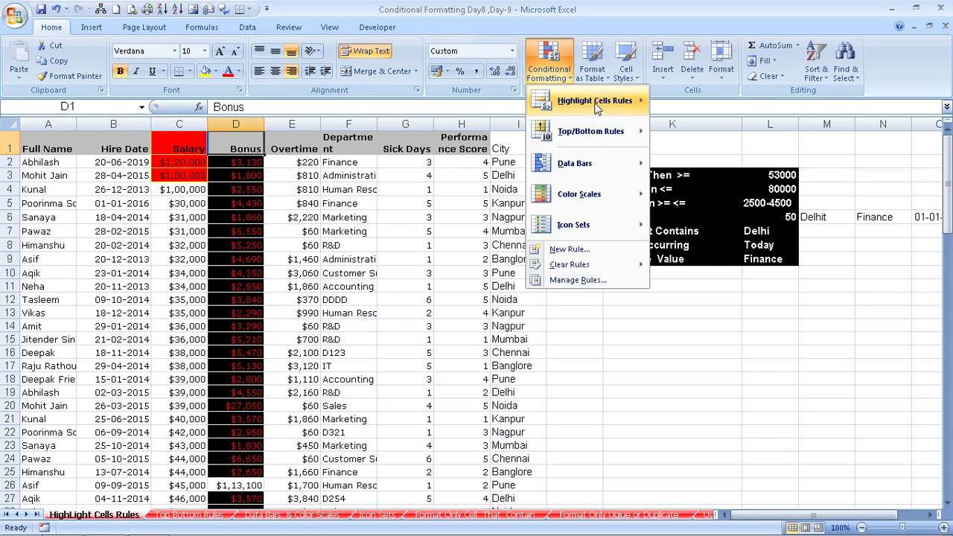
click(310, 110)
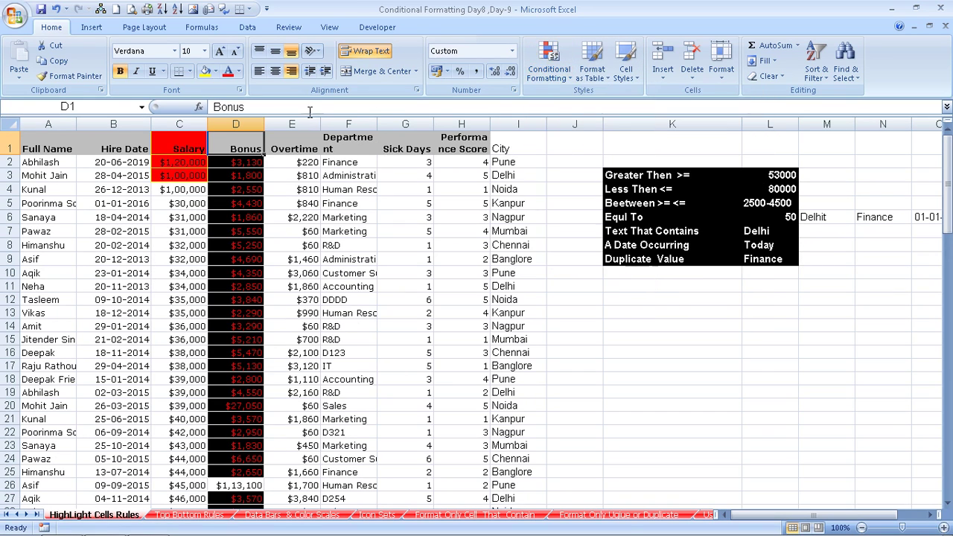
click(294, 122)
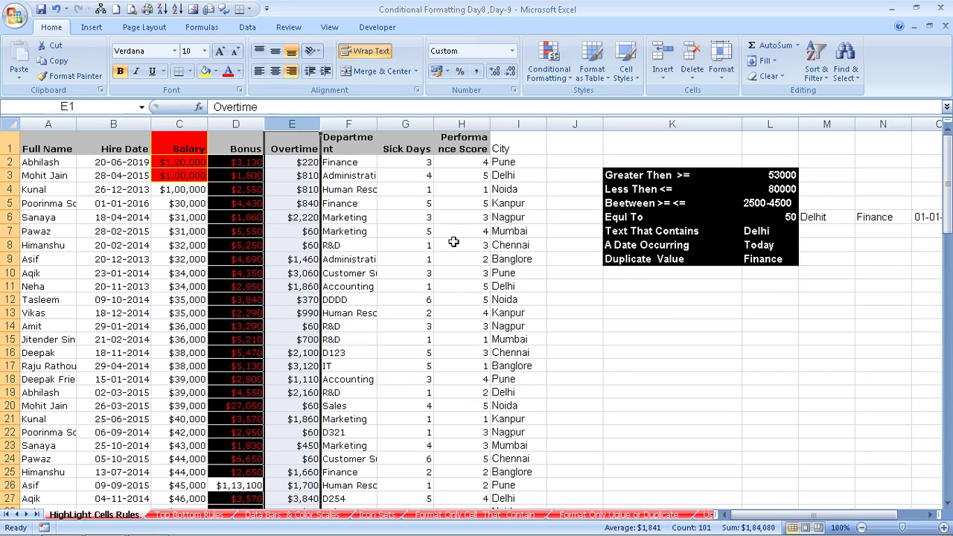
click(587, 316)
key(Right)
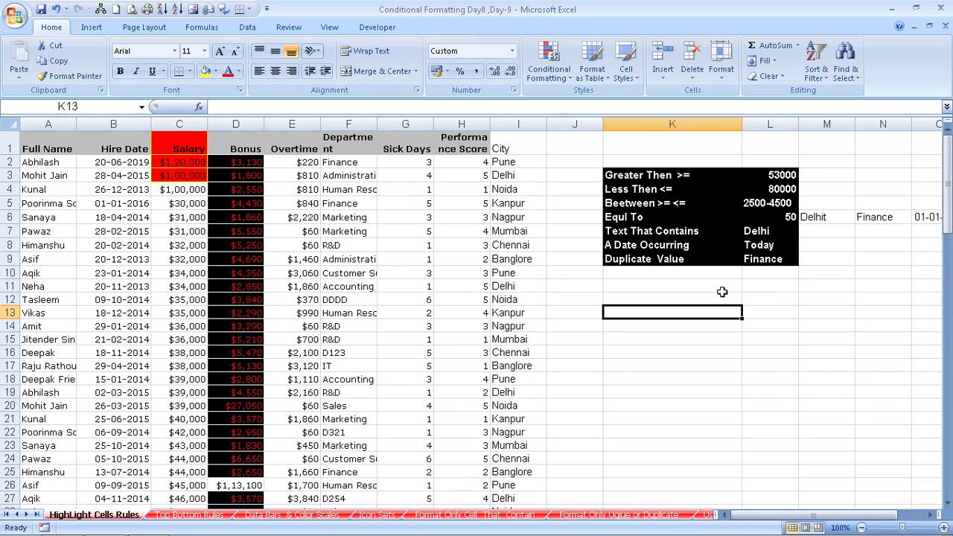
click(767, 204)
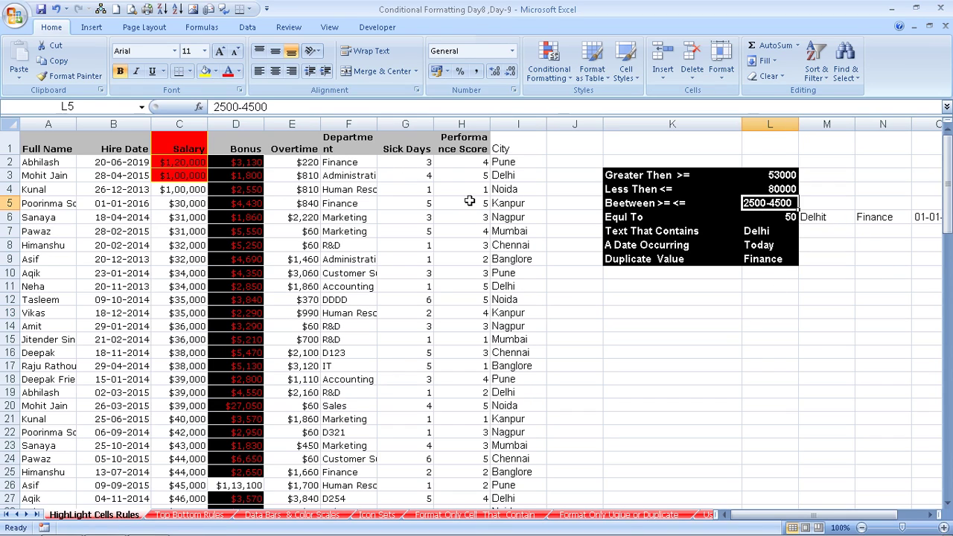
Step: Start a Between rule on the Overtime column with bounds 500 and 800
click(294, 121)
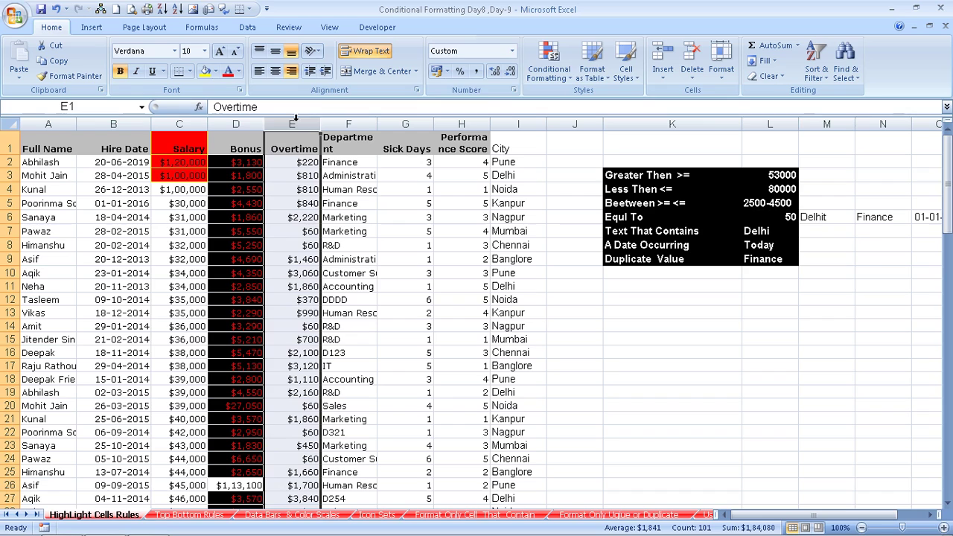
click(555, 74)
mouse_move(587, 100)
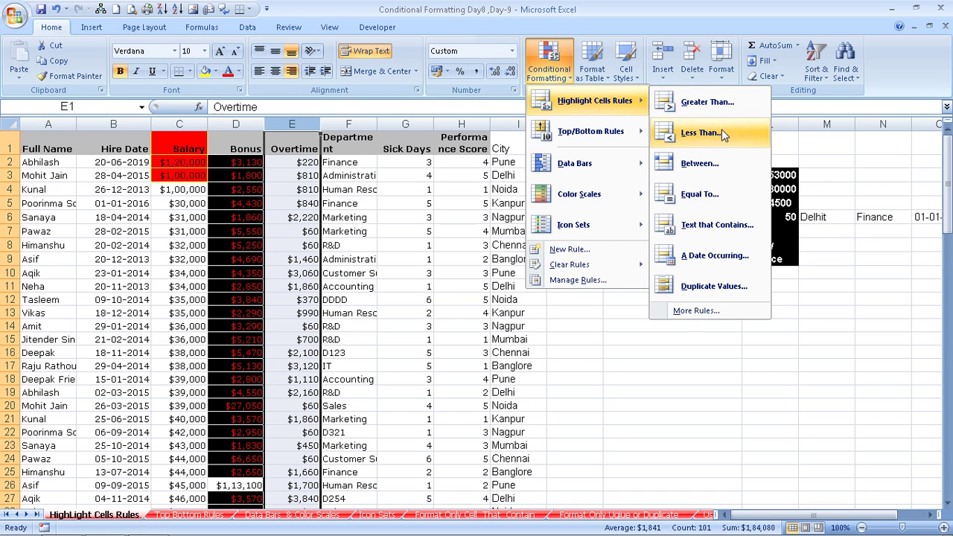
click(721, 159)
text(500)
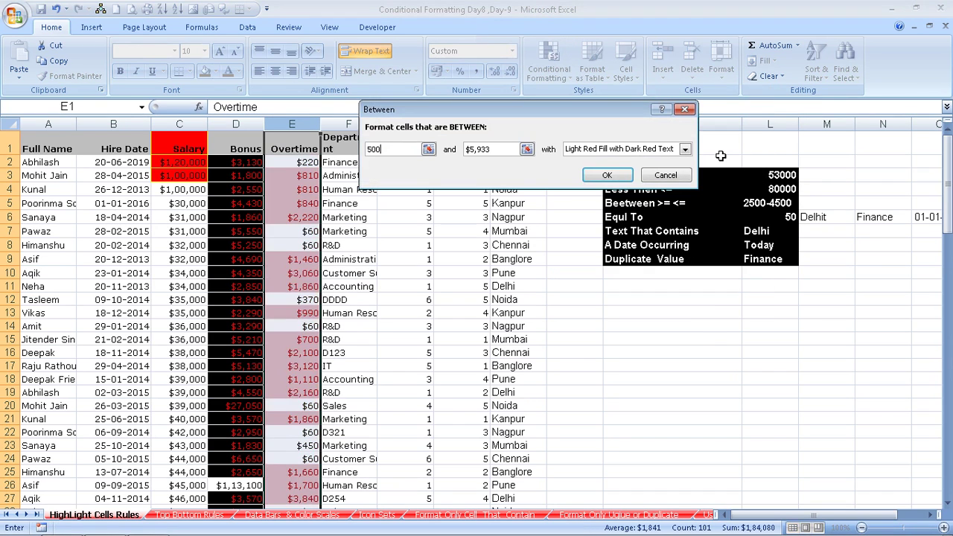
key(Tab)
text(800)
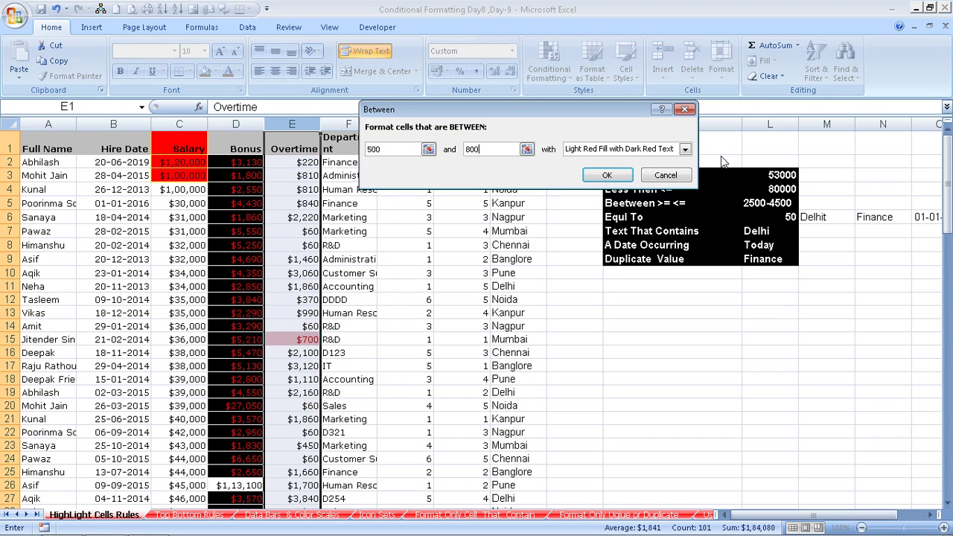
Step: Give the Between rule a custom red fill and apply it
click(683, 148)
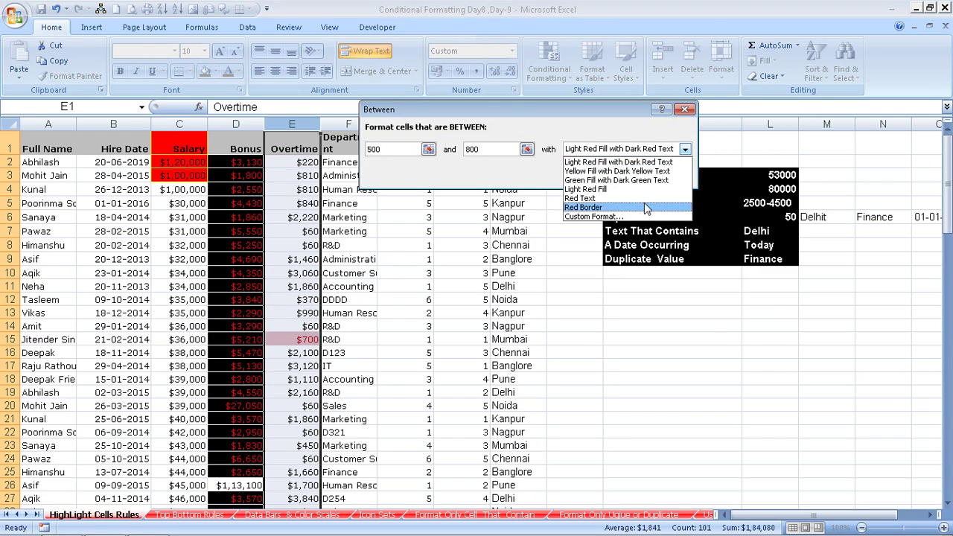
click(636, 218)
click(482, 31)
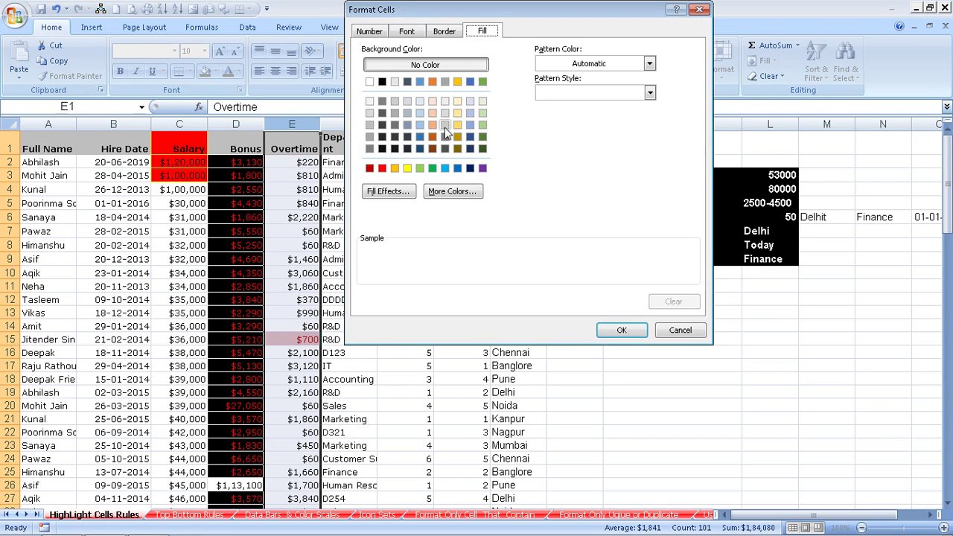
click(381, 170)
click(616, 330)
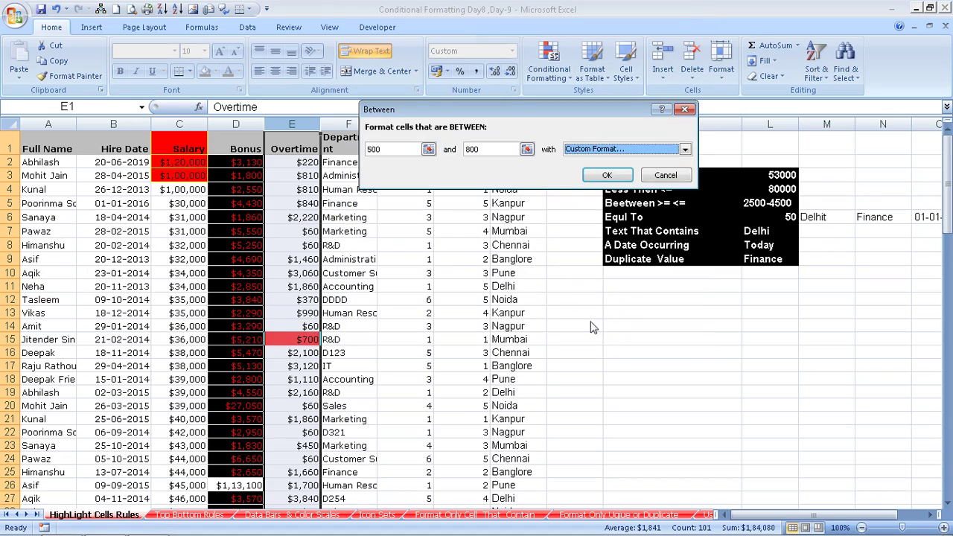
click(607, 175)
Step: Deselect the column and scroll through Overtime to check the red-filled values
click(518, 273)
scroll(478, 344, down, 5)
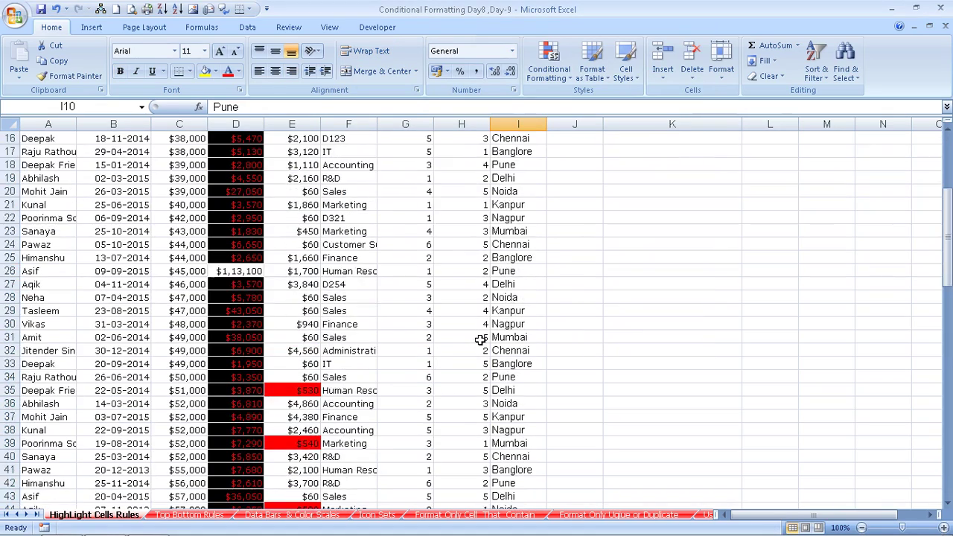
scroll(478, 344, down, 3)
scroll(479, 344, down, 4)
scroll(478, 344, down, 3)
scroll(478, 344, up, 5)
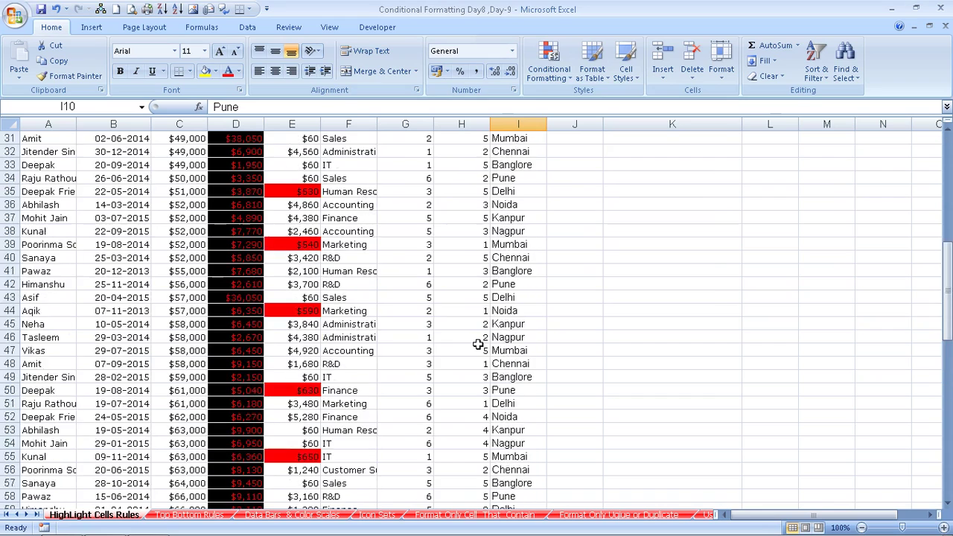
scroll(478, 344, up, 8)
scroll(478, 344, up, 2)
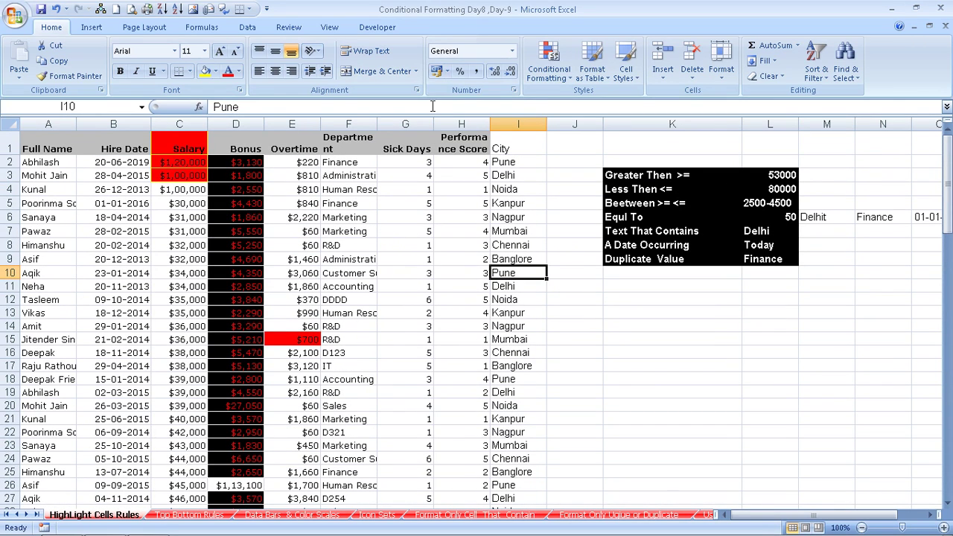
Step: Select the Department column and dismiss the Conditional Formatting menu without choosing a rule
click(348, 123)
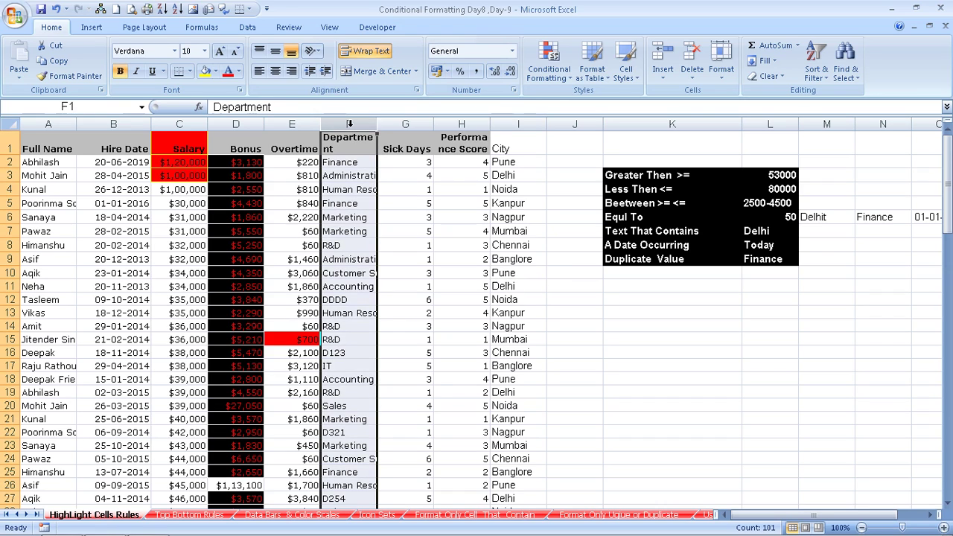
click(556, 78)
mouse_move(572, 95)
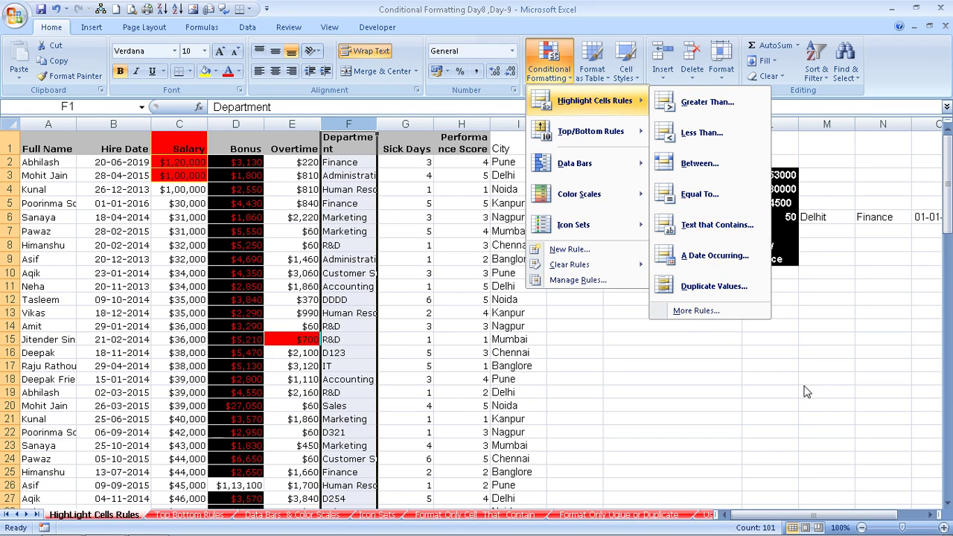
click(724, 362)
Step: Enter RAM in both K14 and L14
click(653, 329)
text(R)
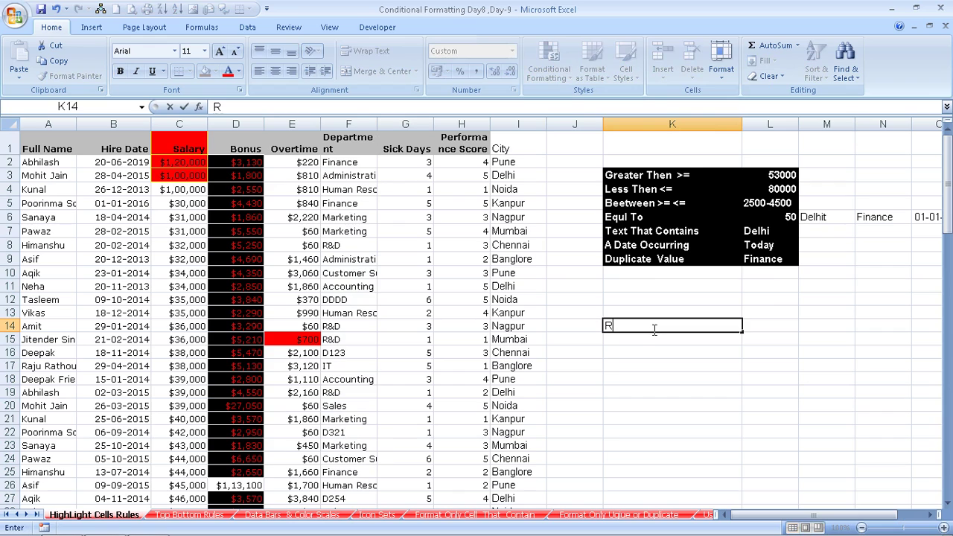
text(AM)
key(Tab)
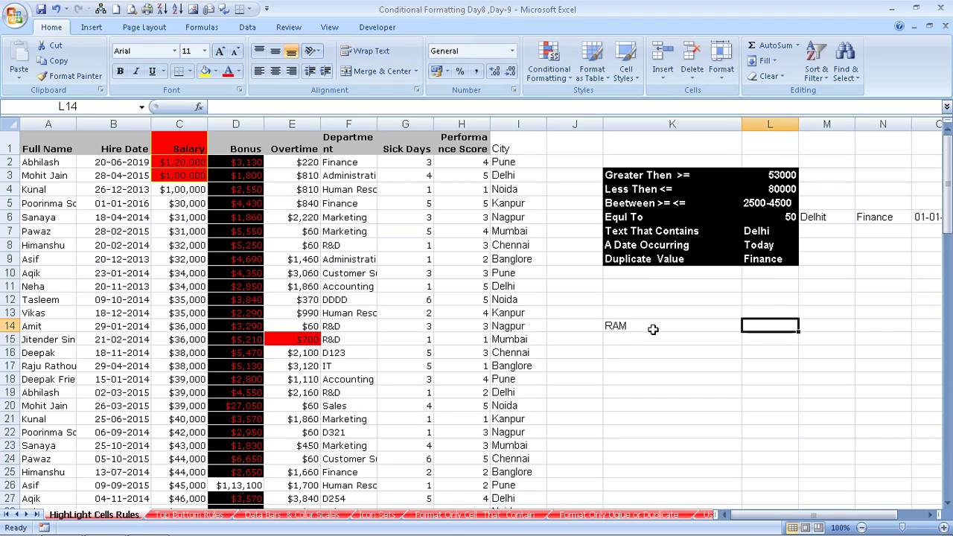
text(RAM)
key(Return)
Step: Start a =K14=L14 comparison formula in K15, then discard it
text(=)
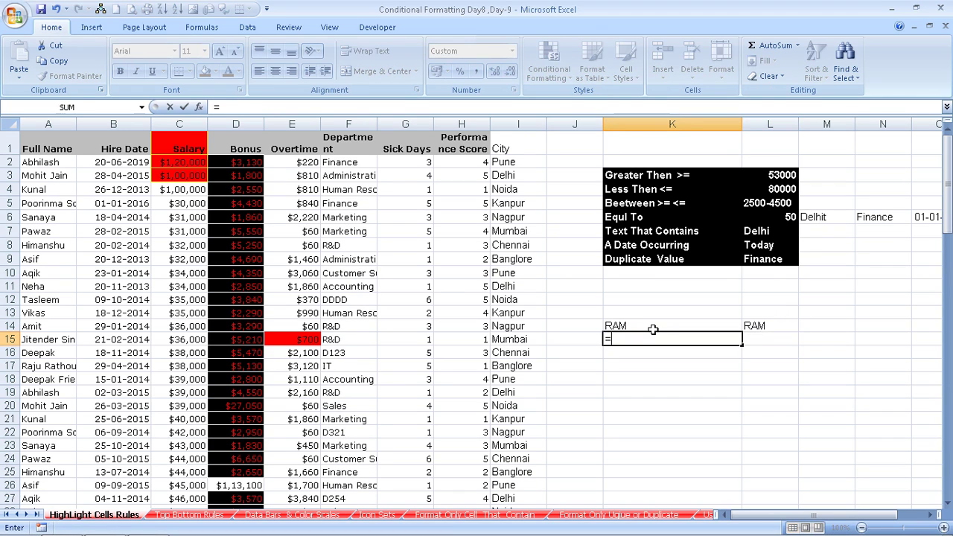
click(654, 330)
text(=)
key(Up)
key(Right)
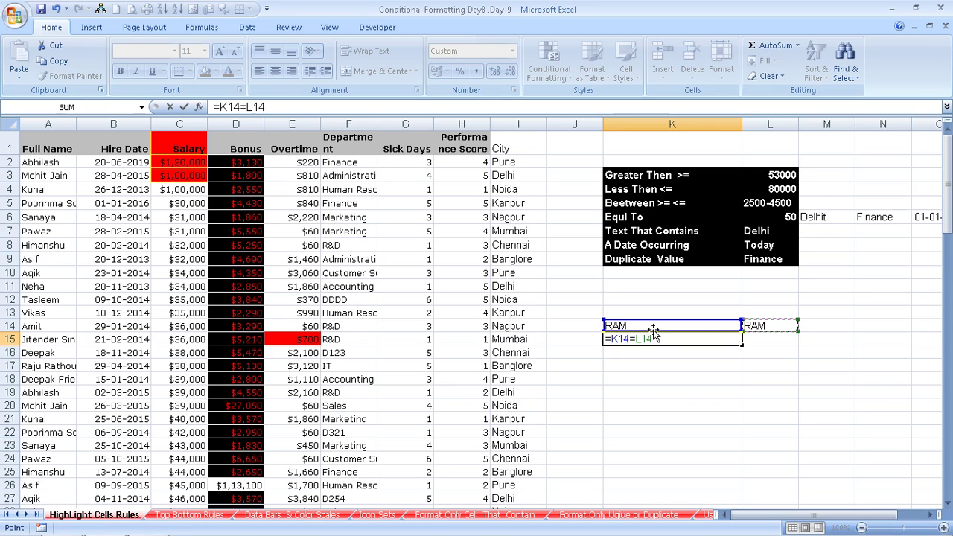
key(F2)
key(Escape)
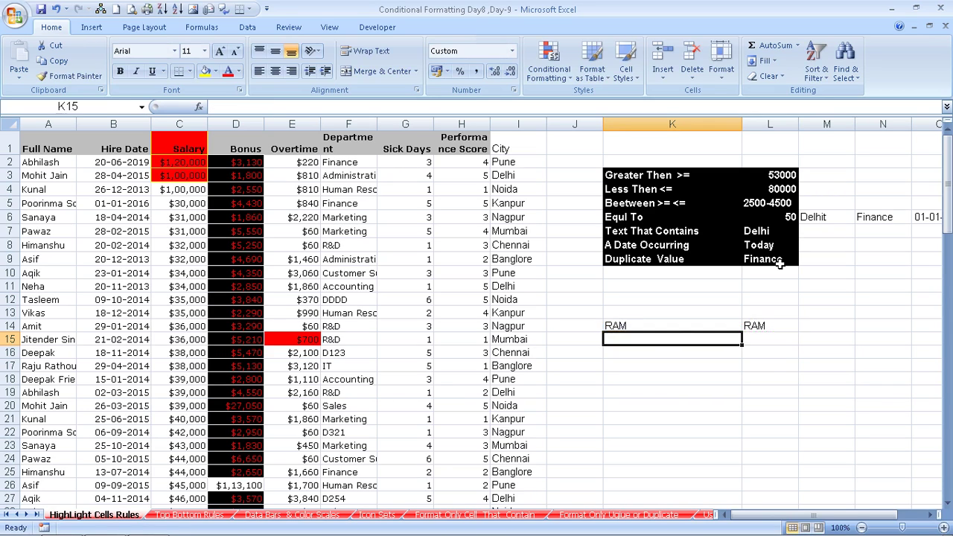
click(512, 124)
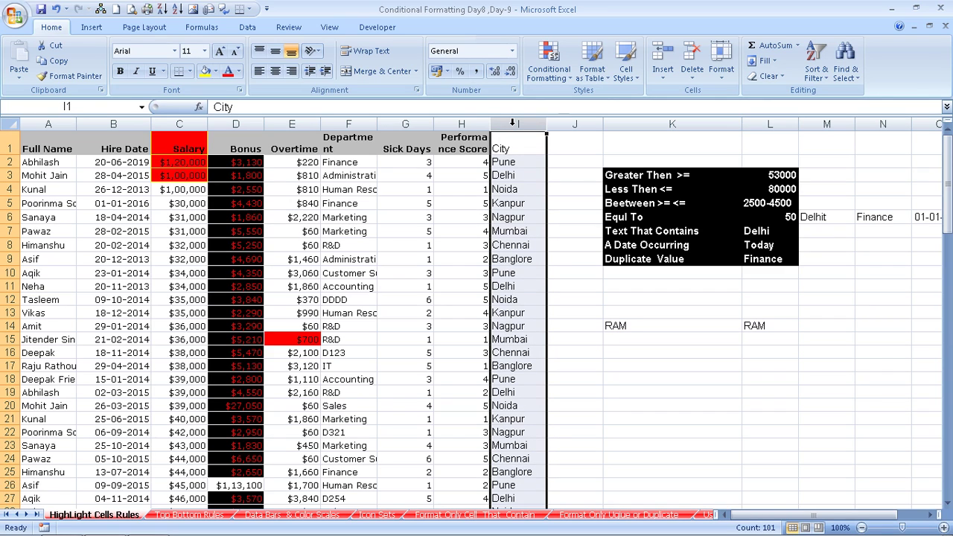
click(549, 66)
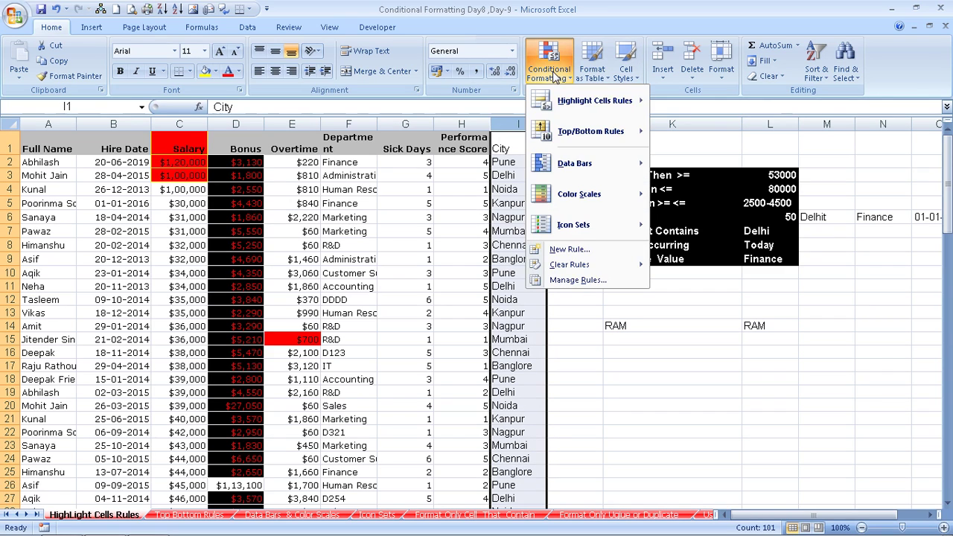
mouse_move(602, 112)
click(760, 193)
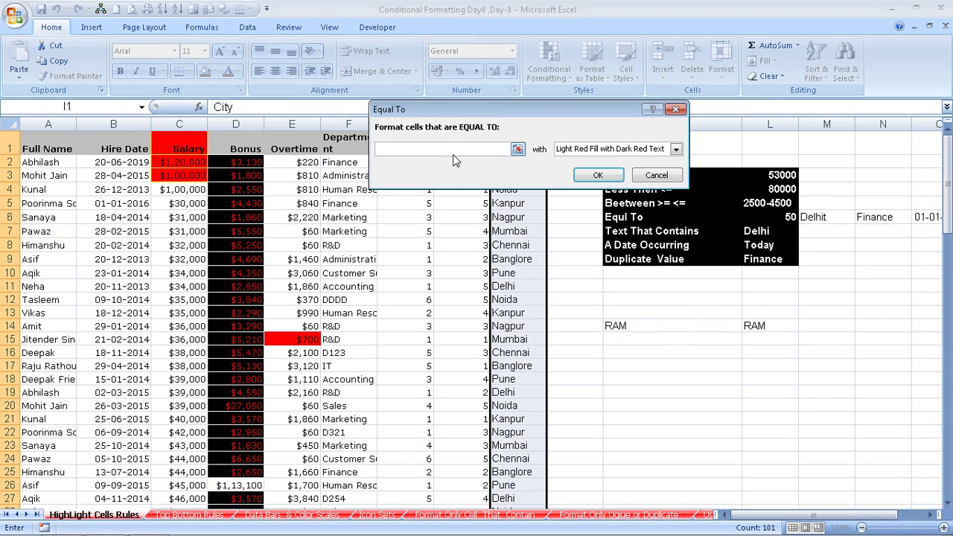
text(MUMBA)
text(I)
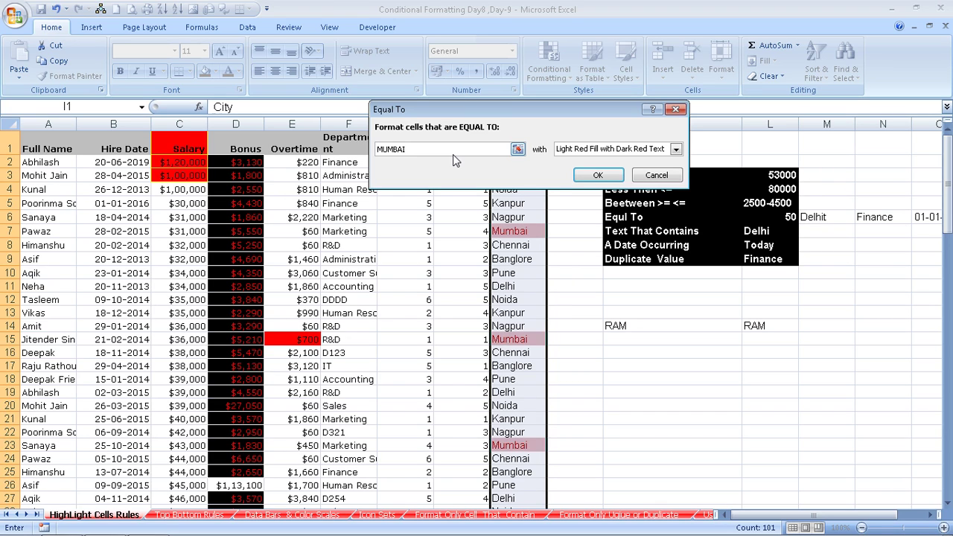
key(Escape)
Step: Start an Equal To highlight rule on the Hire Date column and enter 20-06-2019
click(113, 189)
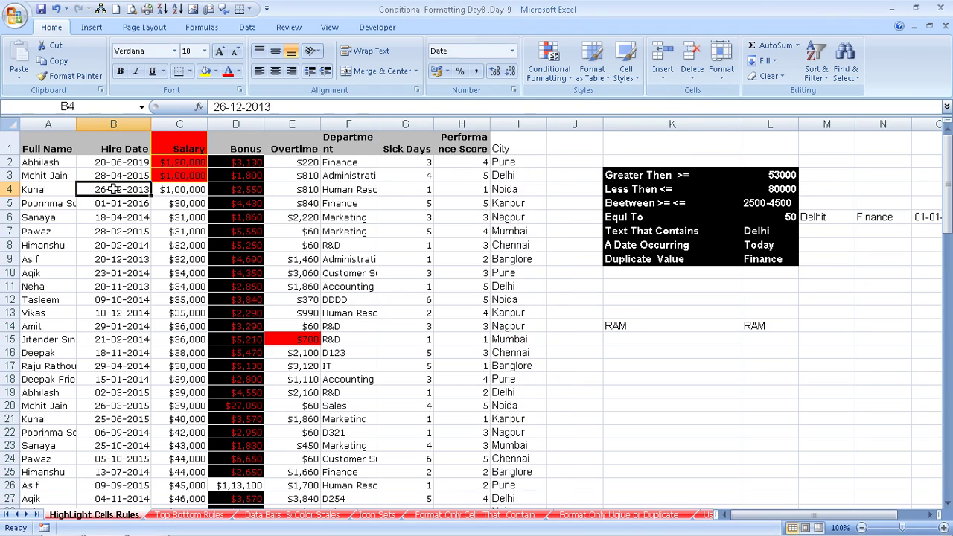
click(114, 124)
click(560, 82)
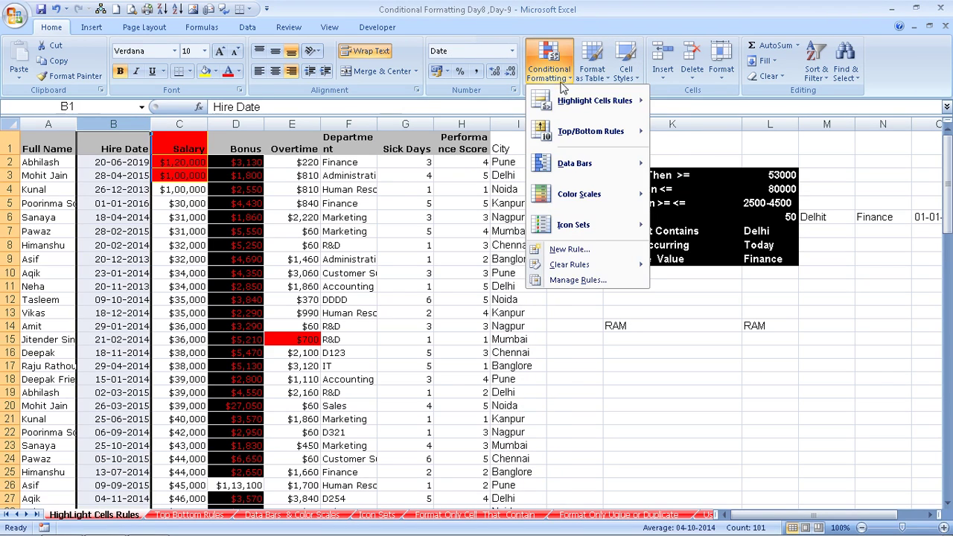
mouse_move(595, 100)
click(745, 197)
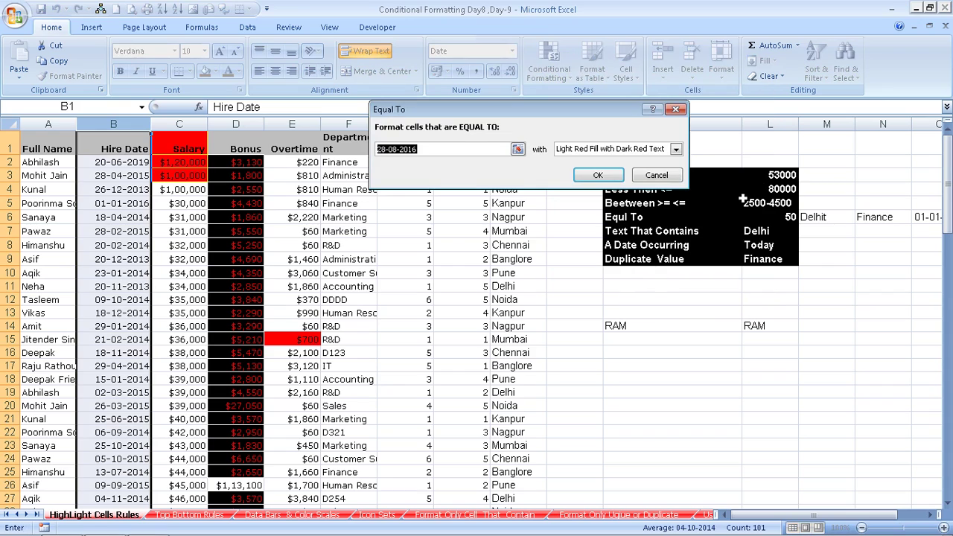
text(20-)
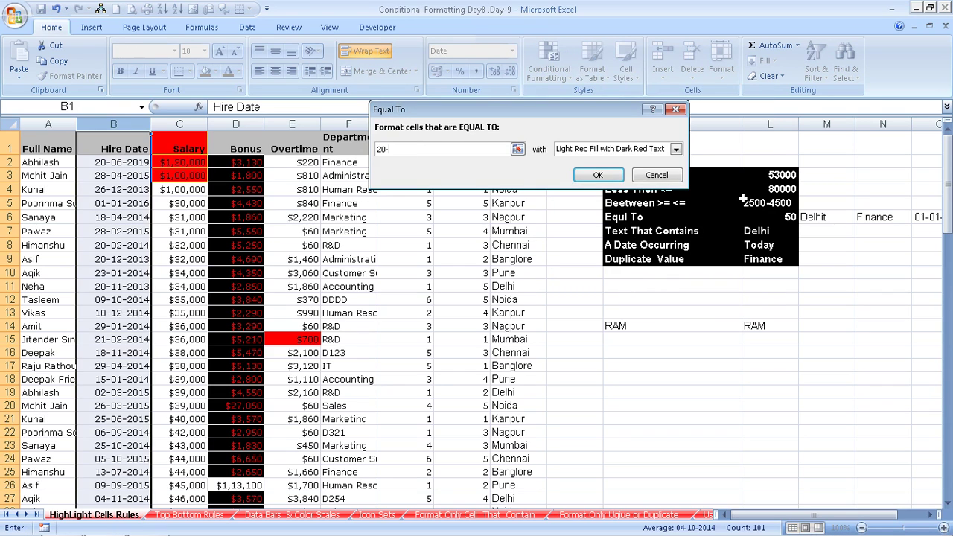
text(06-201)
text(9)
Step: Apply the light red 20-06-2019 rule, then retype B8 and B13 as 20-06-2019
key(Return)
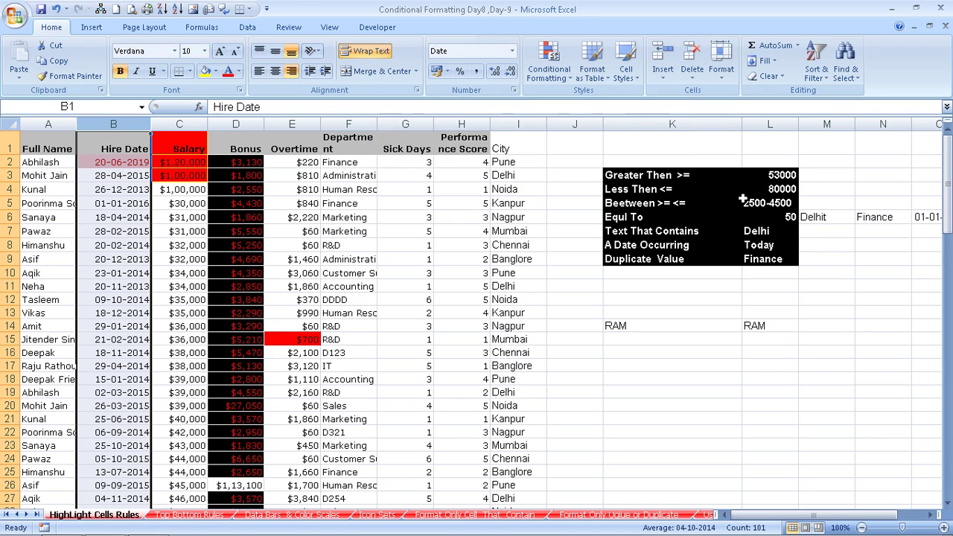
key(Down)
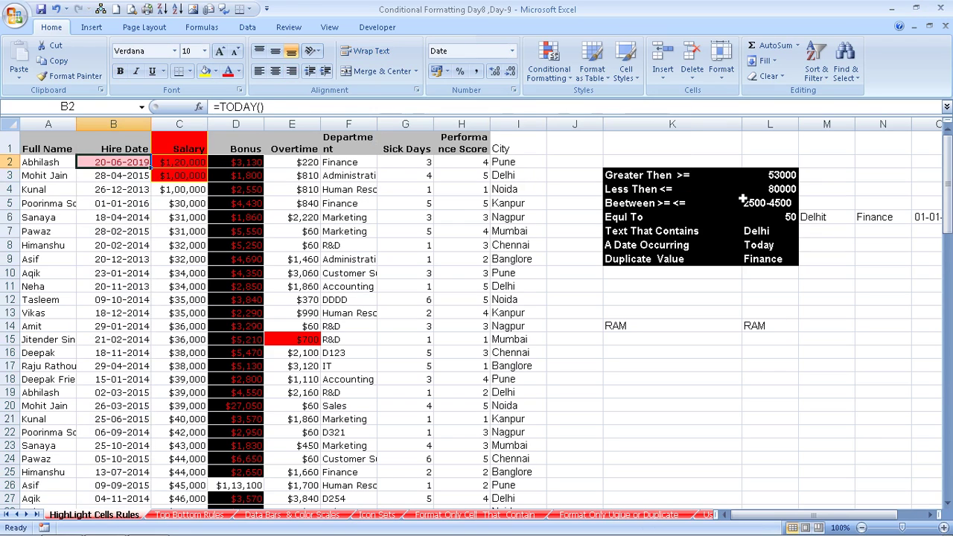
key(Down)
key(Down)
key(Down)
key(Down)
key(Down)
key(Down)
text(206)
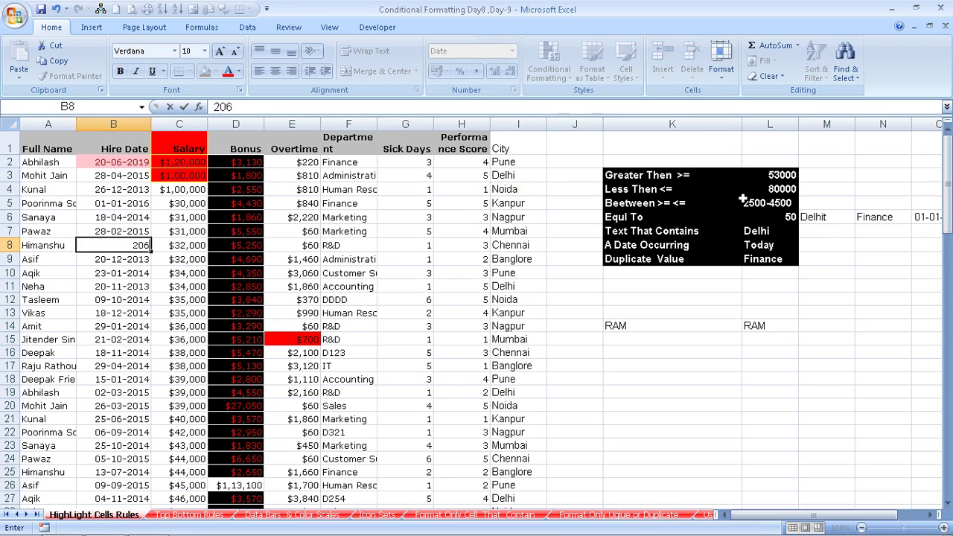
text(-6-2)
text(019)
key(Return)
key(Down)
key(Down)
key(Down)
key(Down)
text(2)
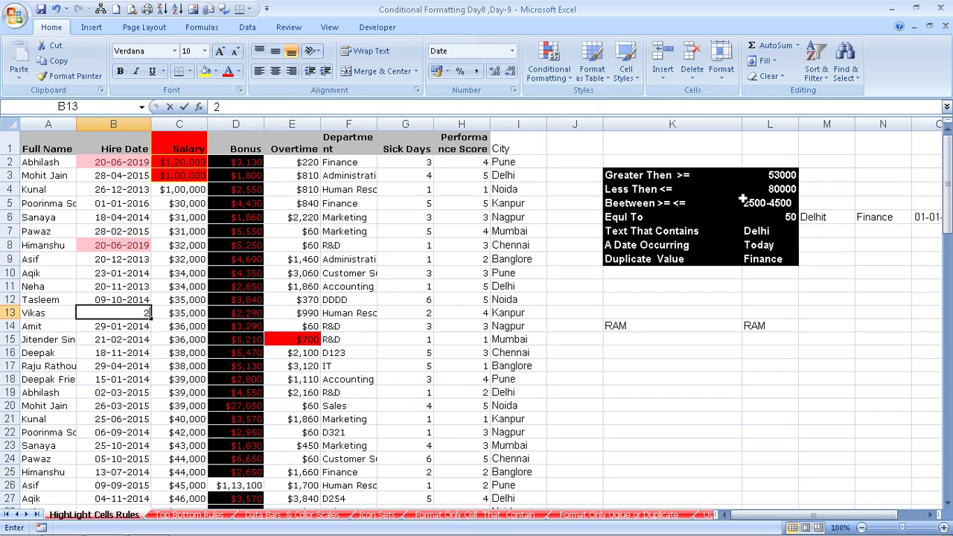
text(0-06-20)
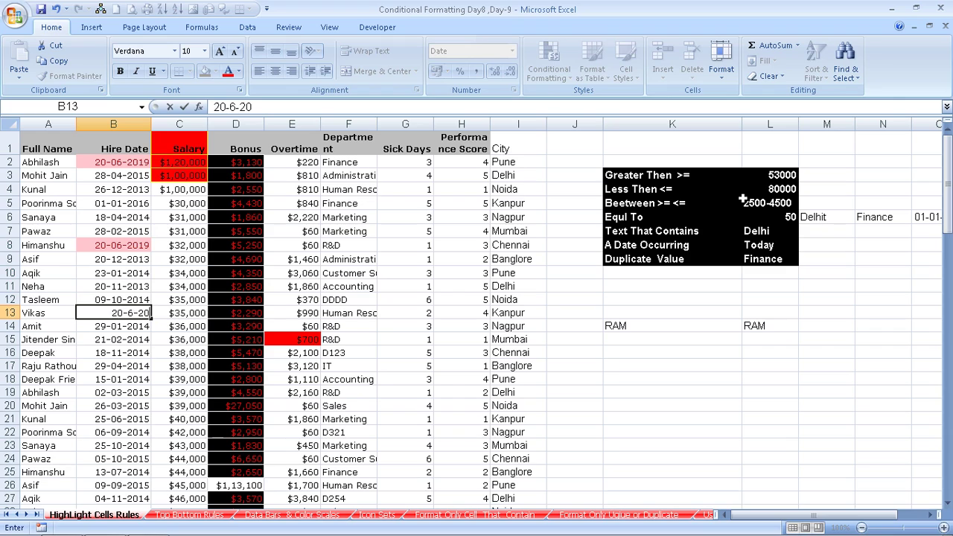
text(19)
key(Return)
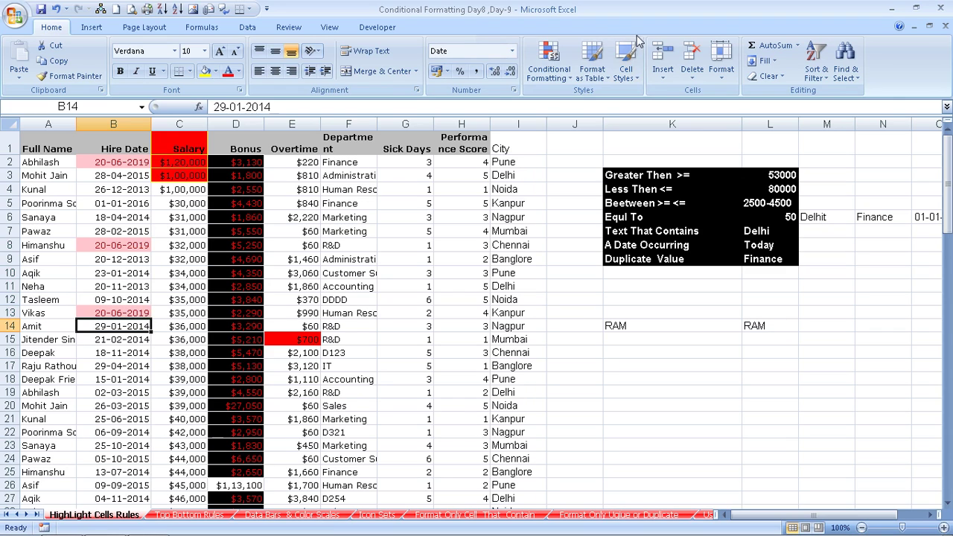
Step: Dismiss the Conditional Formatting menu without choosing a rule
click(549, 65)
mouse_move(605, 105)
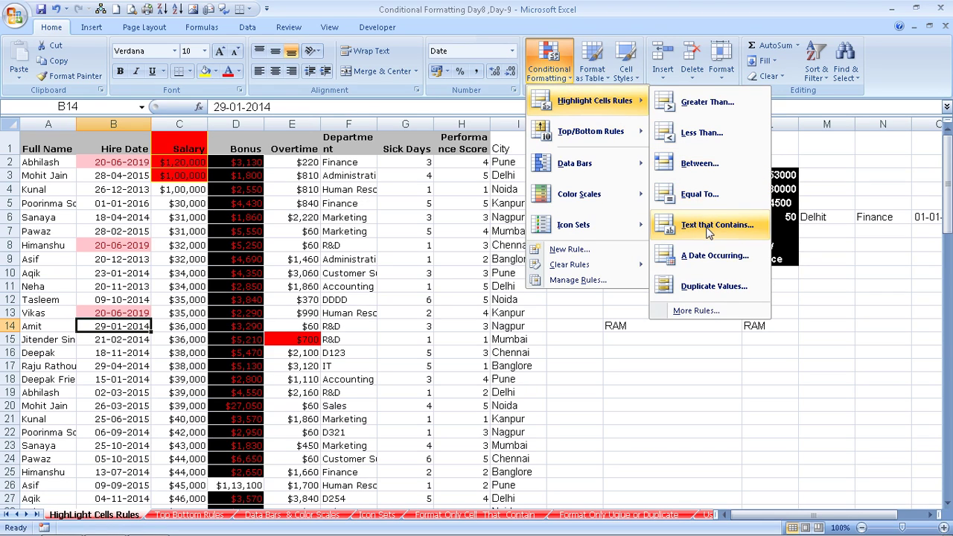
click(455, 275)
scroll(666, 362, down, 3)
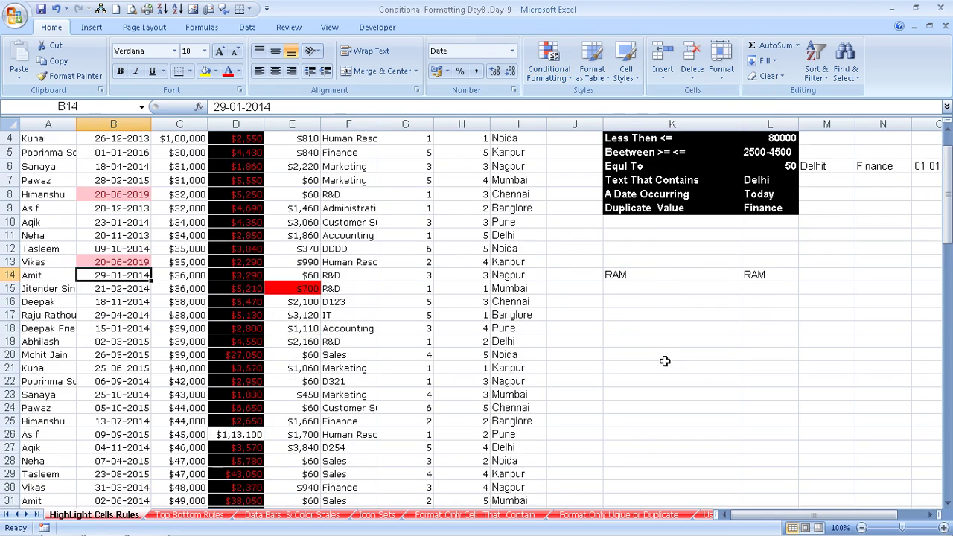
Step: Type New Delhi, Delhi Bazar and Delhi ROAD into K18, K19 and K20
click(649, 329)
text(n)
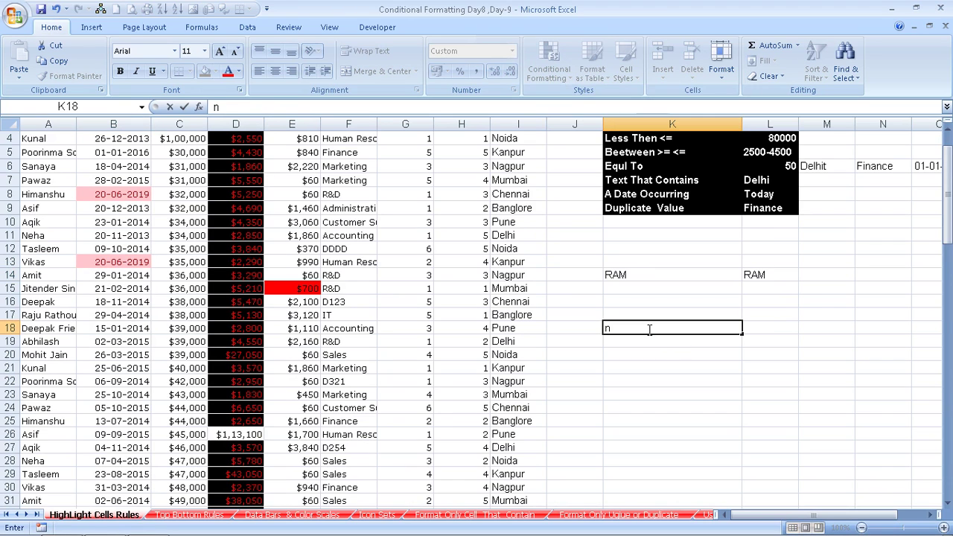
text(NB)
key(BackSpace)
text(ew Delh)
key(Return)
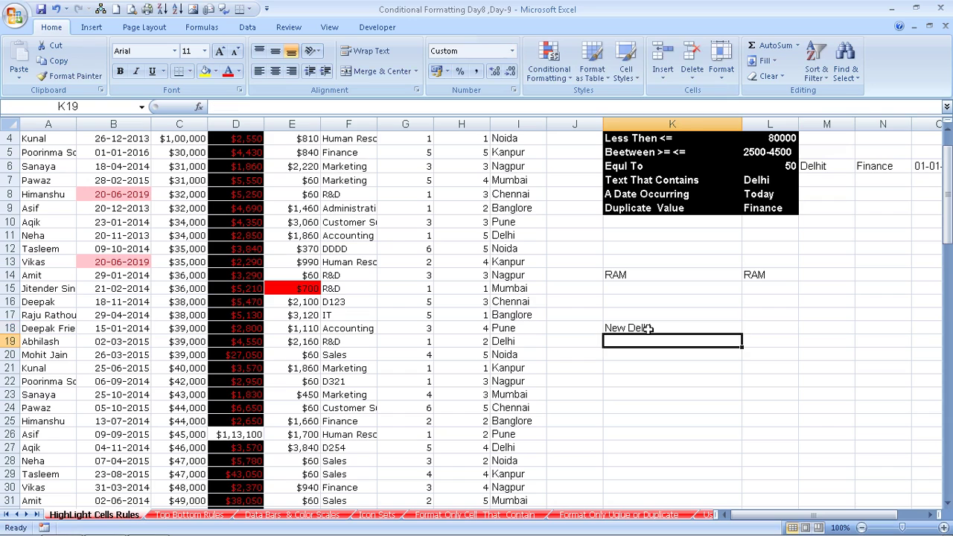
text(Delhi)
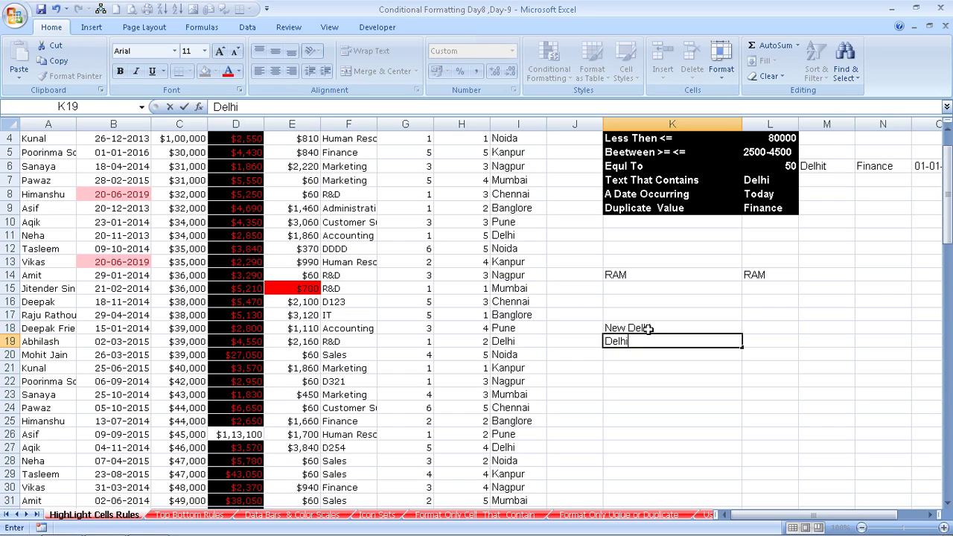
text( Bazar)
key(Return)
text(Delhi)
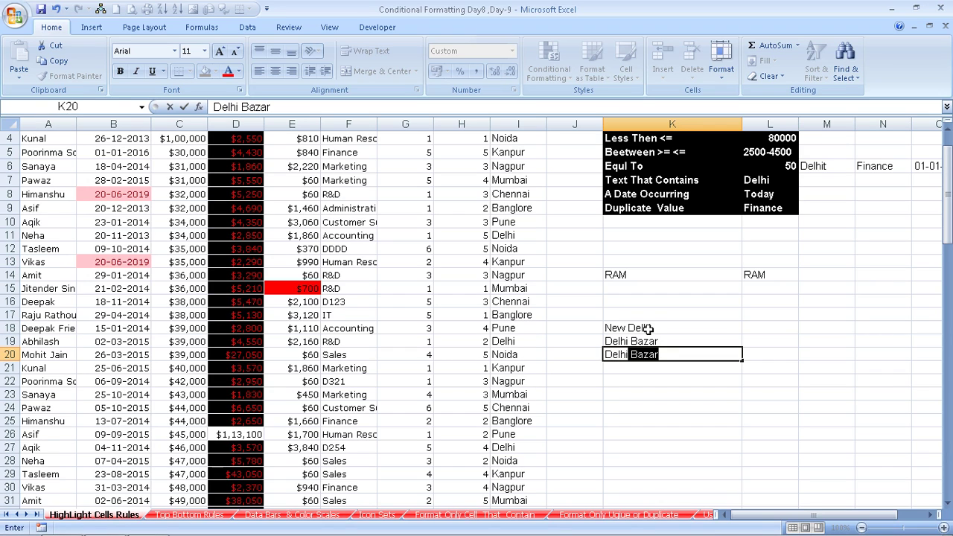
text(ROAD)
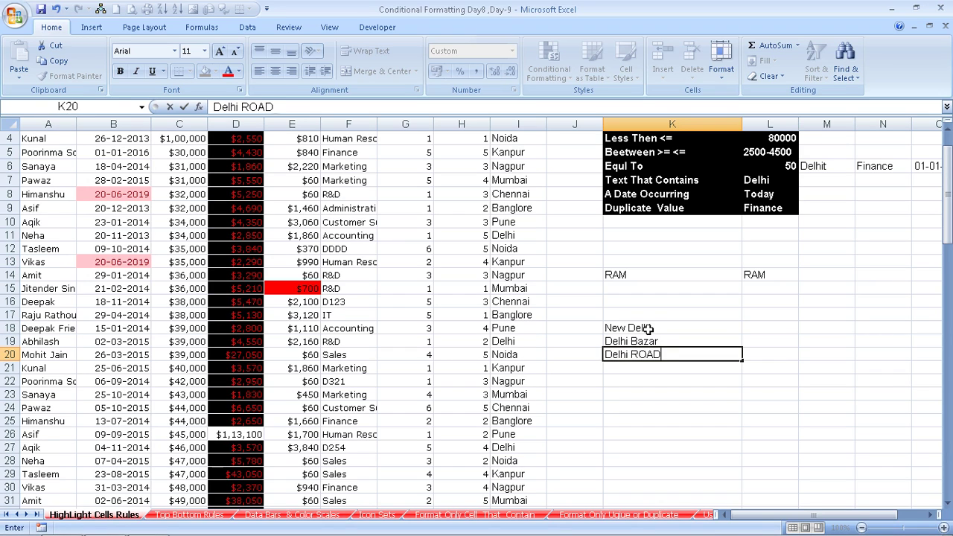
key(Return)
key(Up)
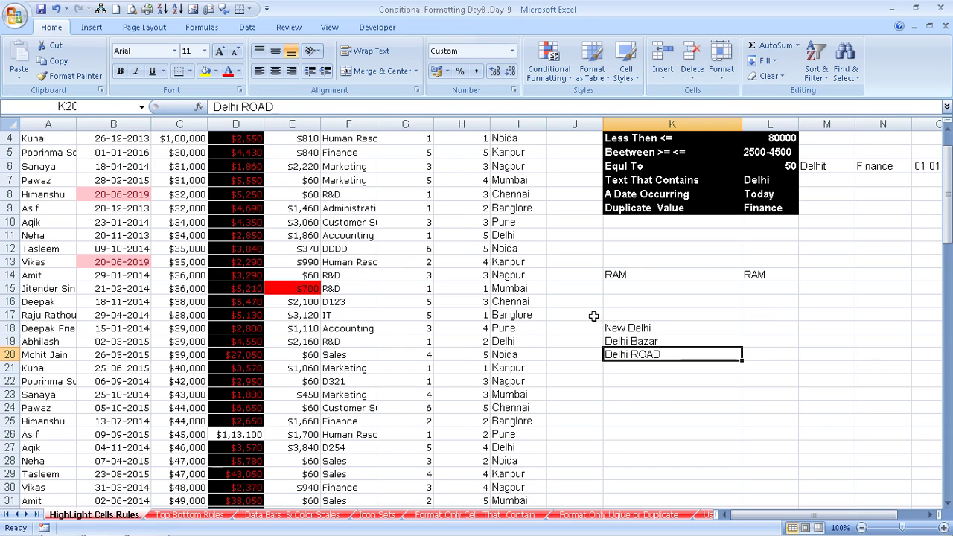
scroll(593, 317, up, 1)
Step: Change city I5 to DELHI BAZAR and I11 to NEW DELHI
click(517, 202)
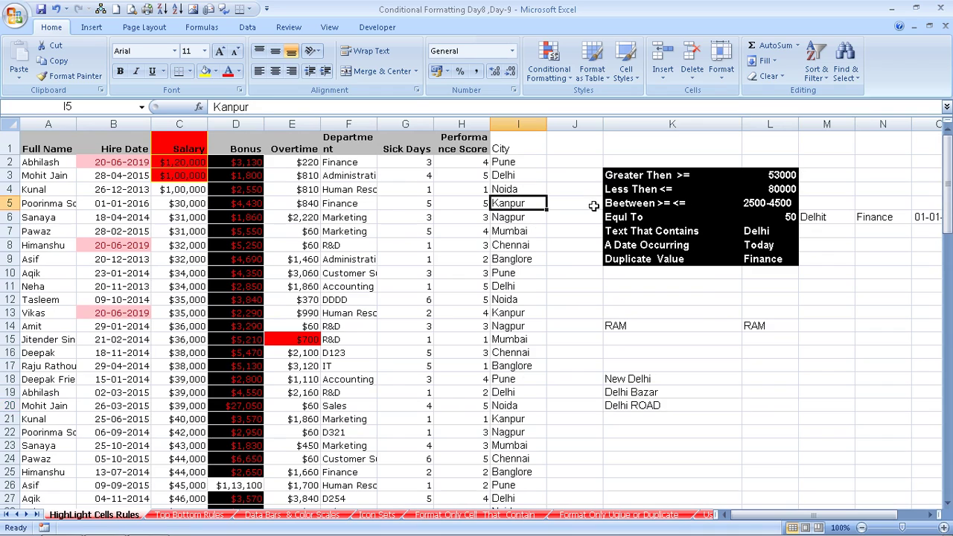
text(DELHI)
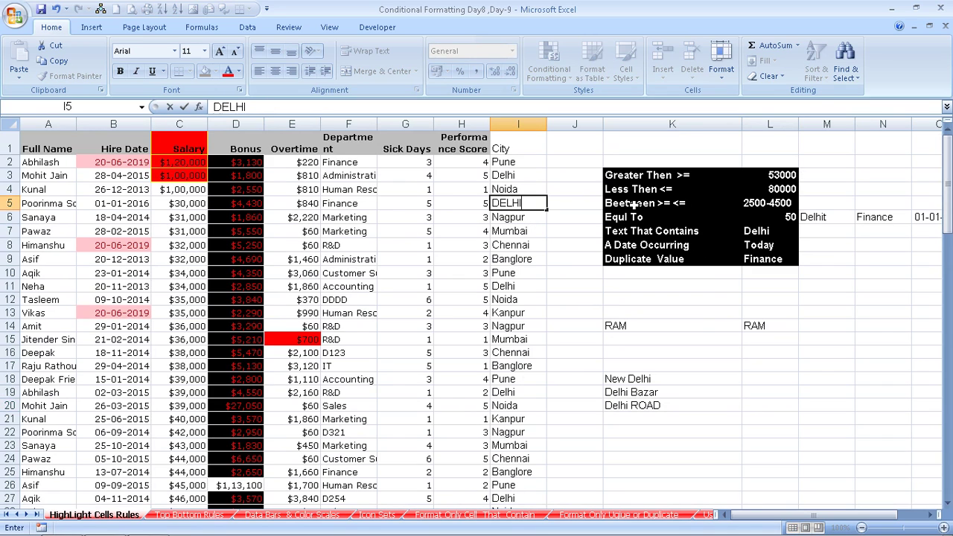
text( BAZAR)
key(Return)
key(Down)
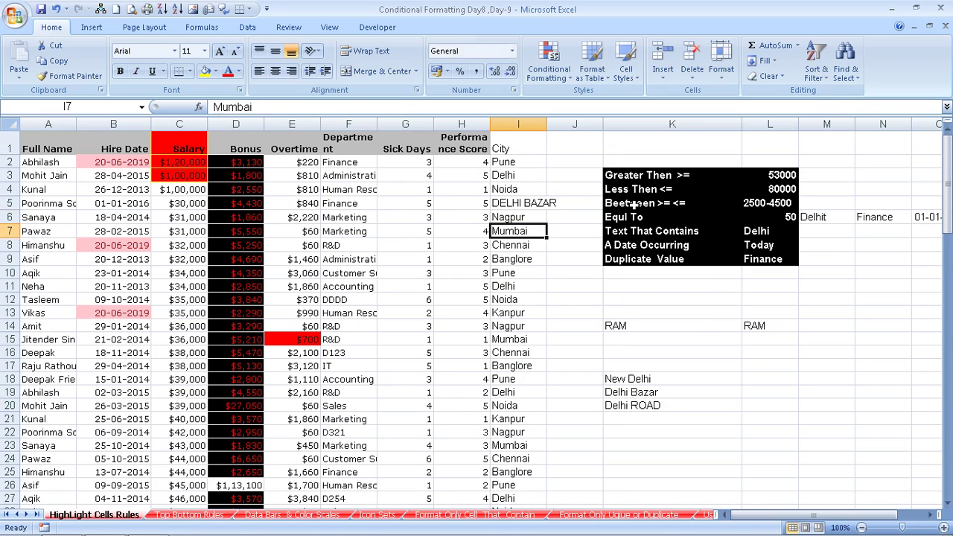
key(Down)
key(Down)
key(Down)
key(Down)
text(DEL)
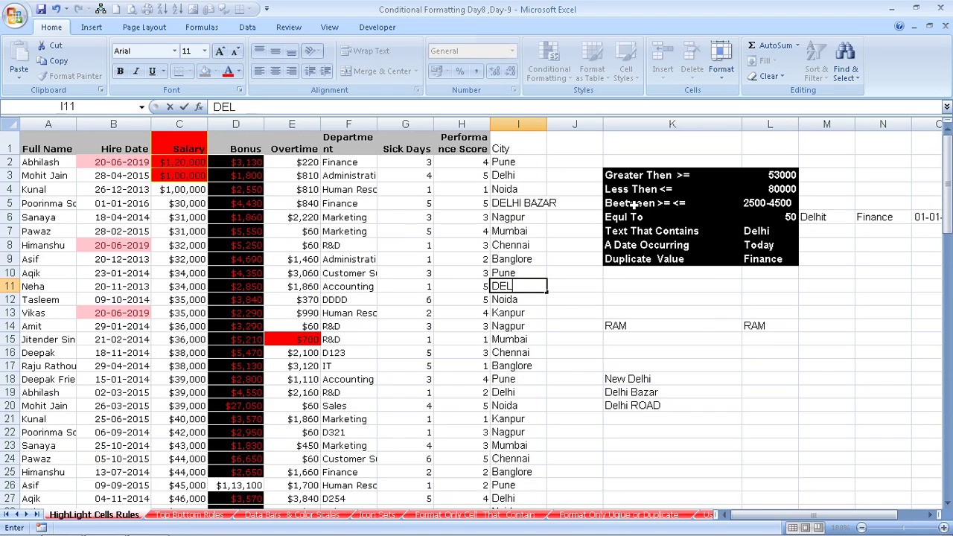
key(BackSpace)
key(BackSpace)
key(BackSpace)
text(NEW DELHI)
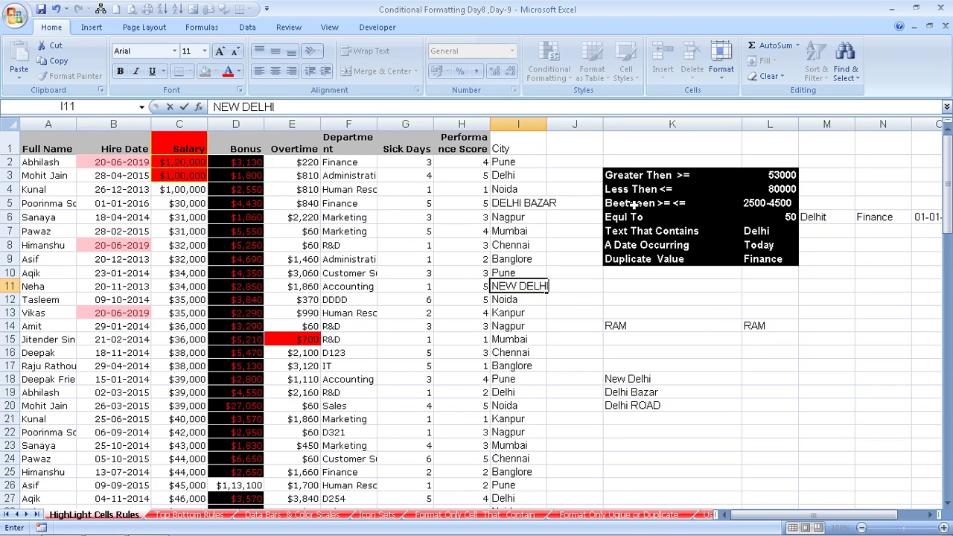
key(Return)
Step: Change city I16 to DELHI ROAD and I21 to DELHI NCR, then select the City column
key(Down)
key(Down)
key(Down)
key(Down)
text(DELHI)
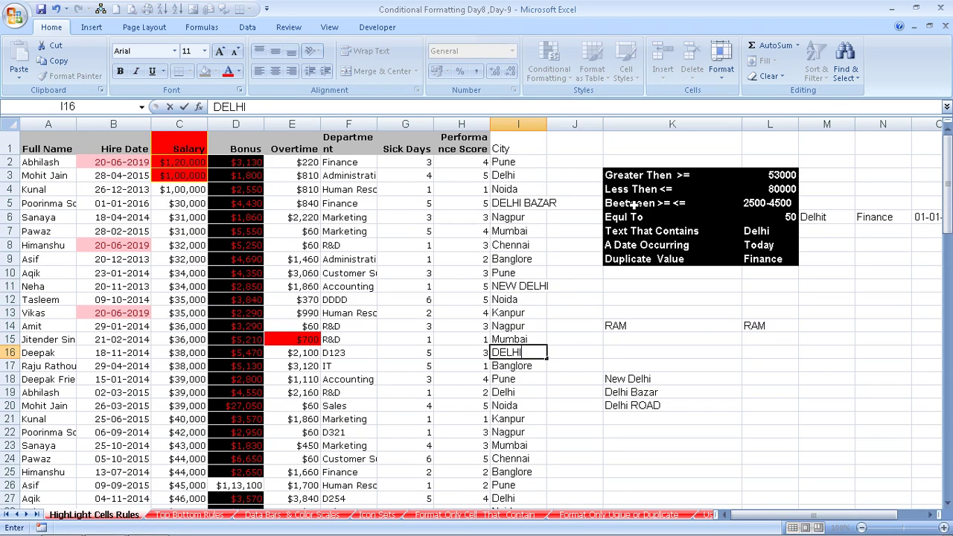
text( RO)
key(Return)
key(Down)
key(Down)
key(Down)
key(Down)
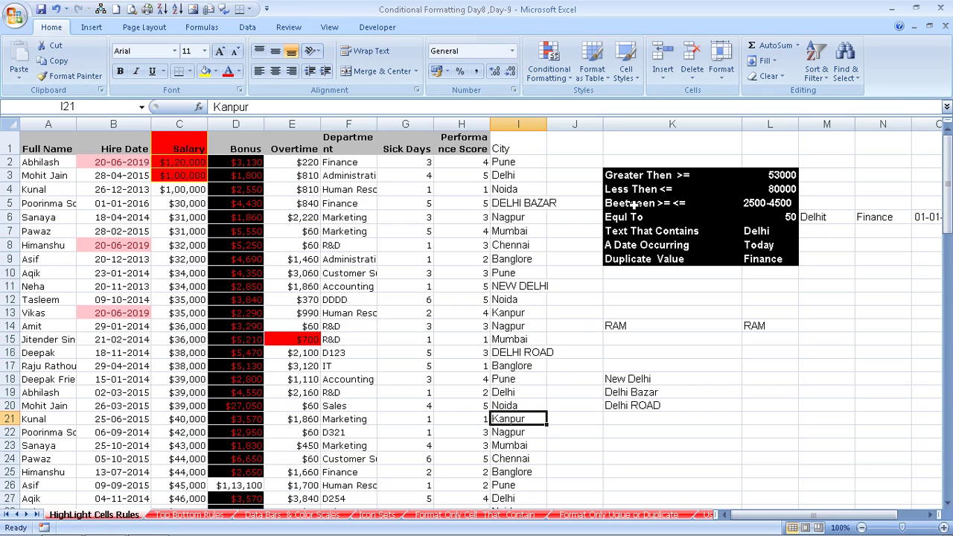
text(DELHI NCR)
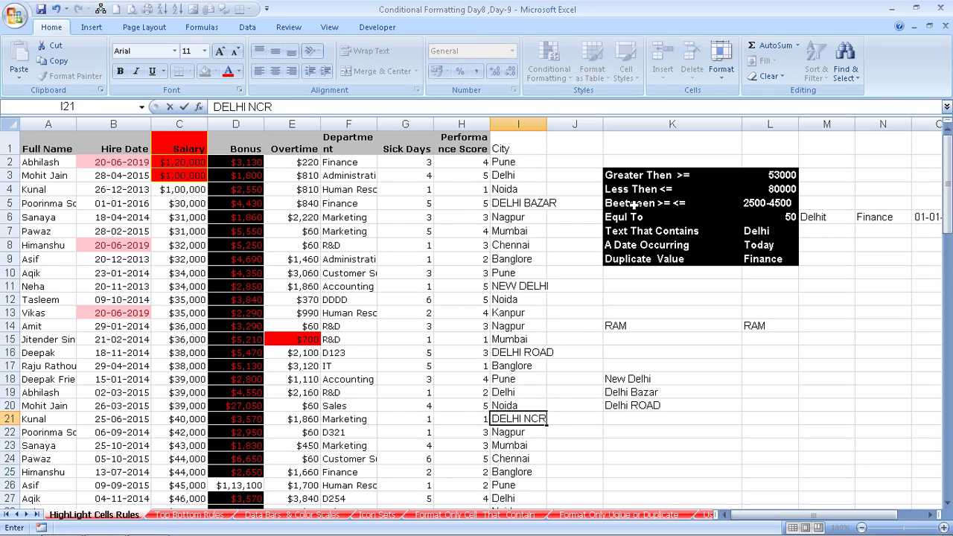
key(Return)
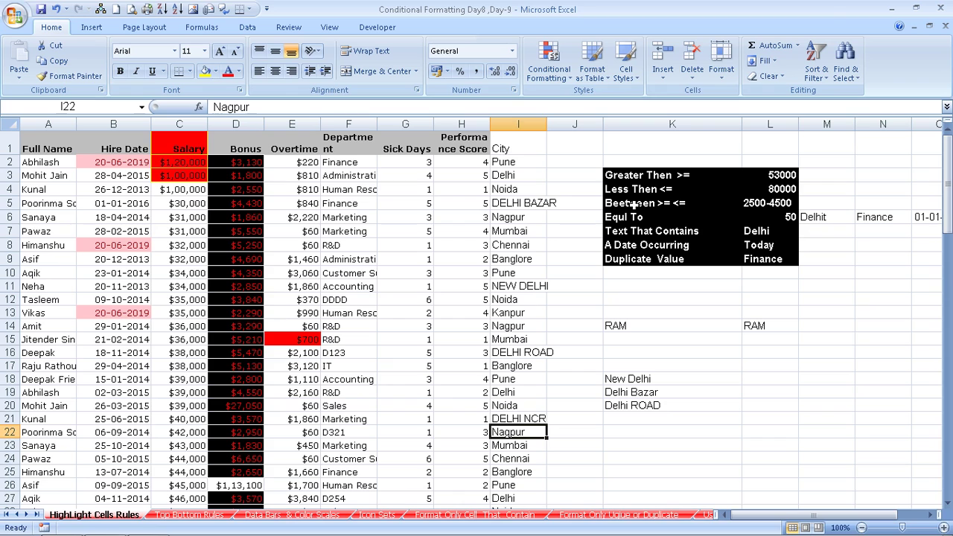
click(522, 124)
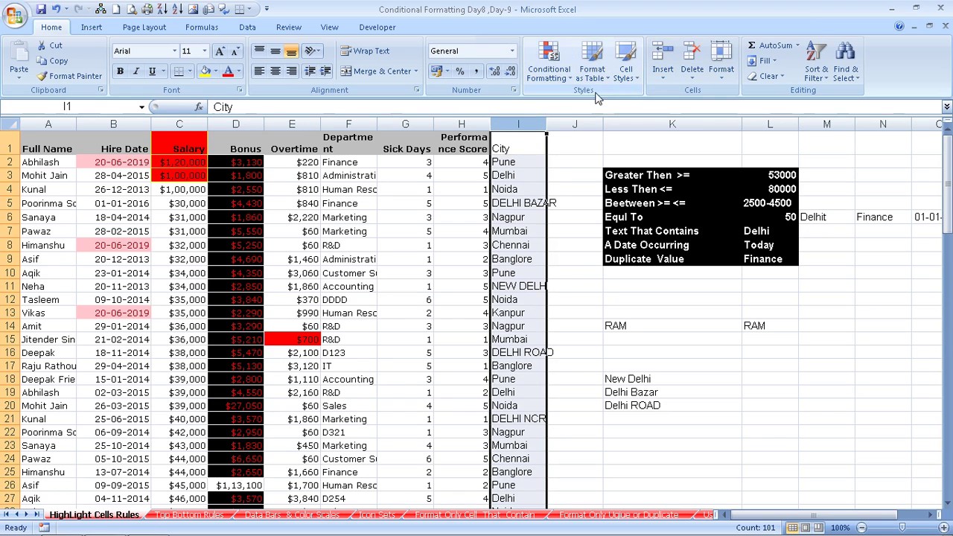
Step: Start an Equal To highlight rule on the City column and begin typing the match text
click(550, 63)
mouse_move(596, 102)
click(715, 185)
text(DELH)
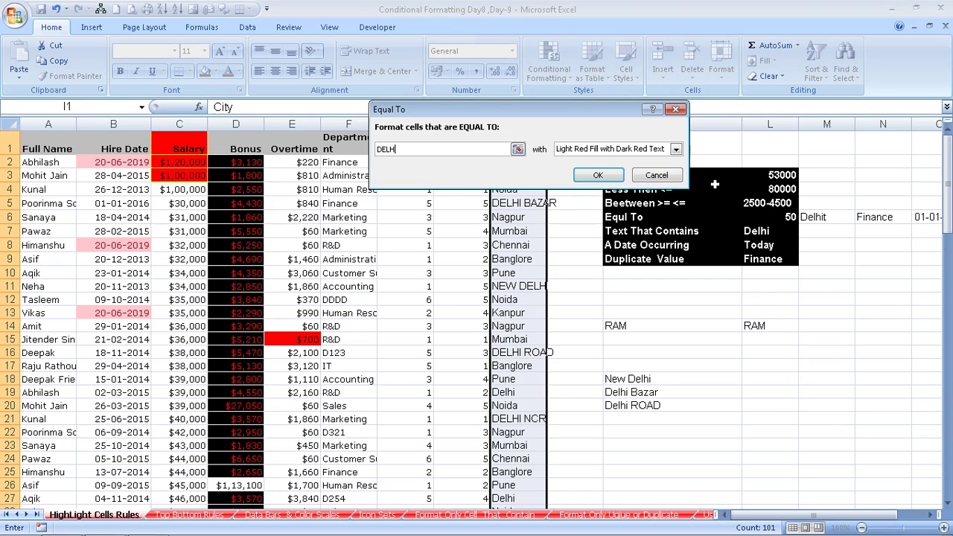
text(I)
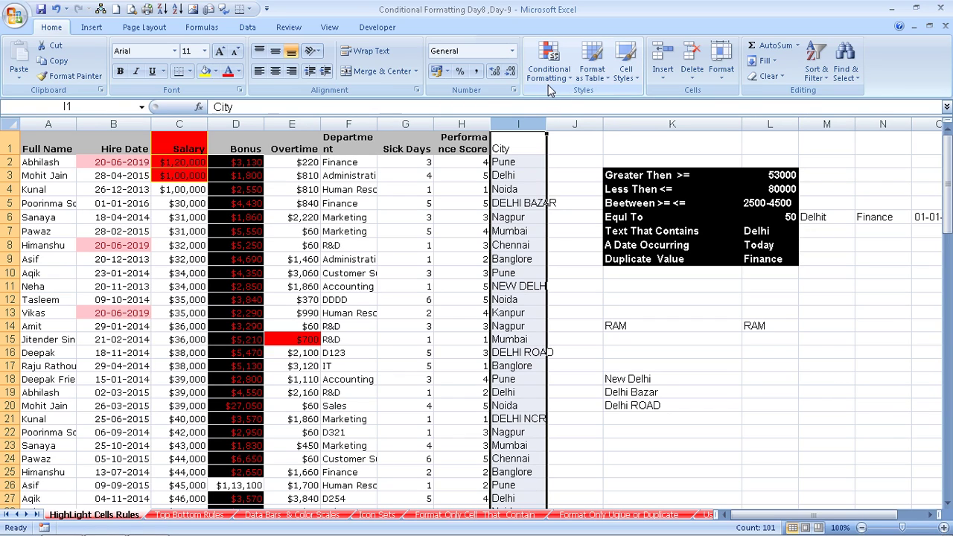
click(538, 71)
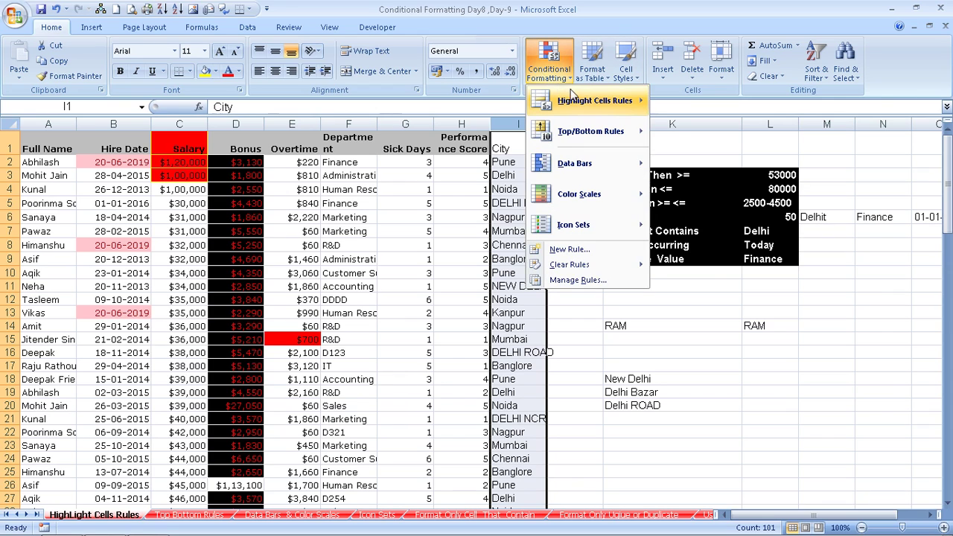
mouse_move(613, 110)
click(726, 224)
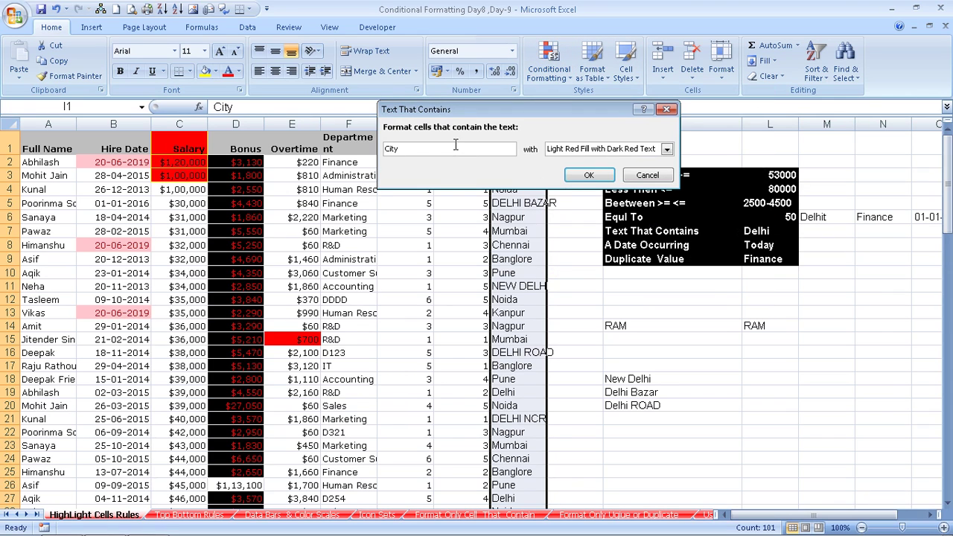
text(DELHI)
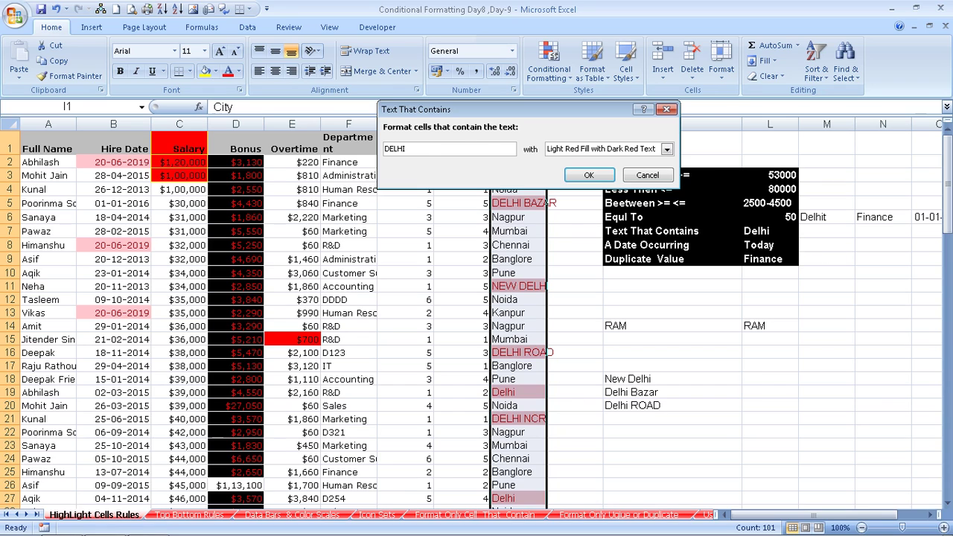
key(Return)
Step: Open the A Date Occurring rule, leave Yesterday selected, and close it
click(548, 74)
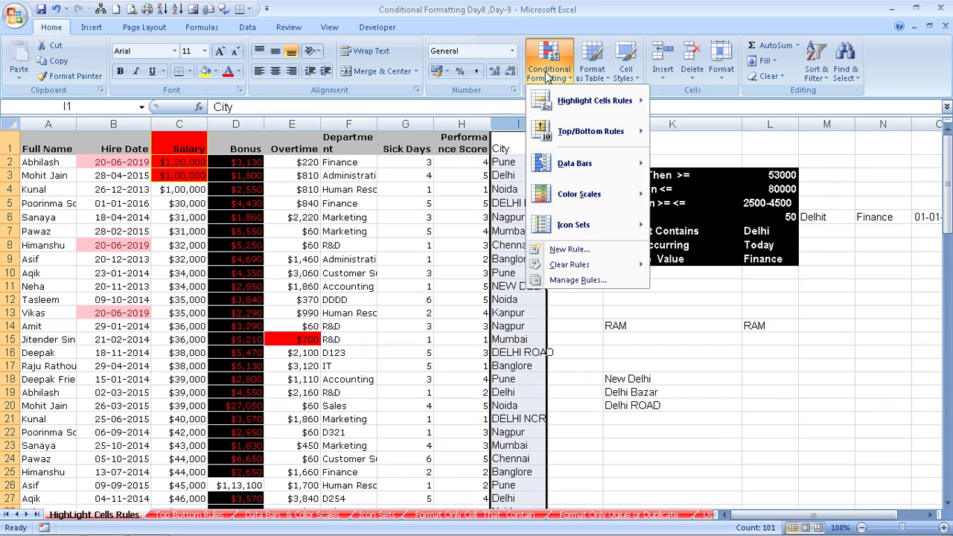
mouse_move(578, 91)
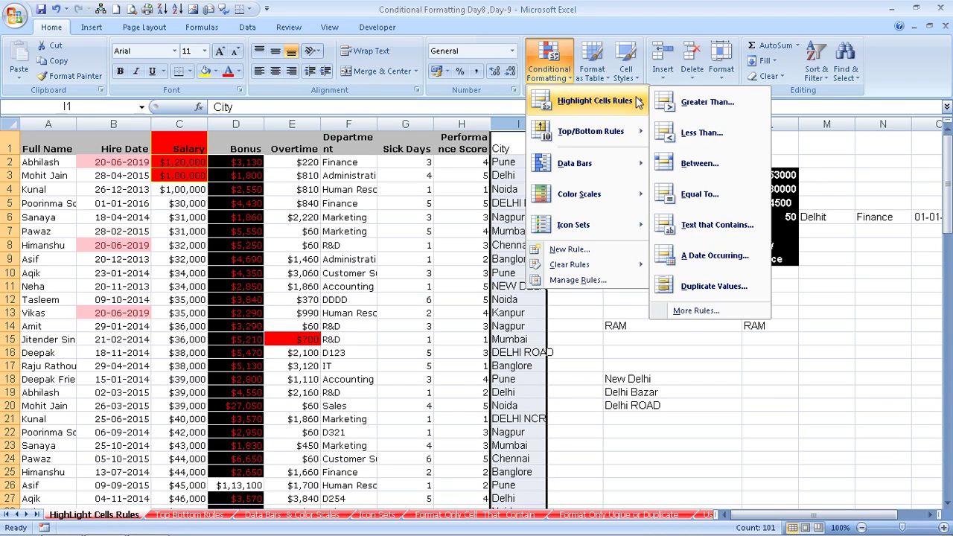
click(704, 257)
click(482, 149)
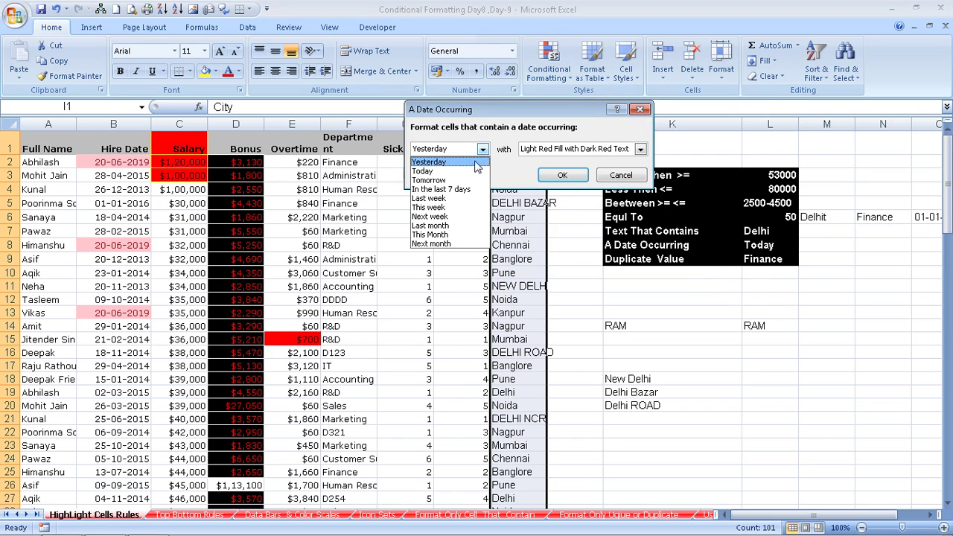
click(625, 112)
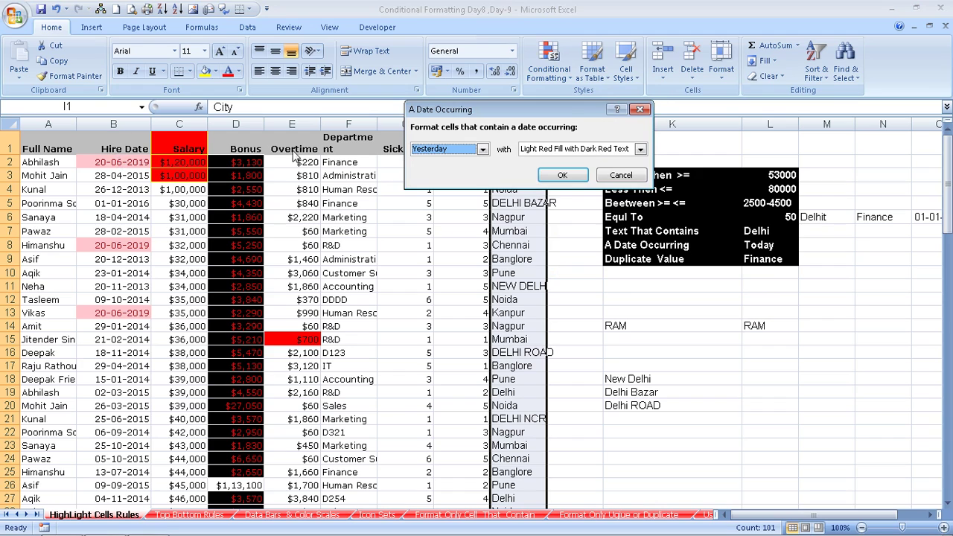
click(562, 175)
Step: Set up a Hire Date column A Date Occurring rule for Today with a custom green fill
click(113, 124)
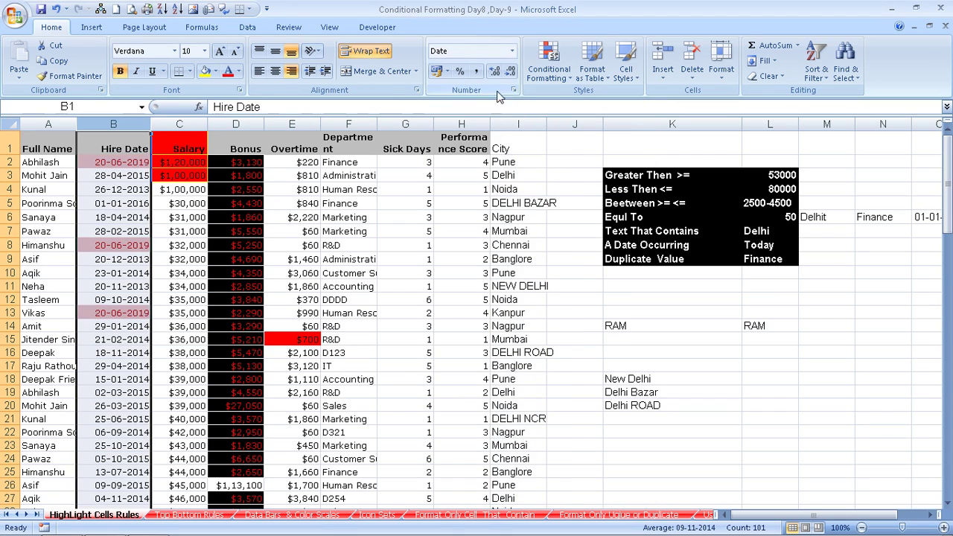
click(549, 61)
mouse_move(592, 100)
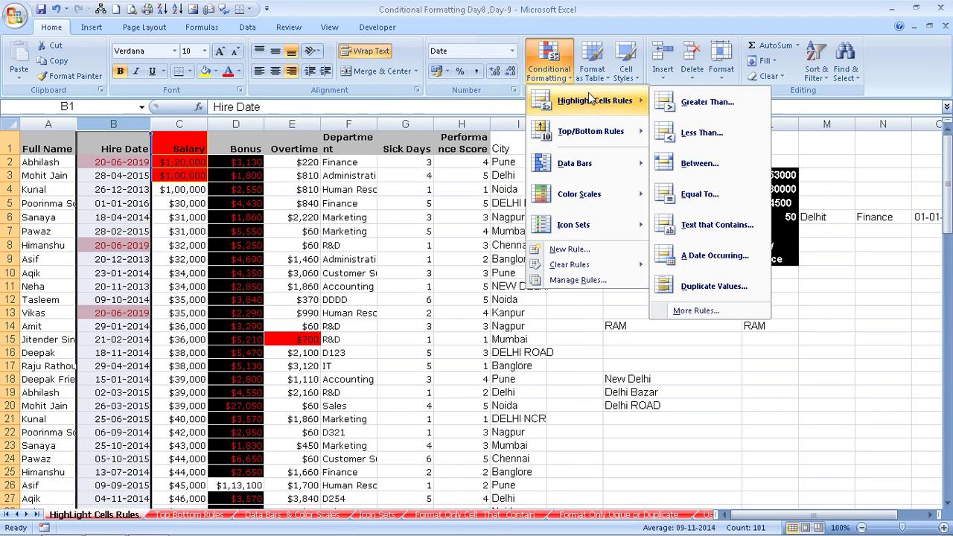
click(697, 257)
click(483, 149)
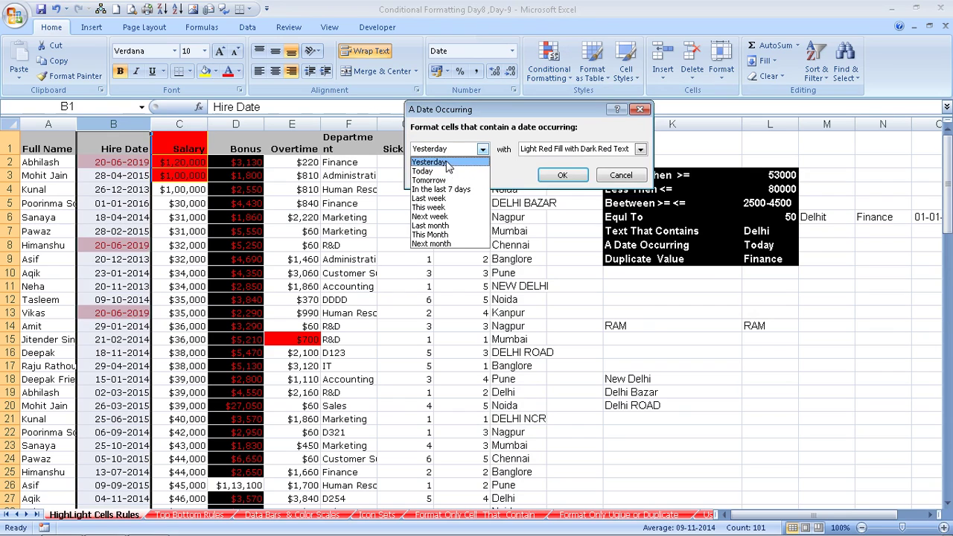
click(450, 163)
click(483, 149)
click(451, 164)
click(581, 149)
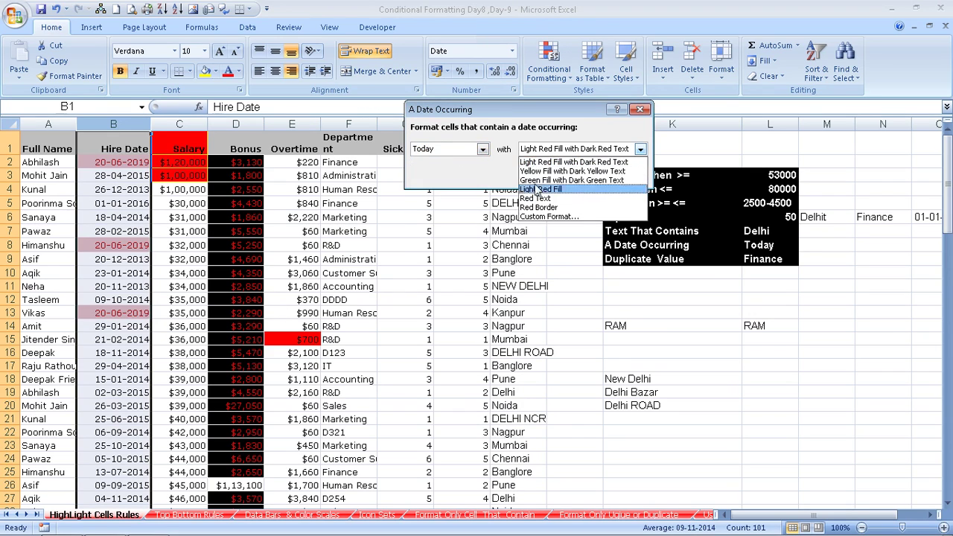
click(542, 218)
click(419, 167)
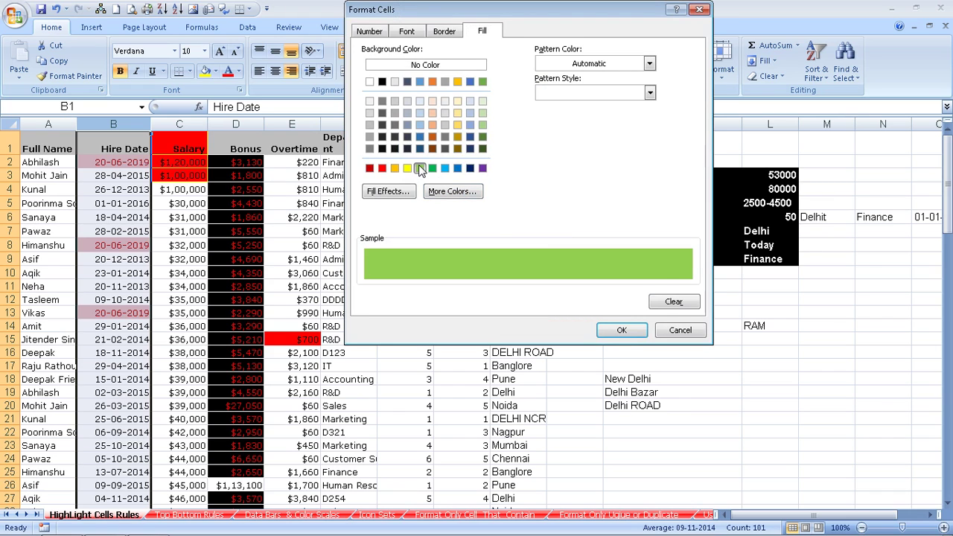
click(609, 329)
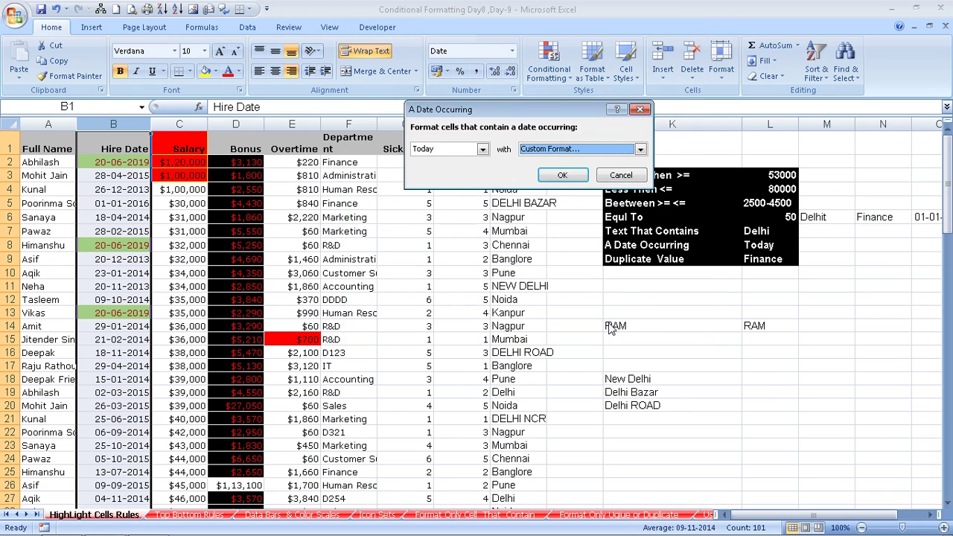
Step: Preview the rule with Tomorrow, In the last 7 days, This week and Next week, then close it
click(483, 149)
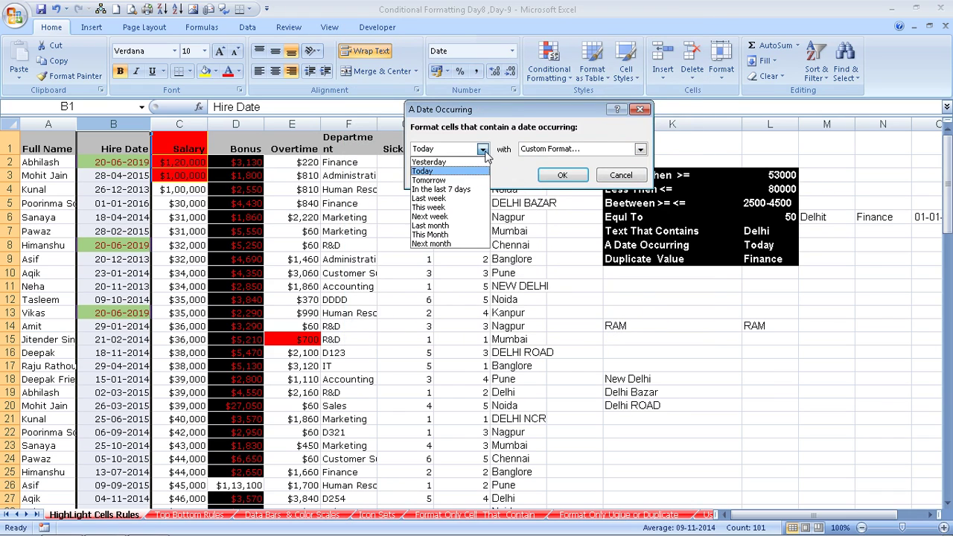
click(461, 182)
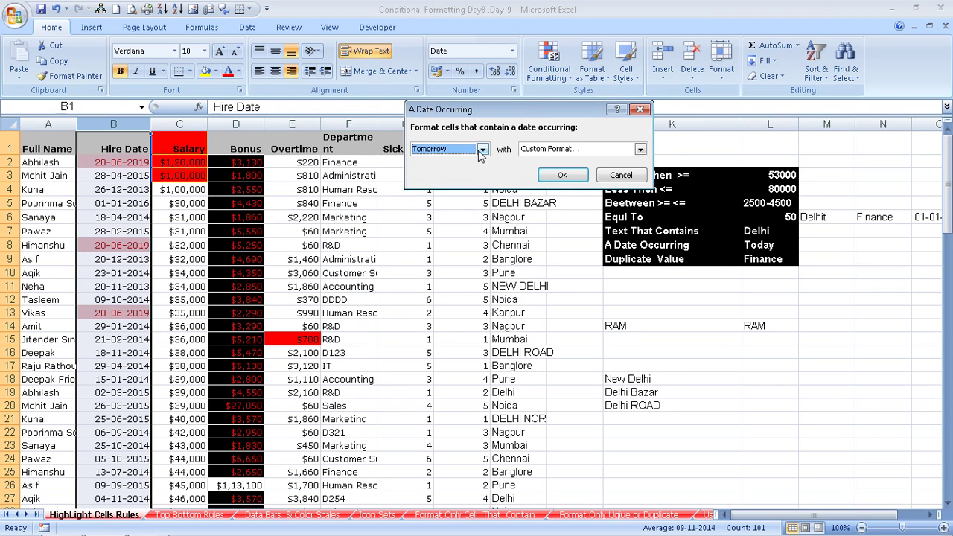
click(482, 149)
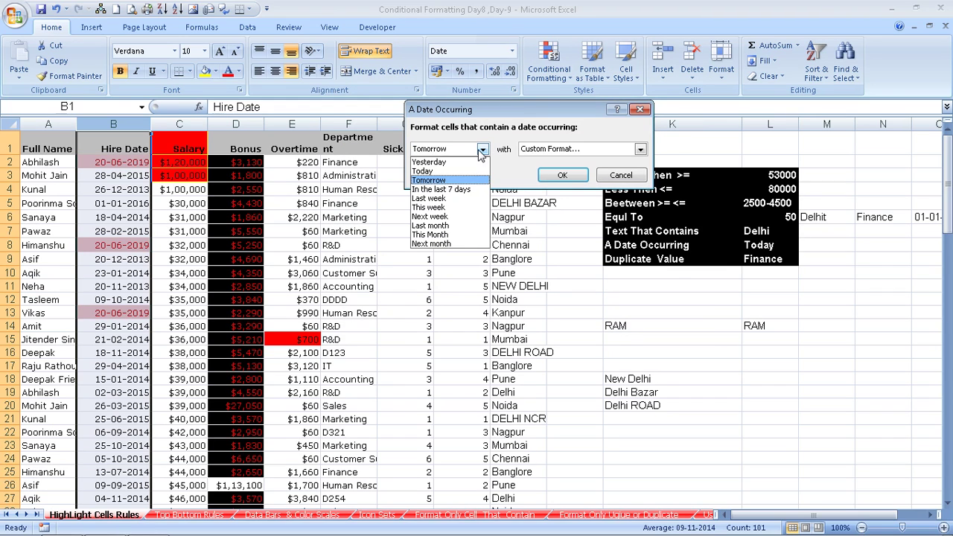
click(469, 190)
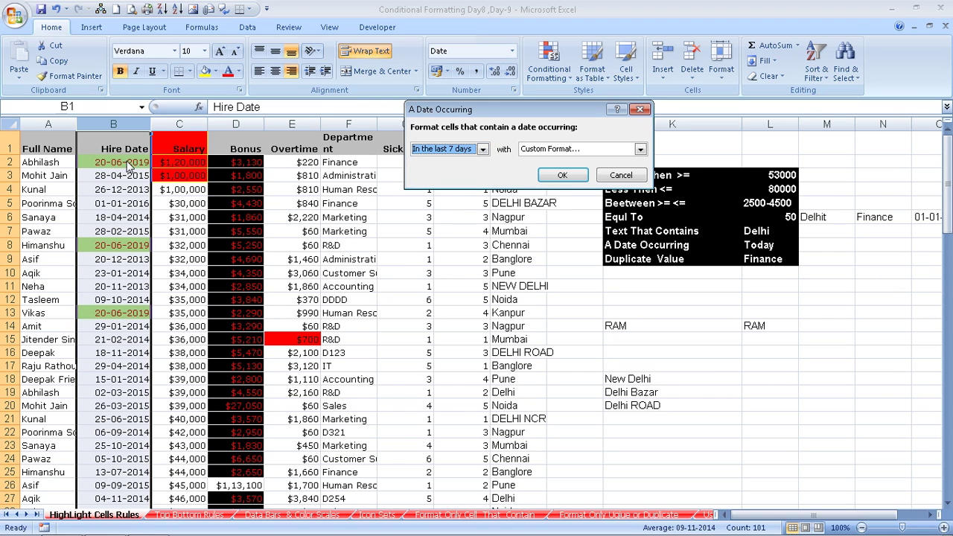
click(447, 150)
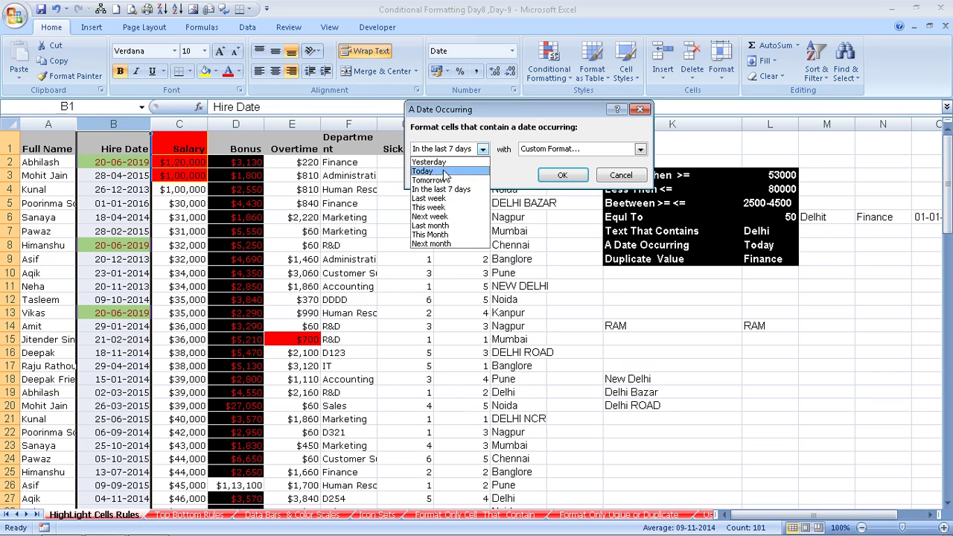
click(449, 208)
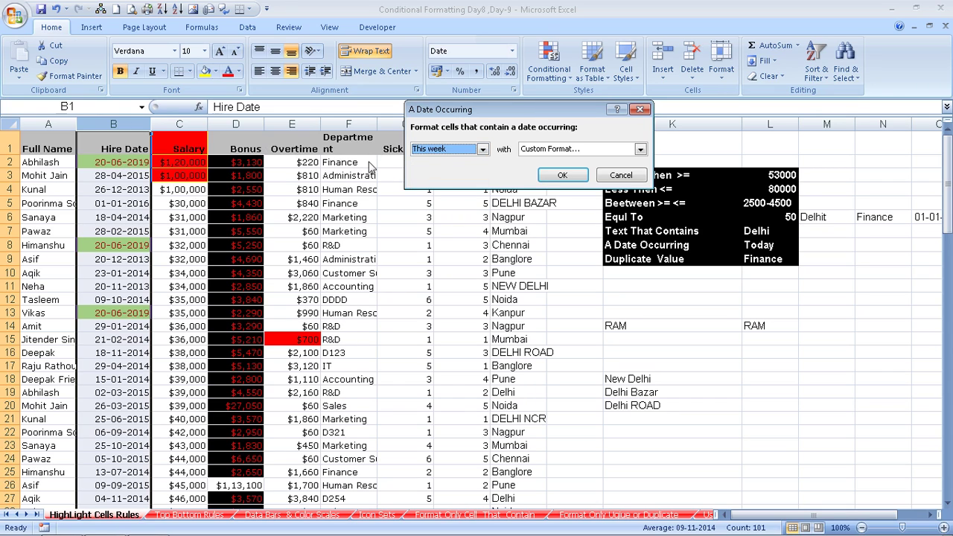
click(436, 150)
click(436, 216)
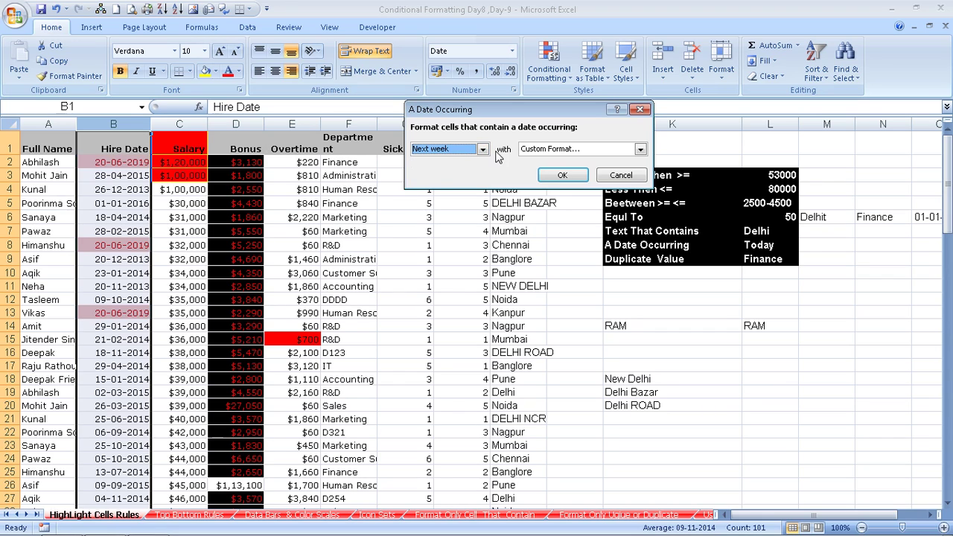
click(558, 177)
Step: Change the hire date in B3 to 21-06-2019
click(121, 175)
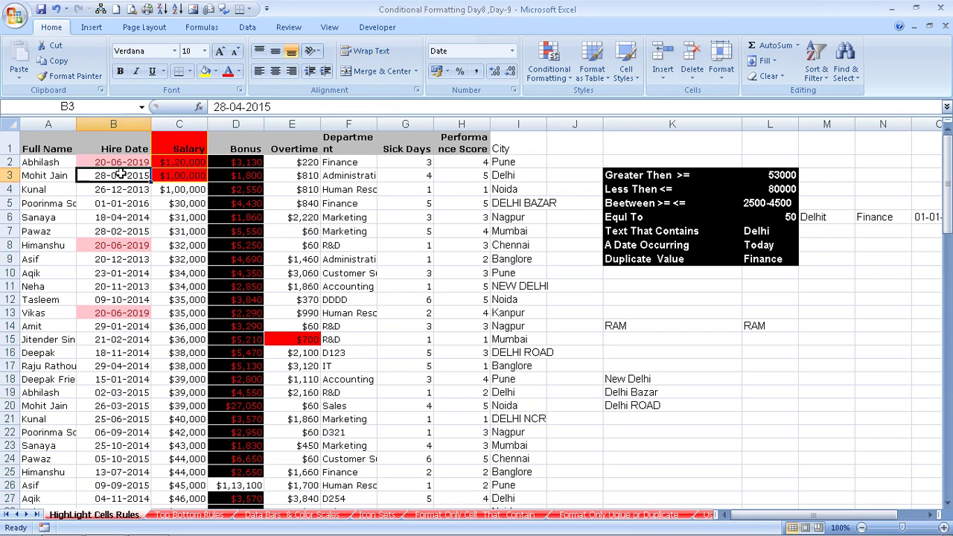
text(21-06-20)
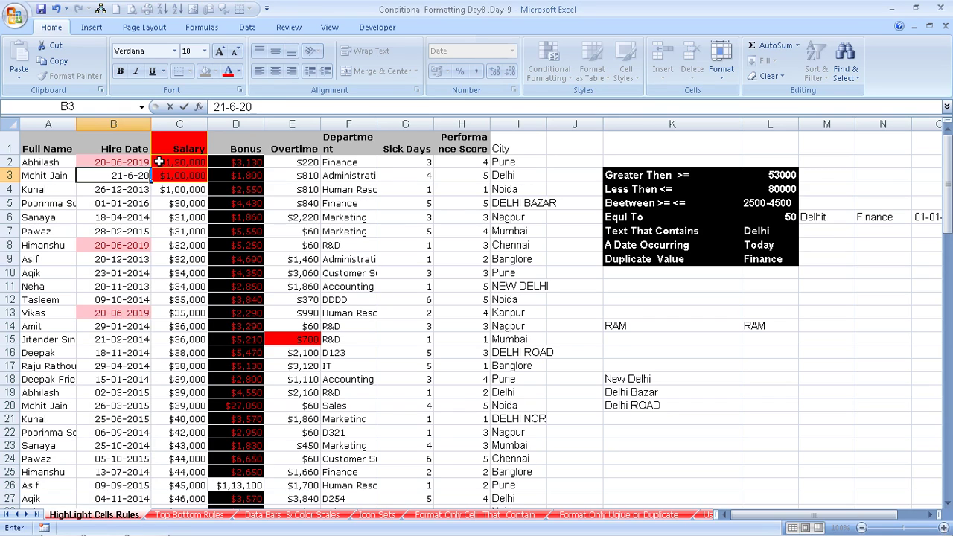
text(19)
key(Return)
Step: Copy B2's formatting down the Hire Date column with Format Painter
key(Up)
key(Up)
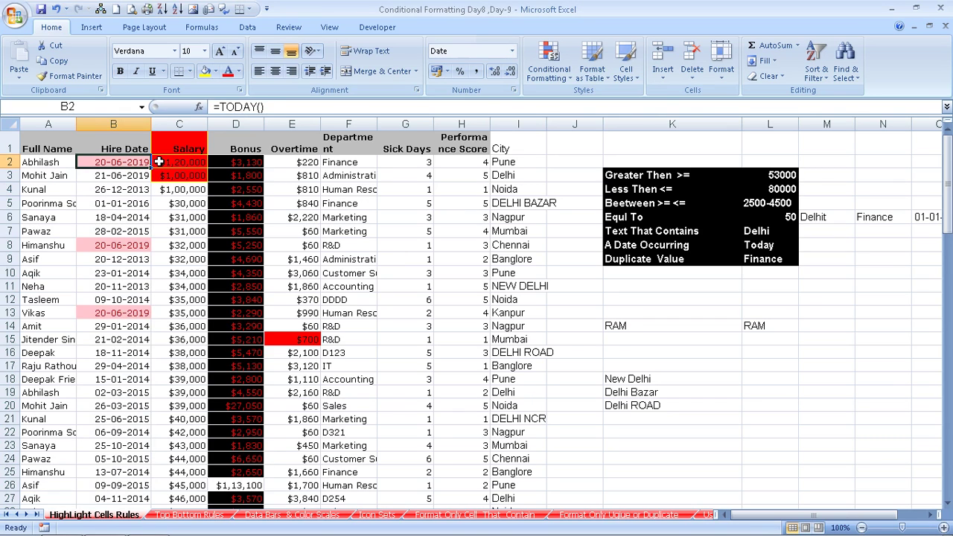
click(71, 75)
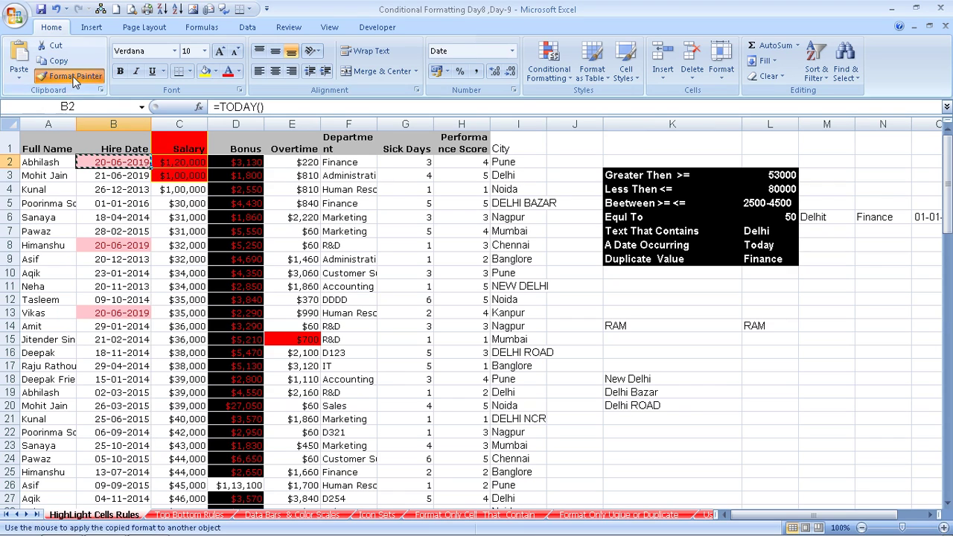
drag(108, 165, 112, 392)
Step: Check today's date on the calendar and change B3 to 24-06-2019
click(130, 176)
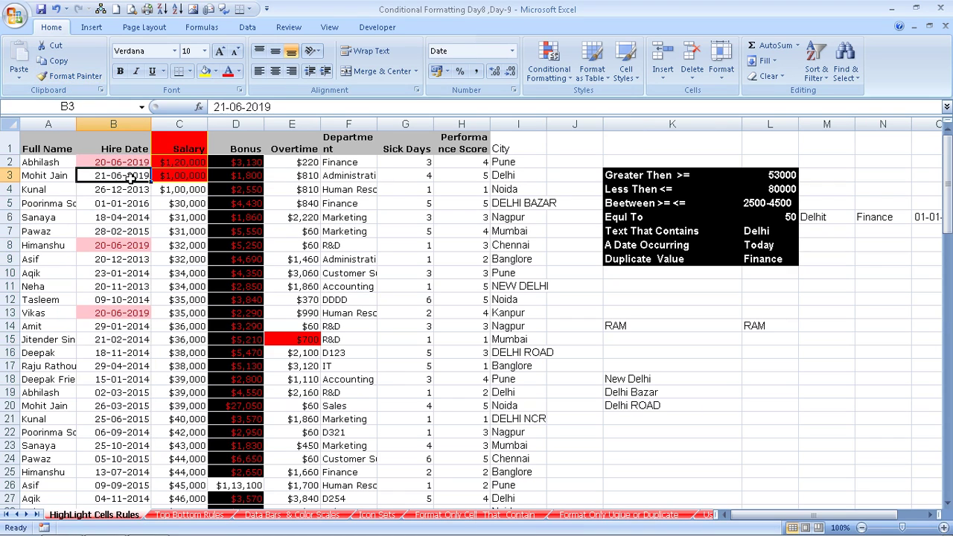
click(917, 529)
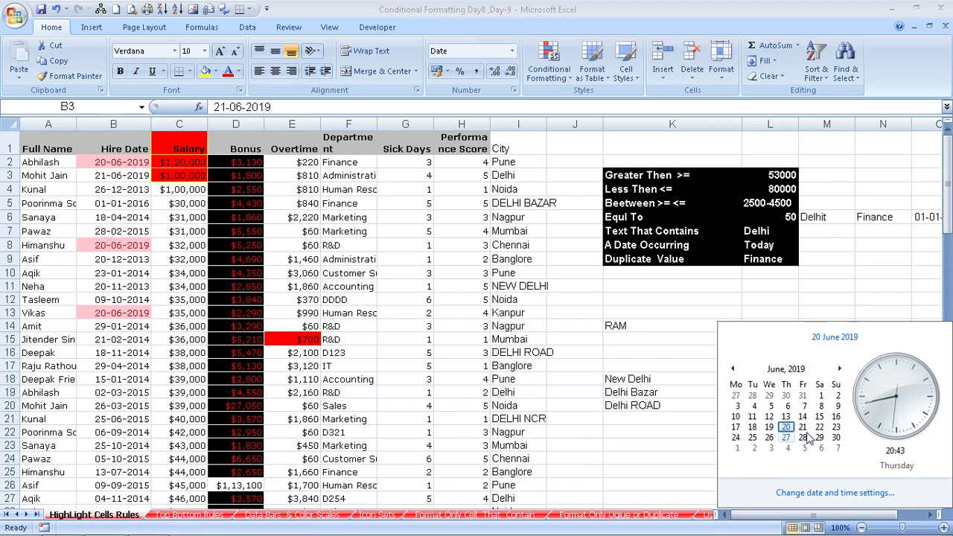
click(127, 175)
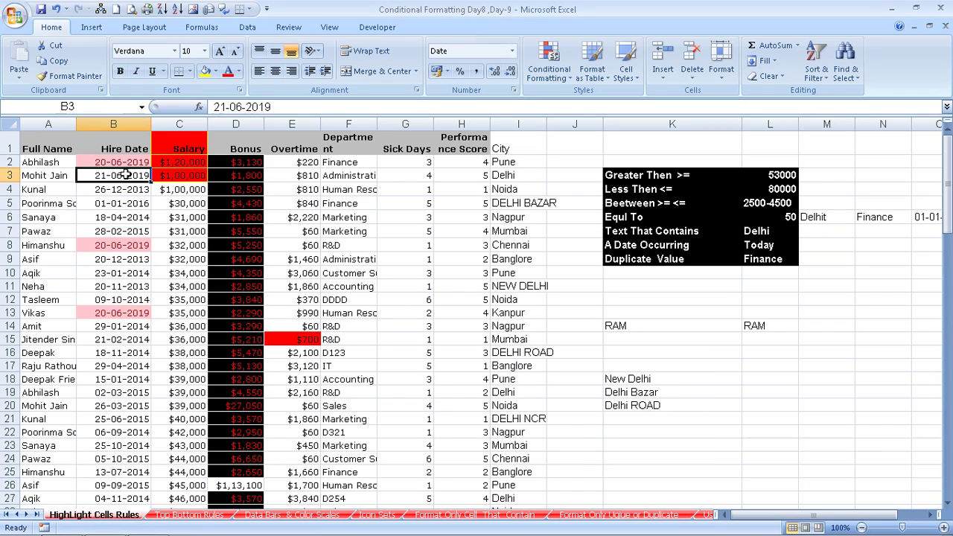
text(24-0)
text(6-2019)
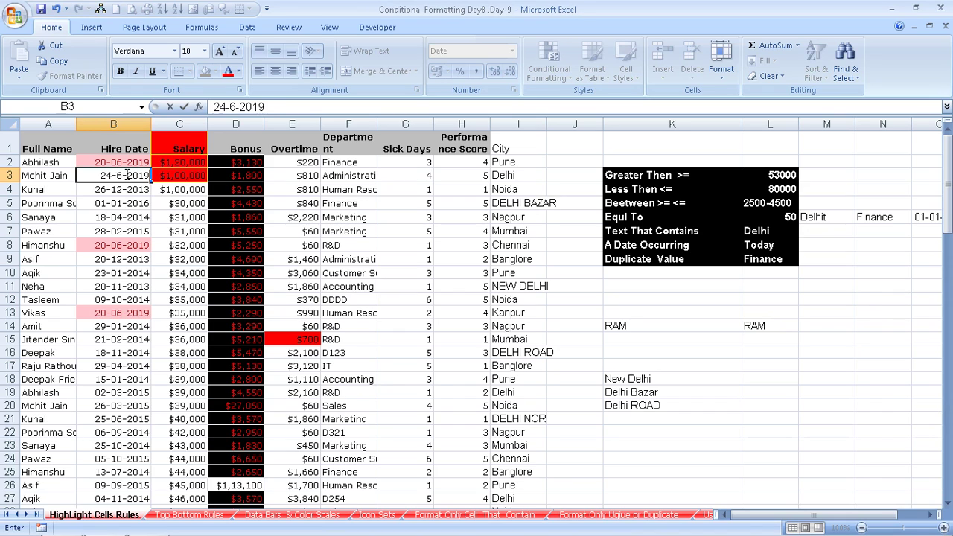
key(Return)
Step: Change the hire date in B4 to 25-06-2019
text(25)
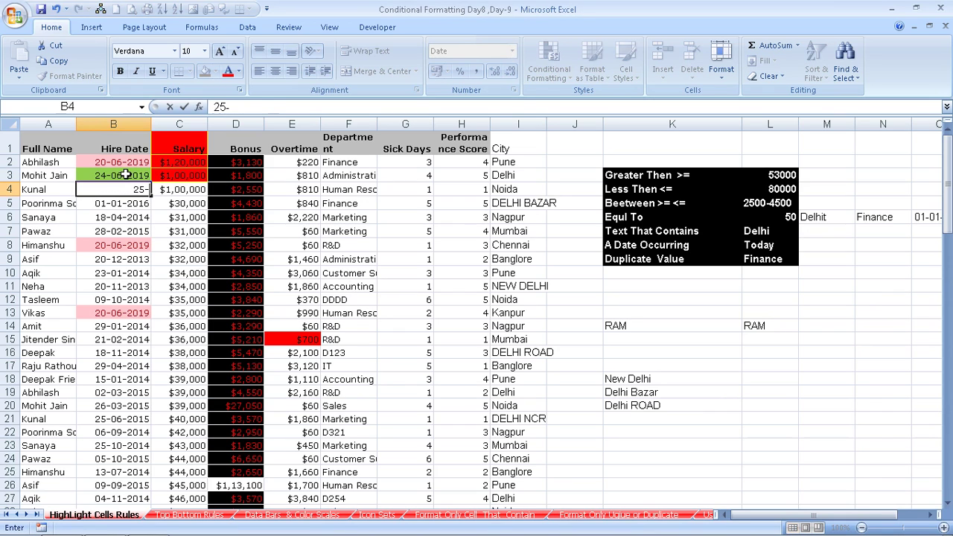
text(-6-0)
key(BackSpace)
text(201)
text(9)
key(Return)
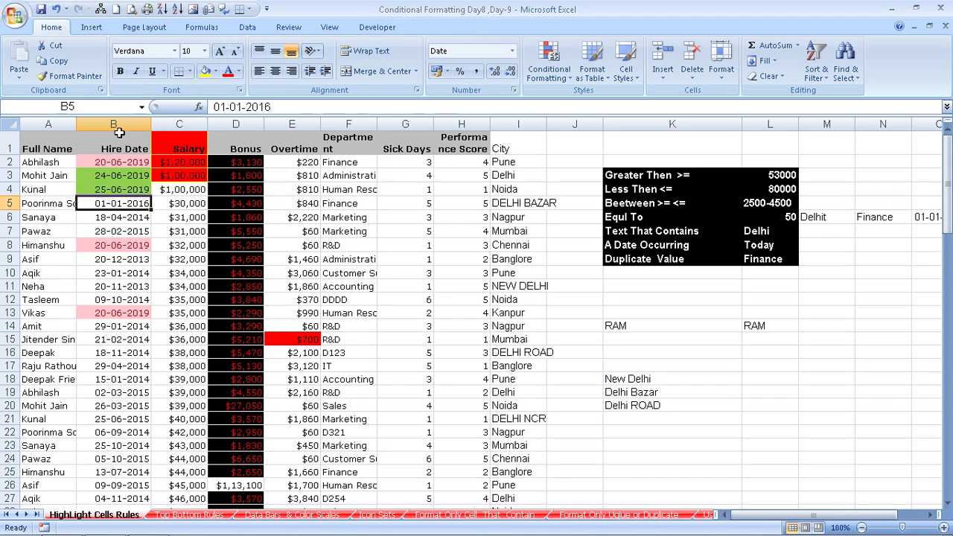
click(119, 131)
click(549, 67)
mouse_move(582, 120)
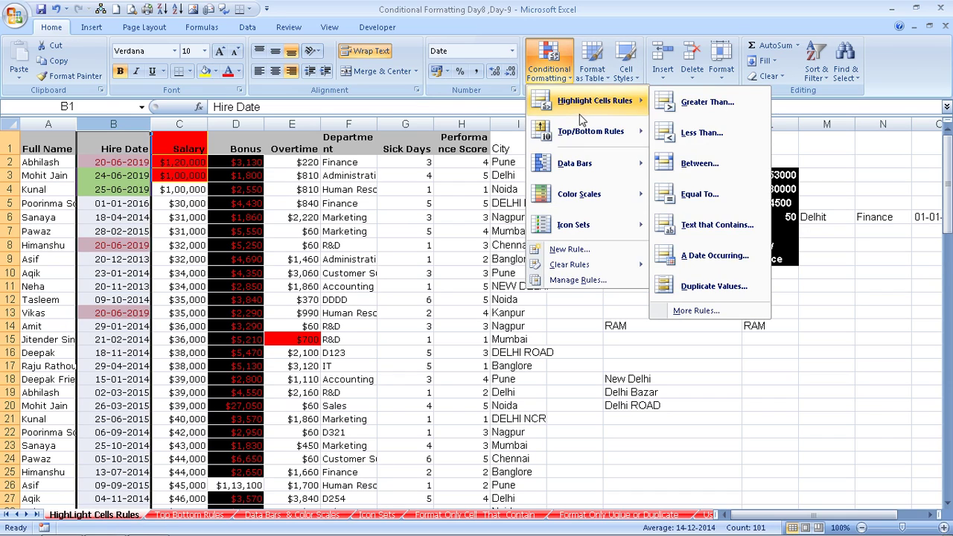
click(713, 256)
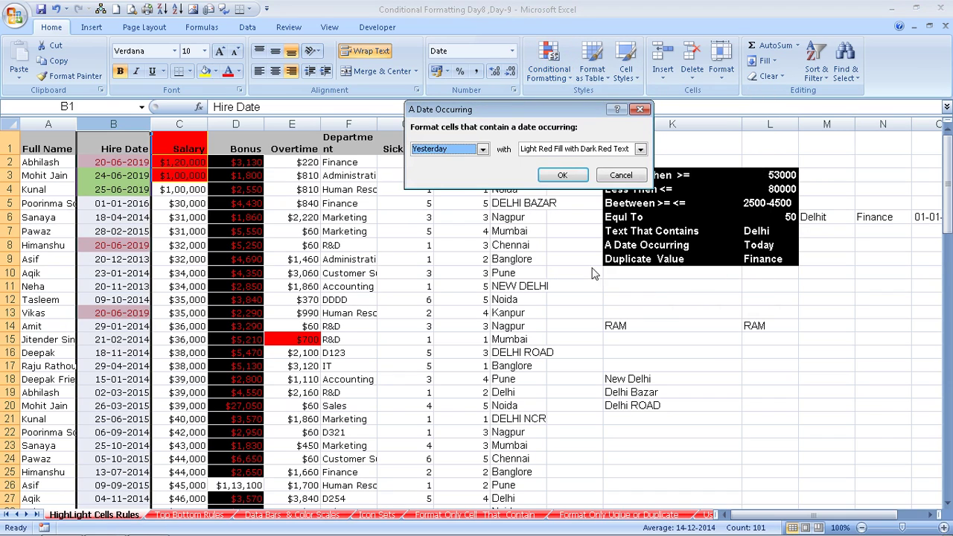
click(443, 155)
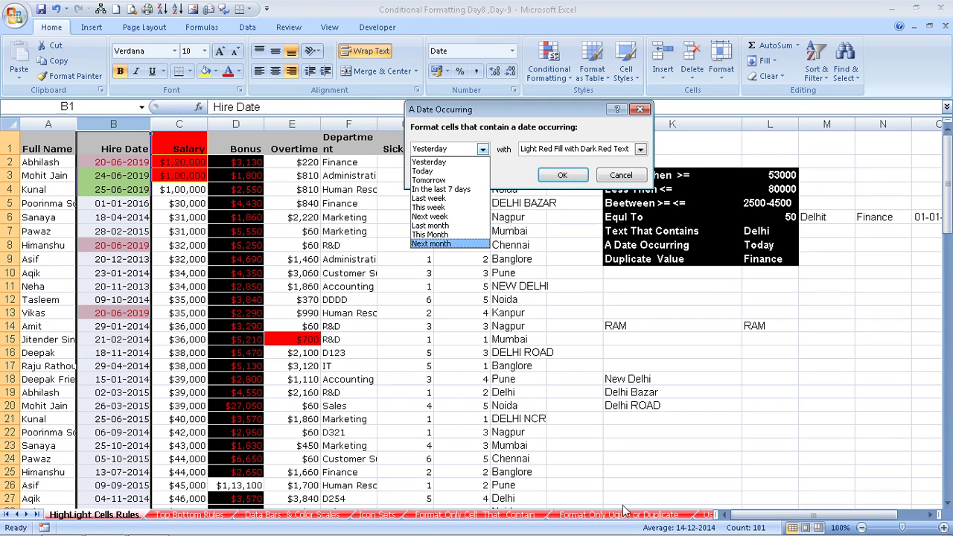
click(711, 519)
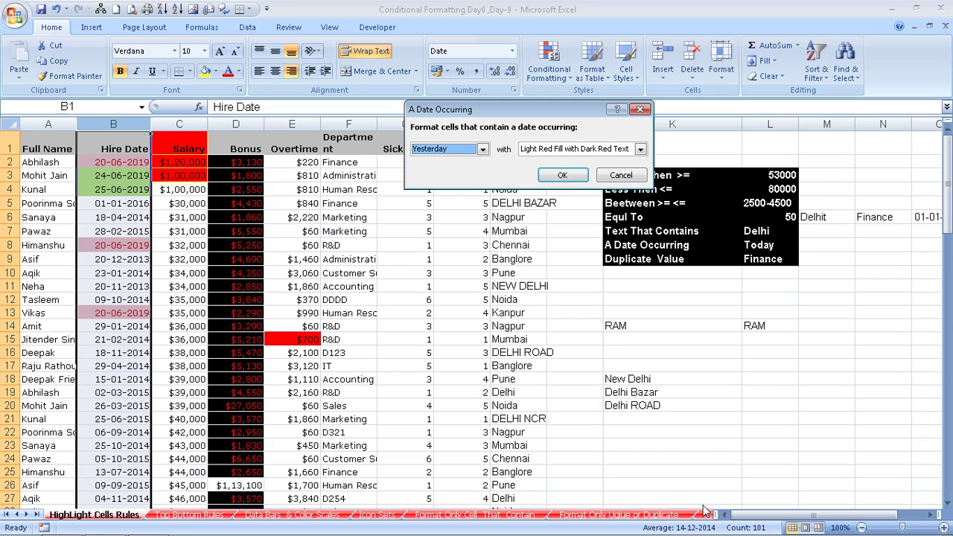
click(640, 110)
click(317, 232)
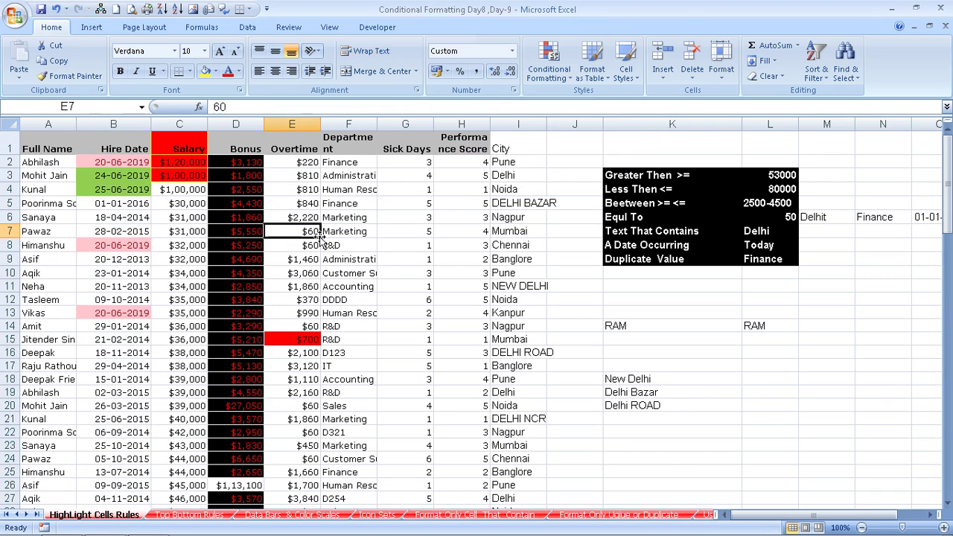
drag(74, 195, 189, 176)
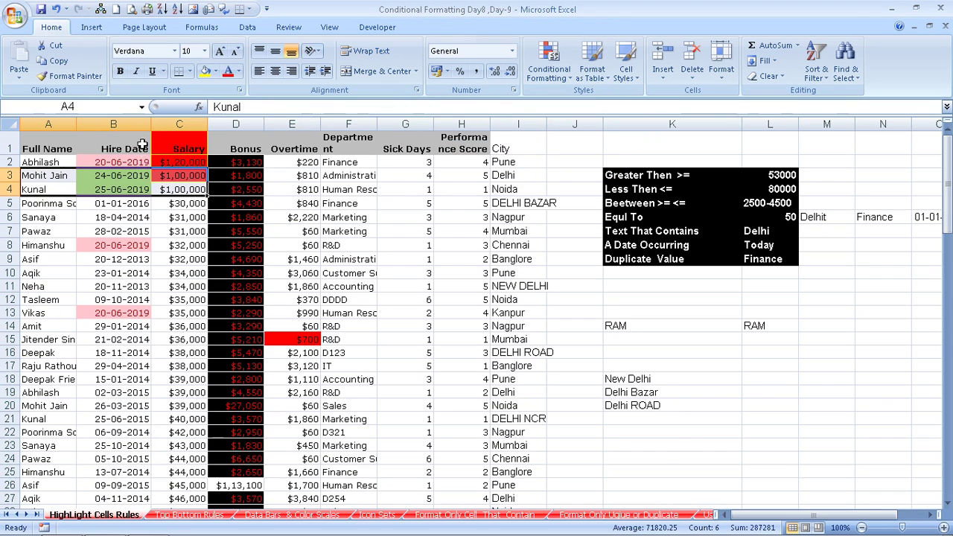
drag(125, 145, 116, 221)
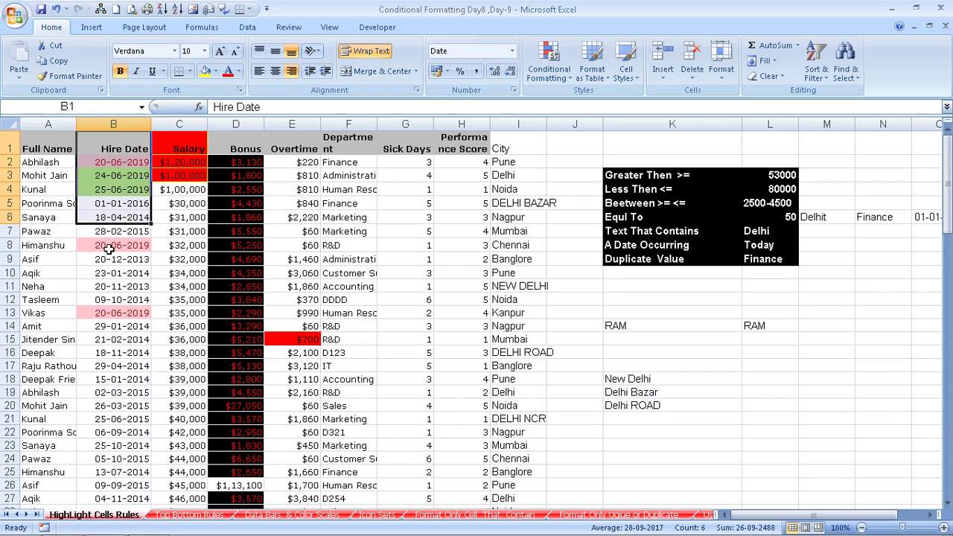
click(52, 232)
click(102, 221)
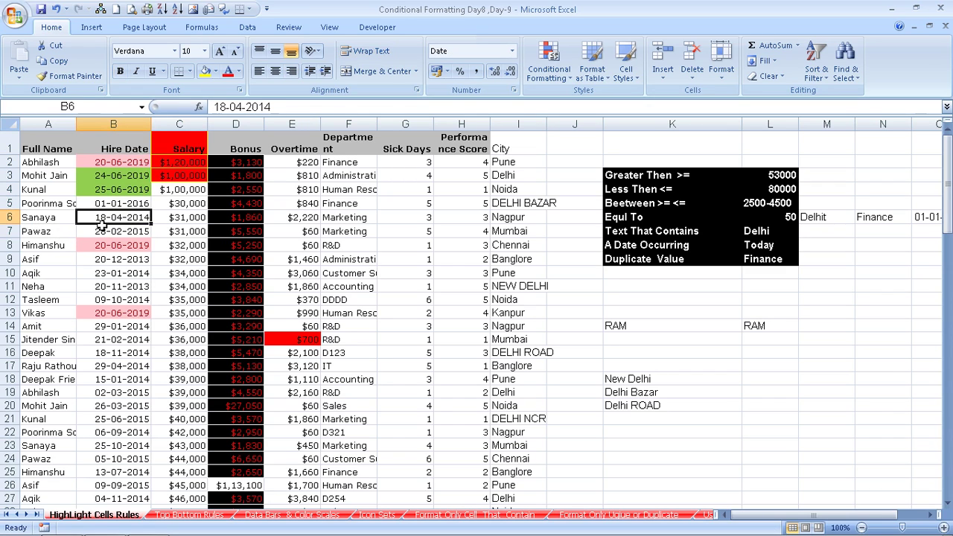
mouse_move(903, 528)
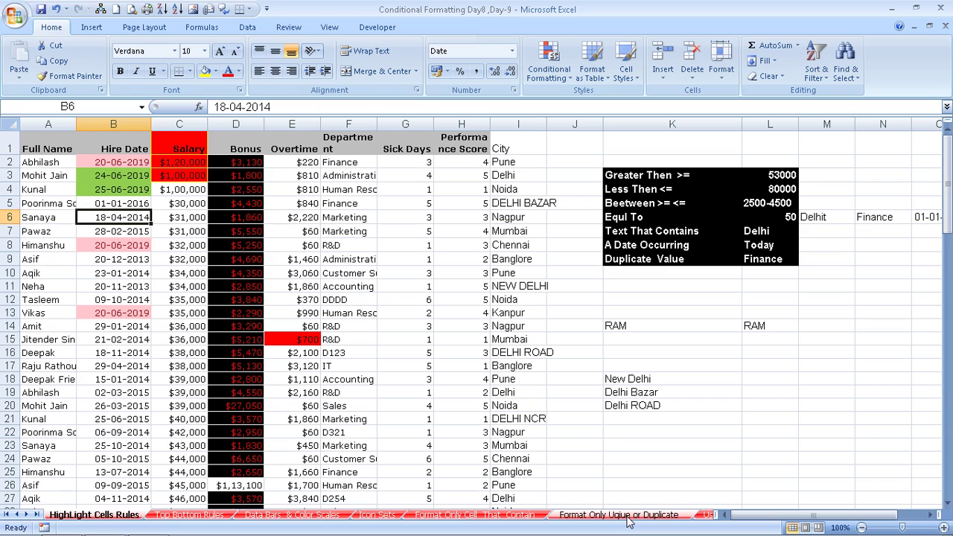
click(350, 406)
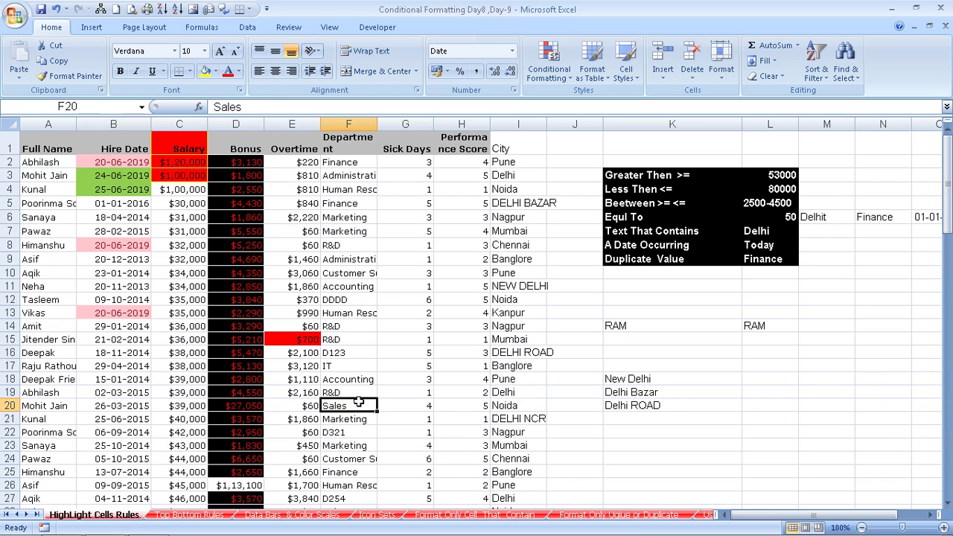
click(67, 123)
click(111, 124)
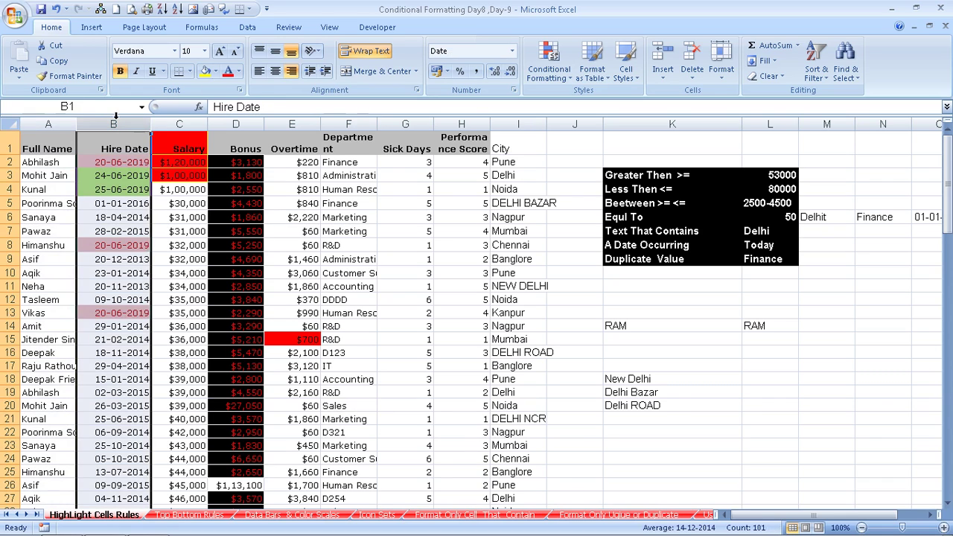
click(549, 64)
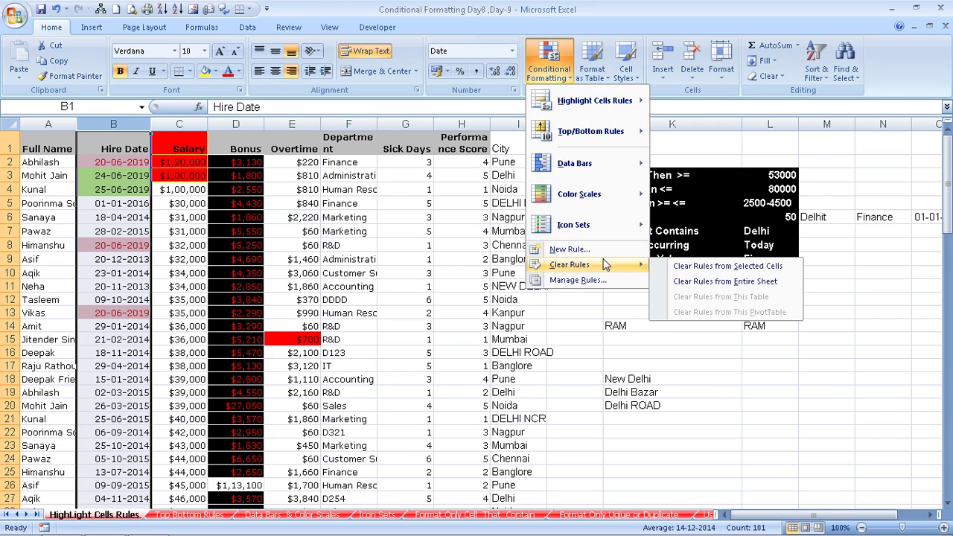
click(622, 345)
click(148, 161)
click(549, 64)
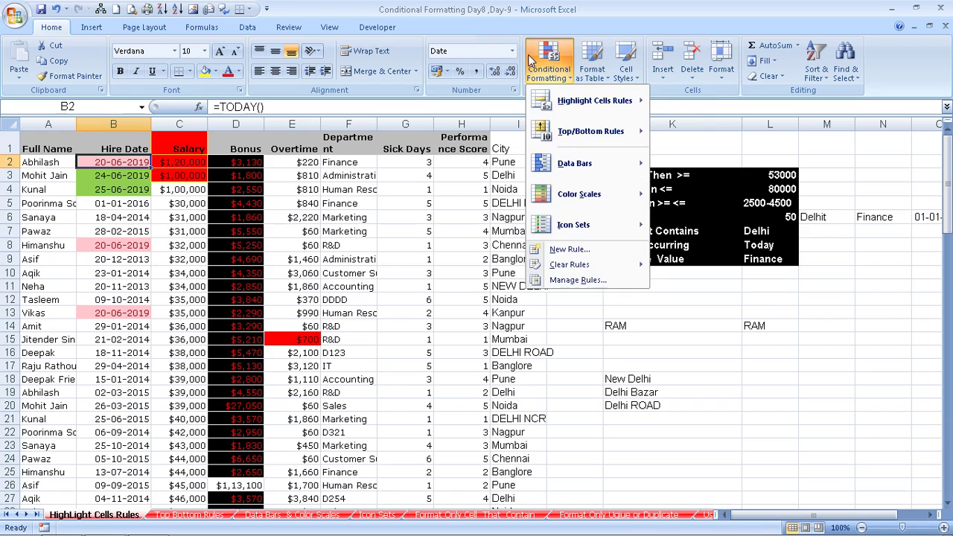
mouse_move(593, 100)
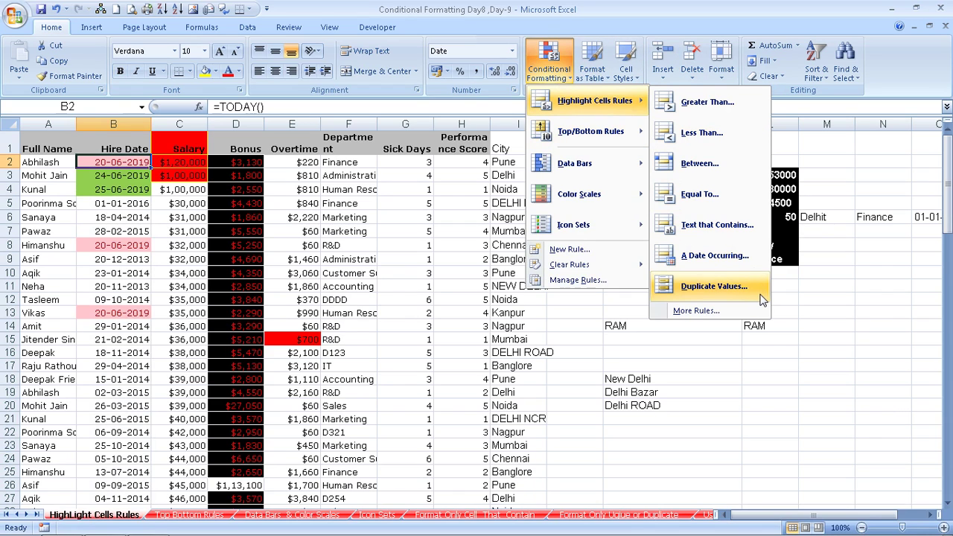
key(Escape)
key(Escape)
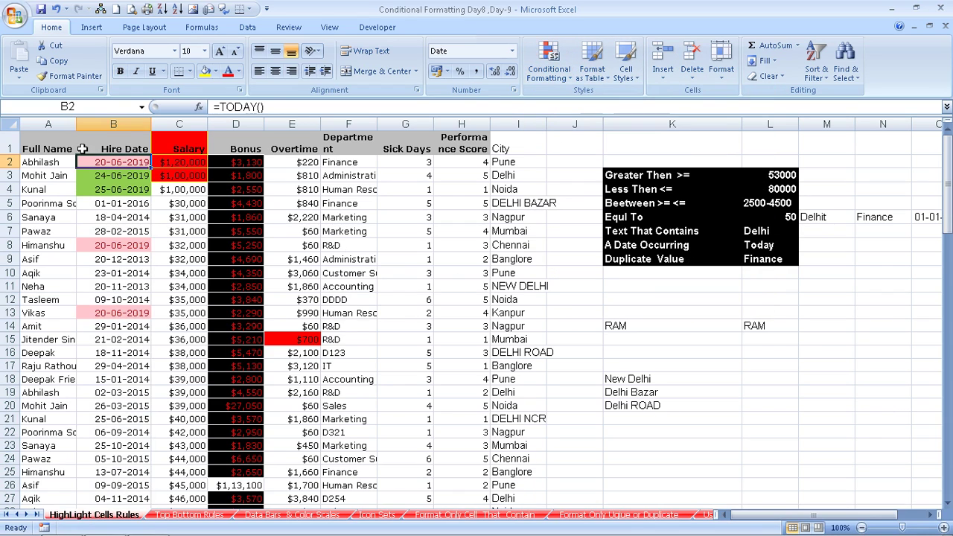
Step: Add a Duplicate Values rule with a custom light blue fill to the Full Name column (A)
click(36, 122)
click(549, 64)
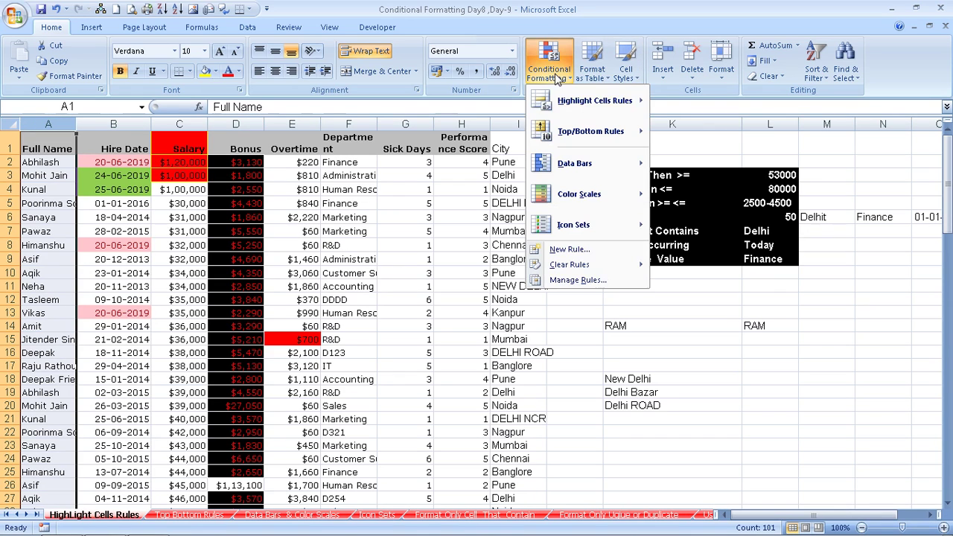
mouse_move(594, 101)
click(730, 289)
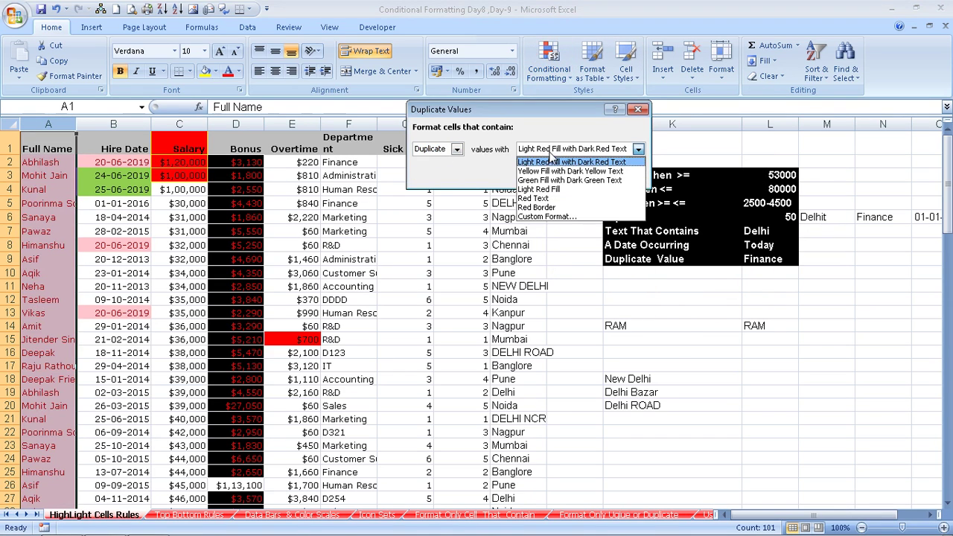
click(551, 149)
click(551, 217)
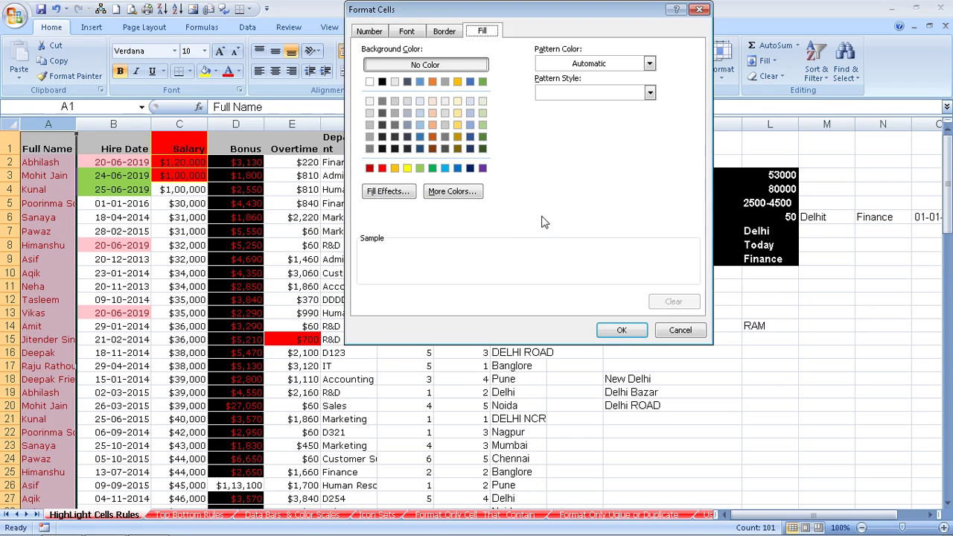
click(444, 167)
click(622, 331)
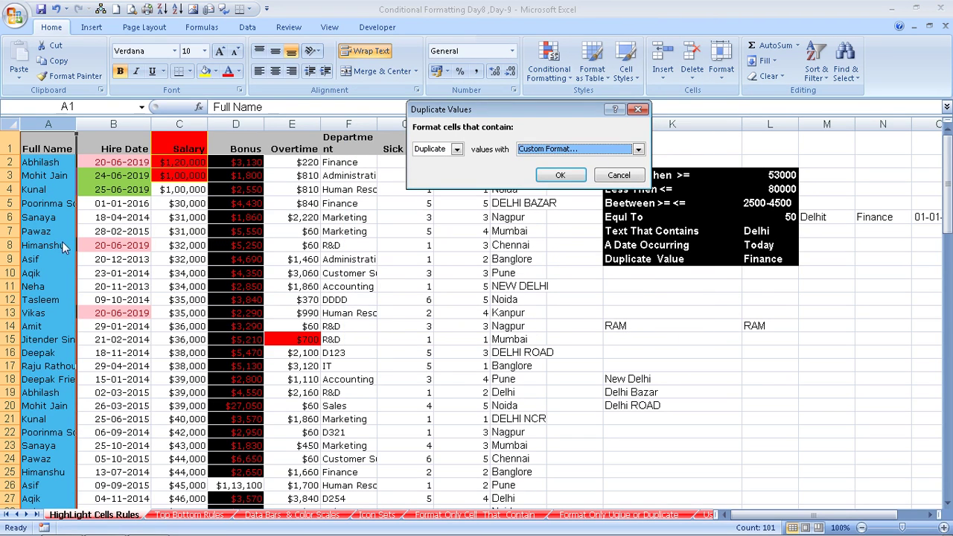
click(565, 171)
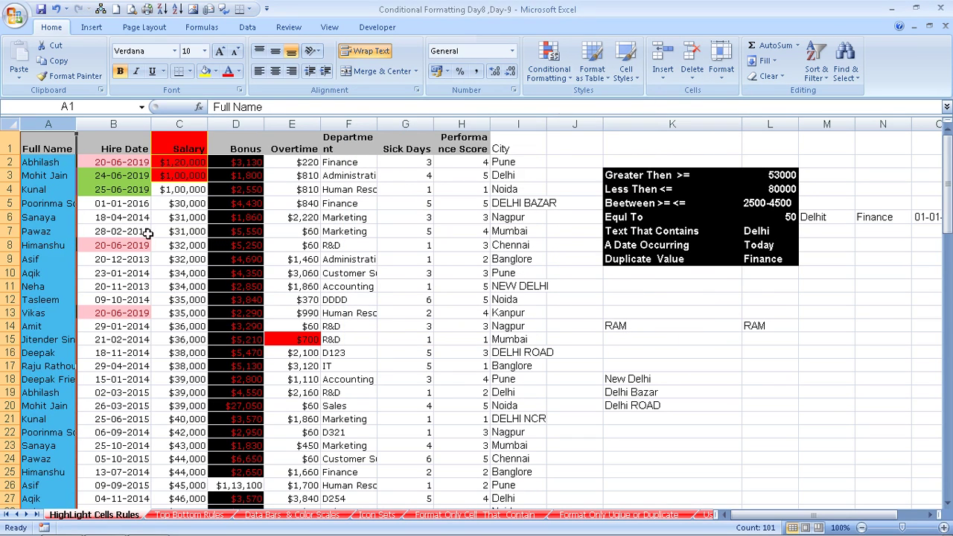
double_click(61, 234)
text(N)
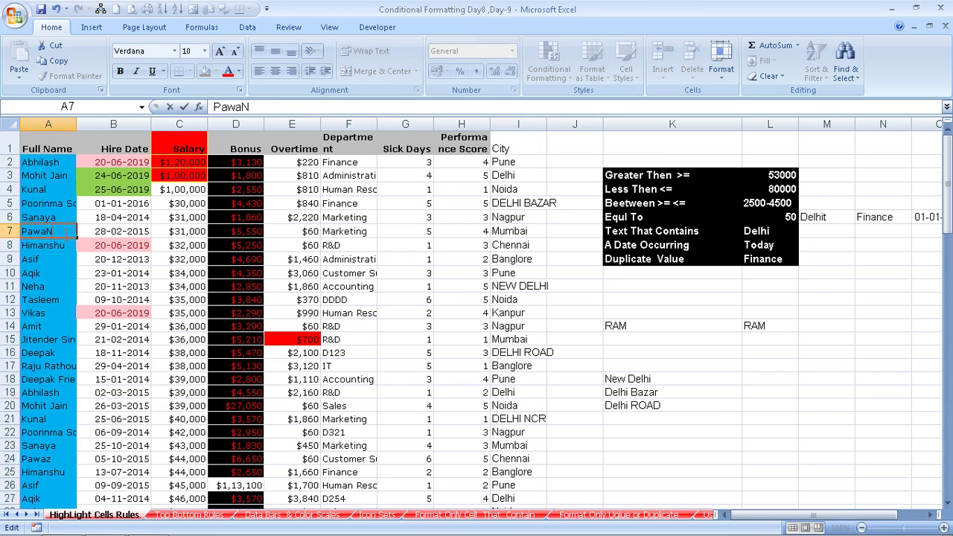
Step: Edit the names in A7 and A12, appending 1 to A12, so they are no longer duplicates
key(Return)
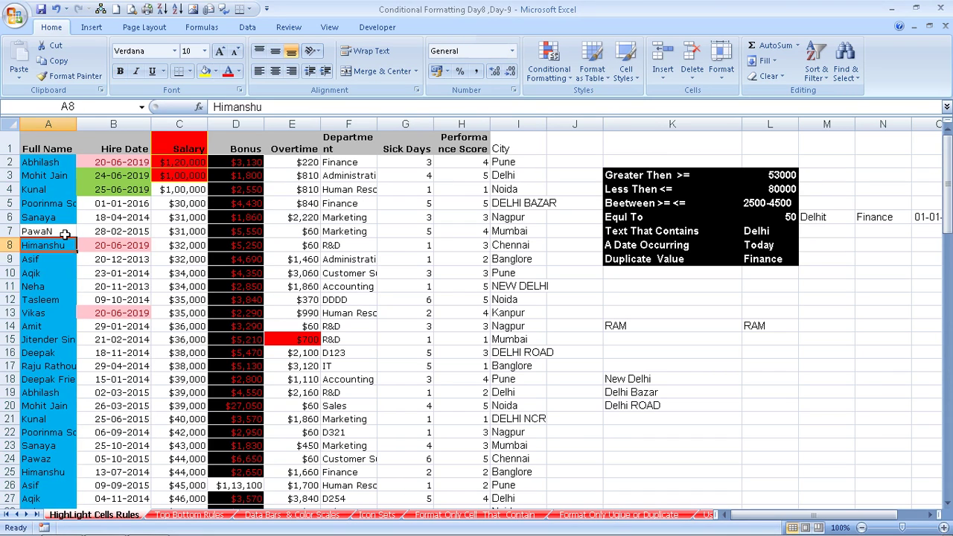
key(Down)
key(Down)
key(Down)
key(Down)
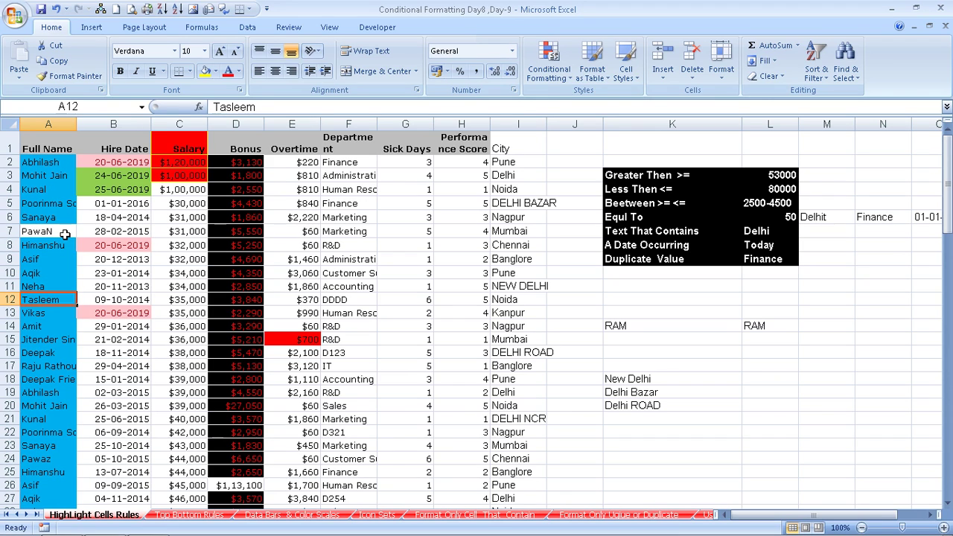
key(F2)
text(1)
key(Return)
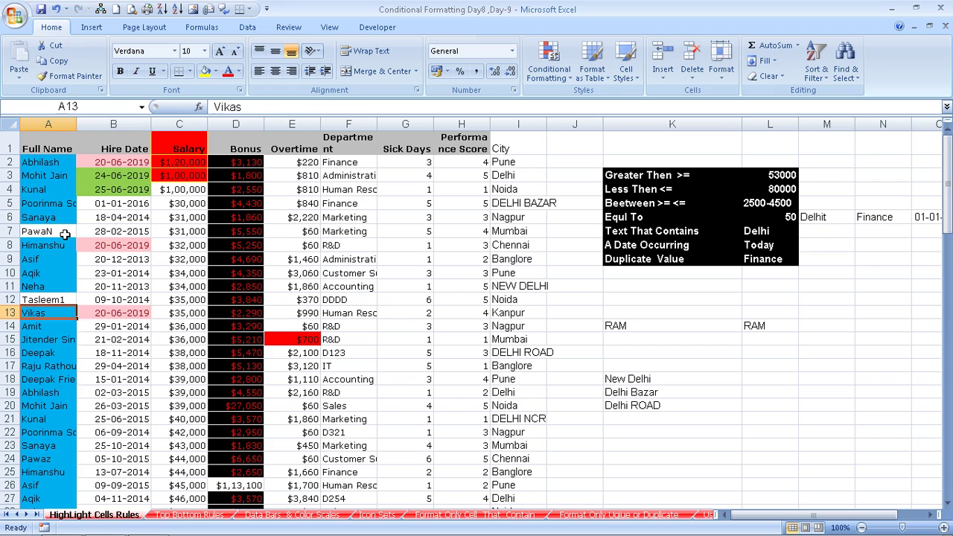
right_click(66, 234)
key(Escape)
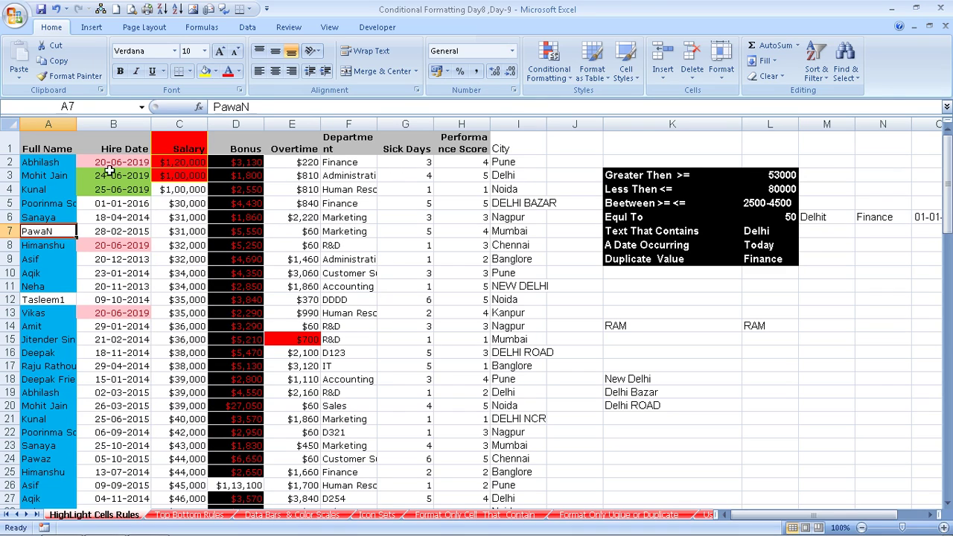
Step: Select hire dates B2:B15 and overtime rows 2-9, then switch to the Top Bottom Rules sheet
drag(110, 164, 96, 339)
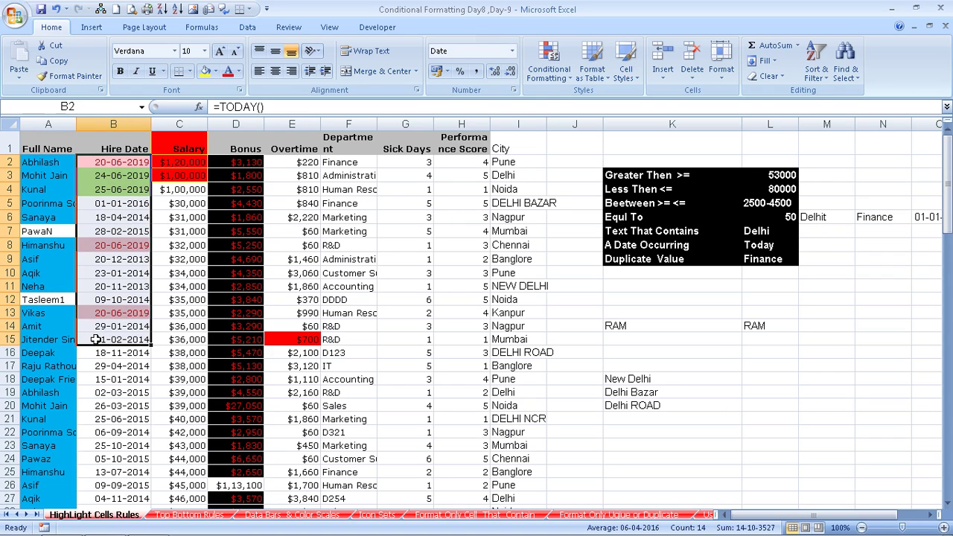
drag(313, 162, 302, 266)
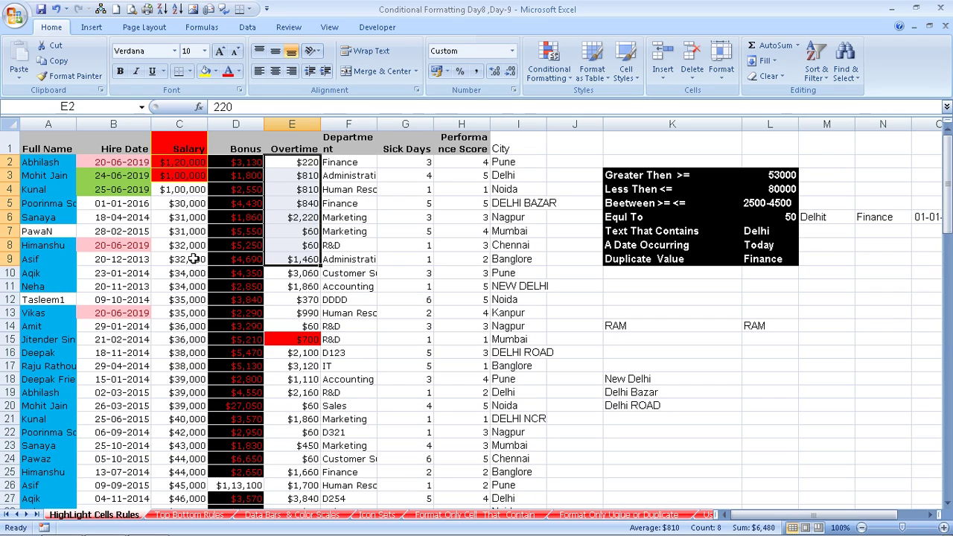
click(192, 516)
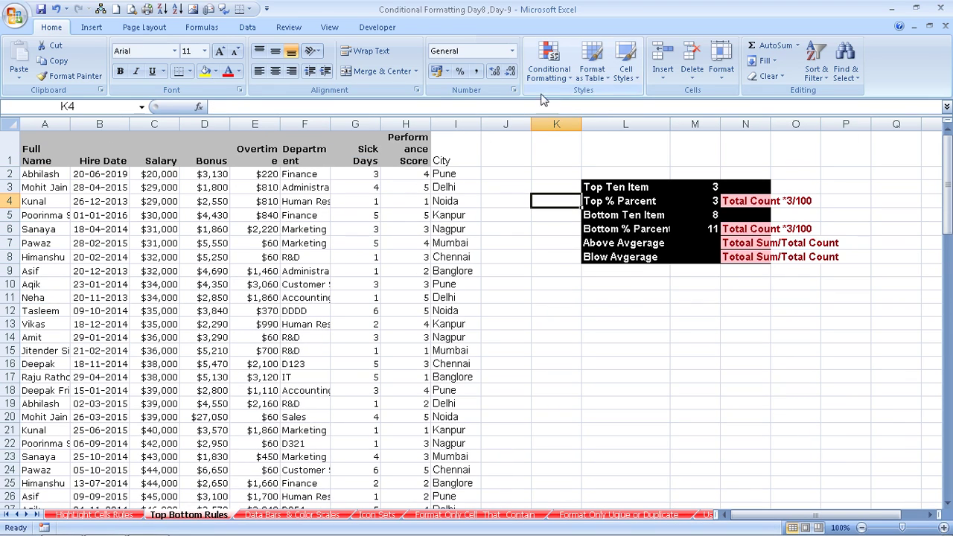
Step: Select the whole Salary column C
click(549, 72)
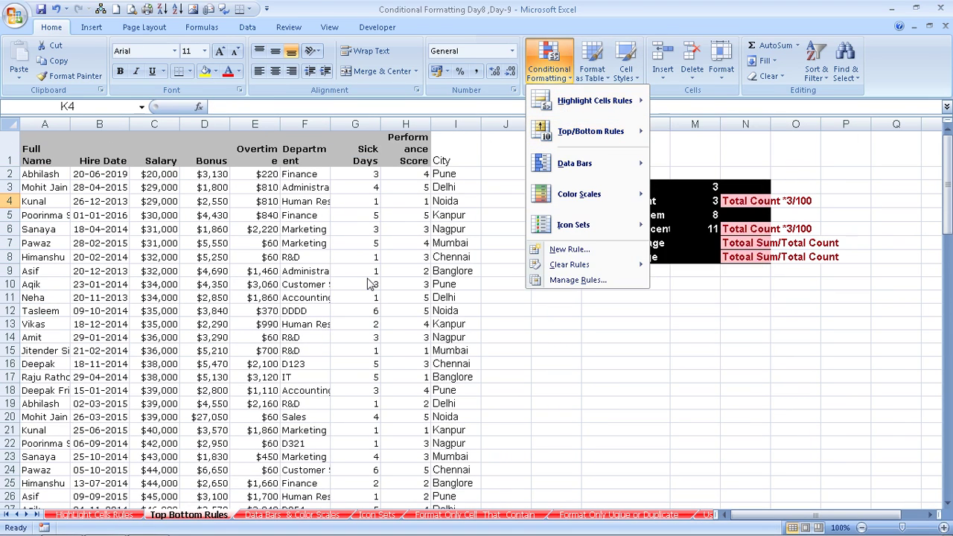
click(296, 261)
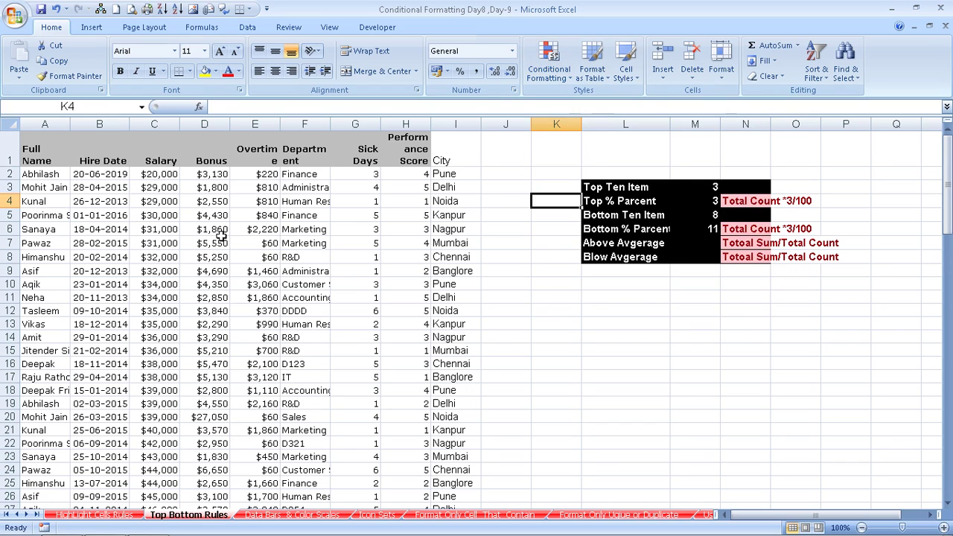
click(169, 118)
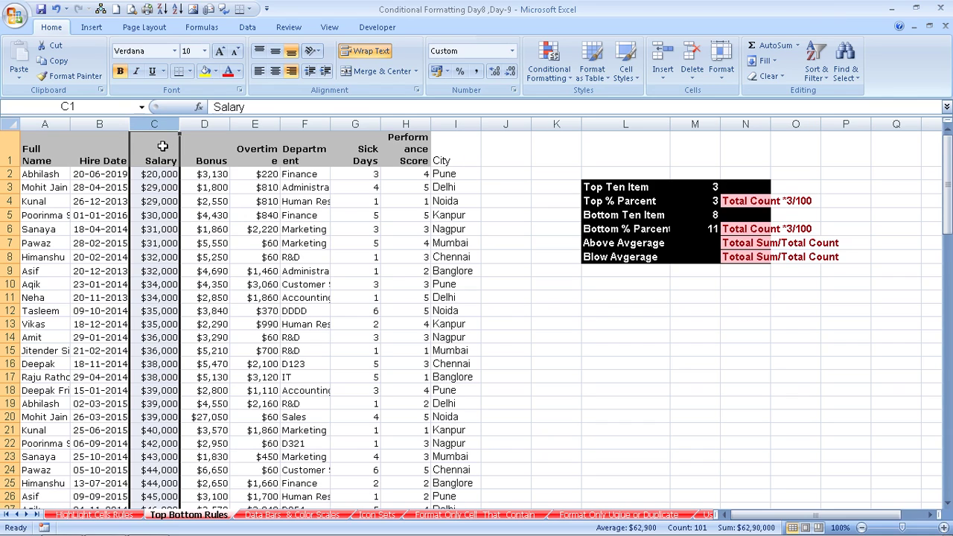
Step: Add a Top 10 Items rule to the salaries with a custom light blue fill
click(549, 67)
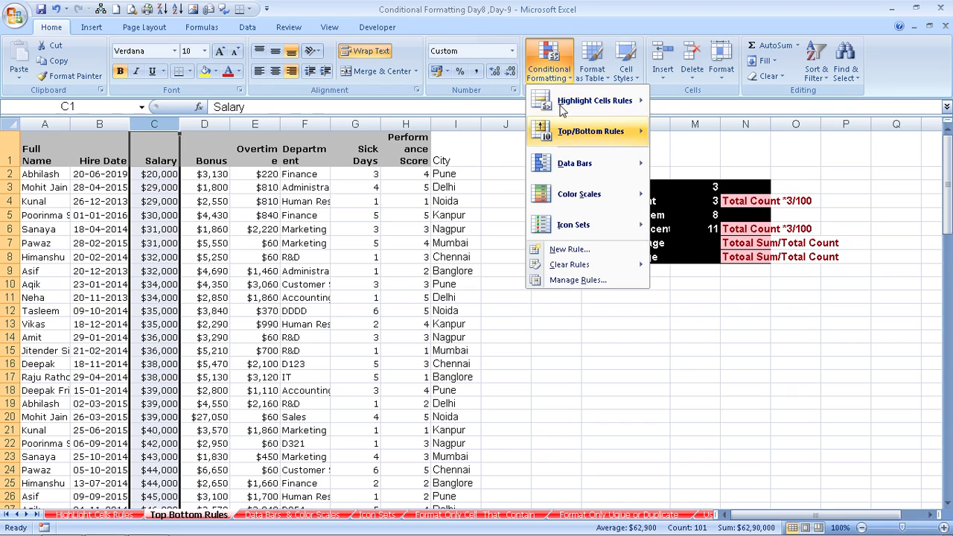
mouse_move(596, 132)
click(701, 132)
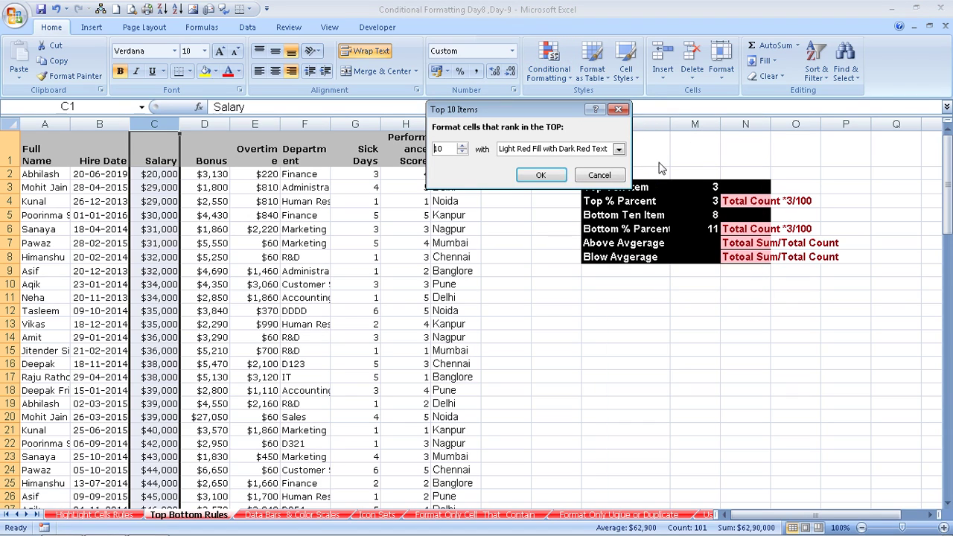
click(551, 149)
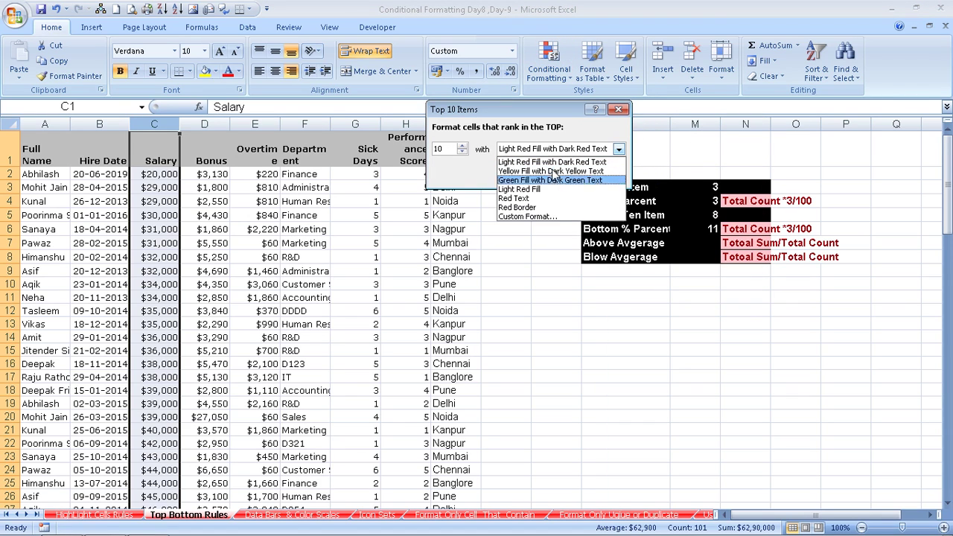
click(553, 217)
click(445, 168)
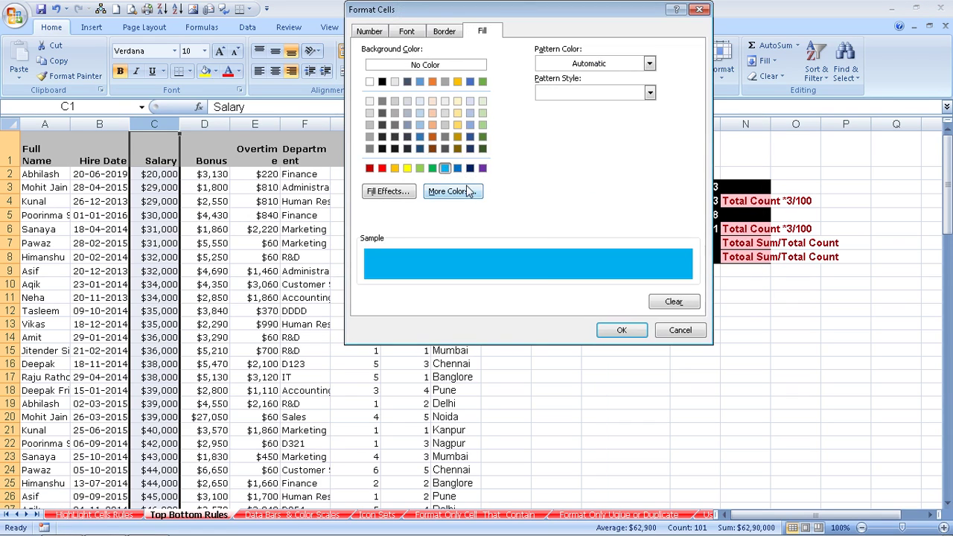
click(605, 333)
click(544, 179)
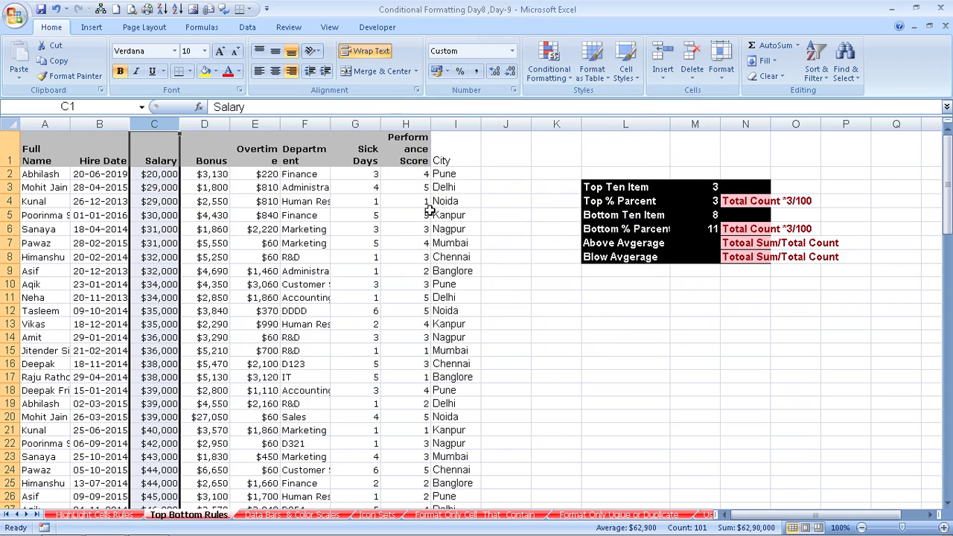
scroll(237, 231, down, 7)
scroll(225, 240, down, 9)
scroll(226, 241, down, 9)
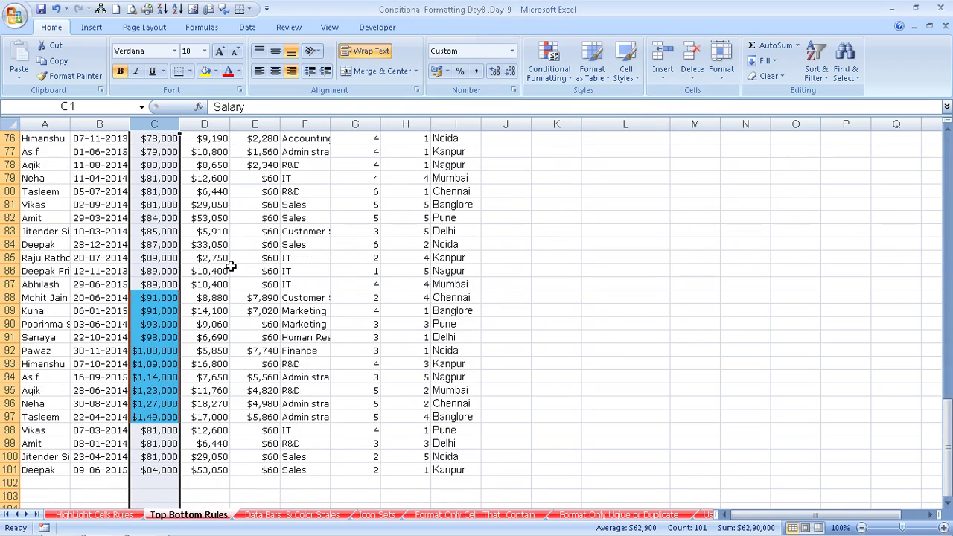
Step: Change the salary in C98 to 15,00,000
click(143, 432)
key(F2)
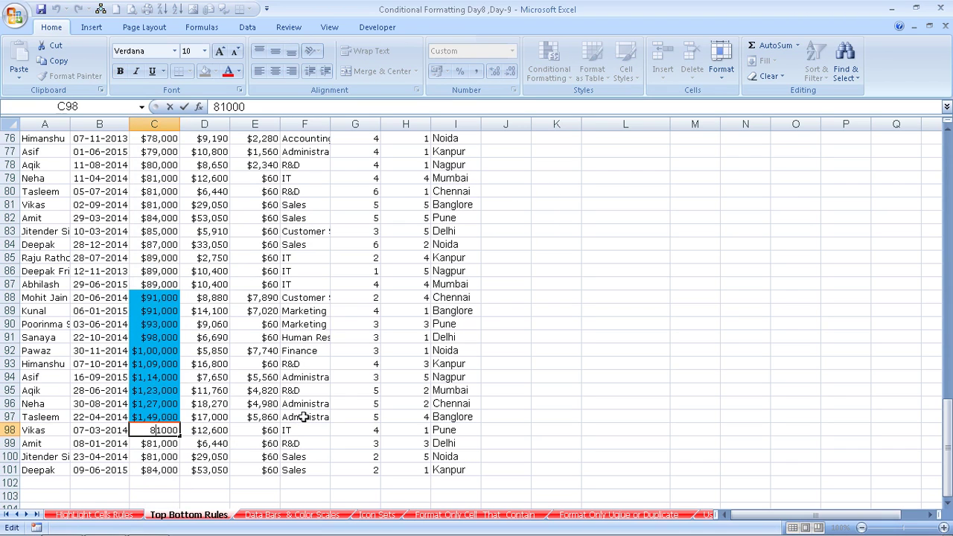
key(BackSpace)
key(BackSpace)
text(15,00)
key(Return)
drag(178, 297, 192, 434)
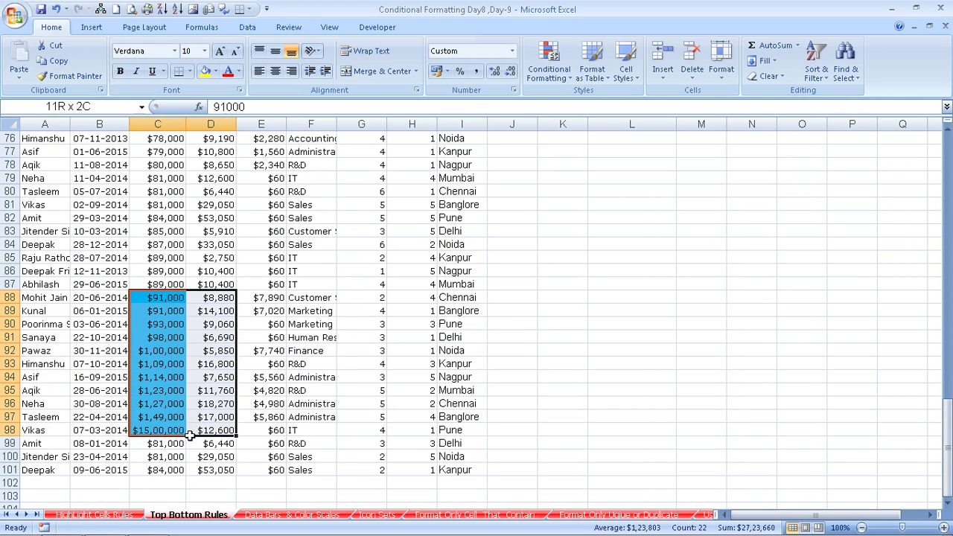
Step: Fill the 15,00,000 salary down into C99 and C100, then return to the top
click(168, 445)
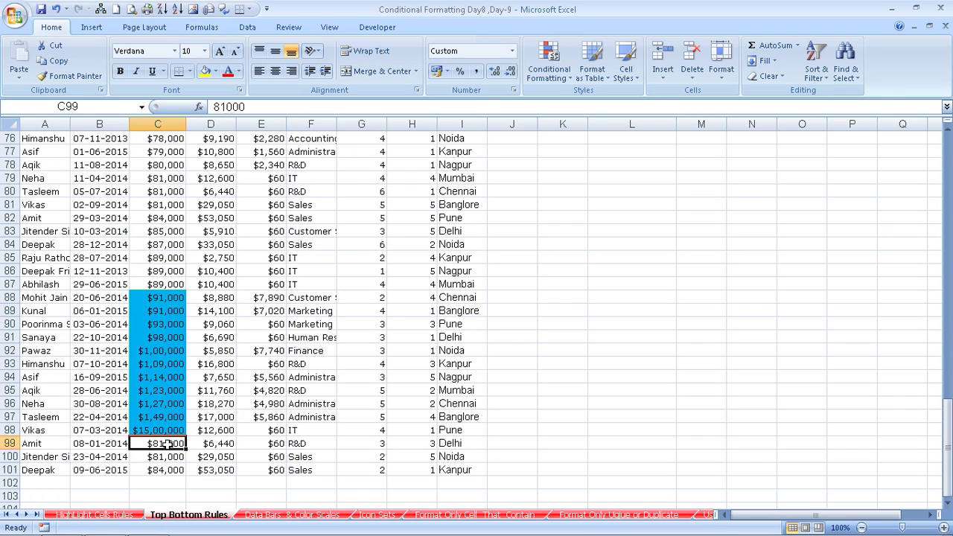
key(ctrl+d)
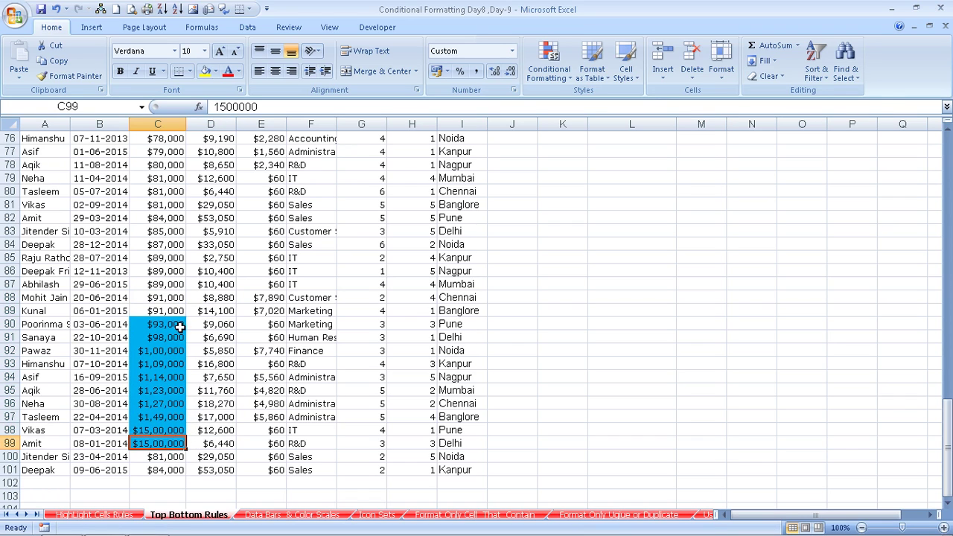
click(161, 458)
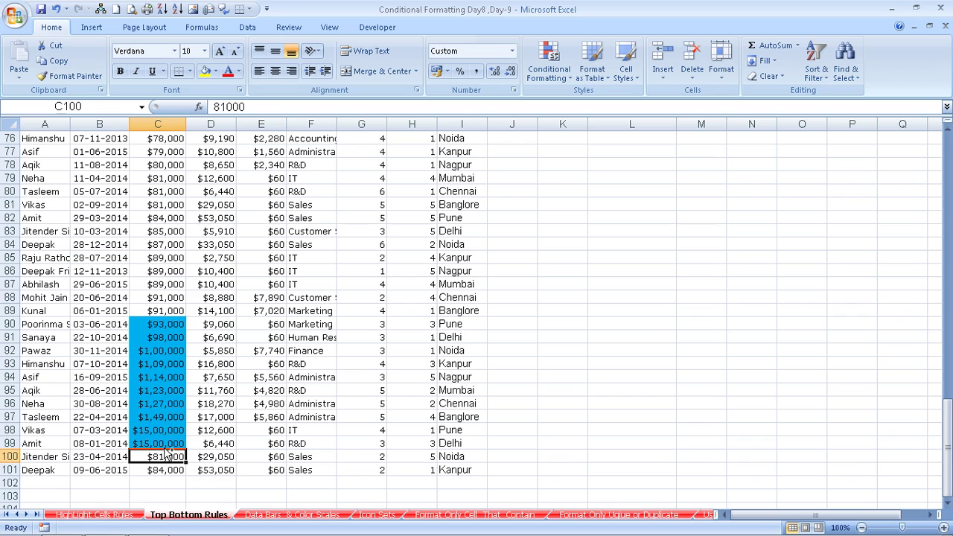
key(ctrl+d)
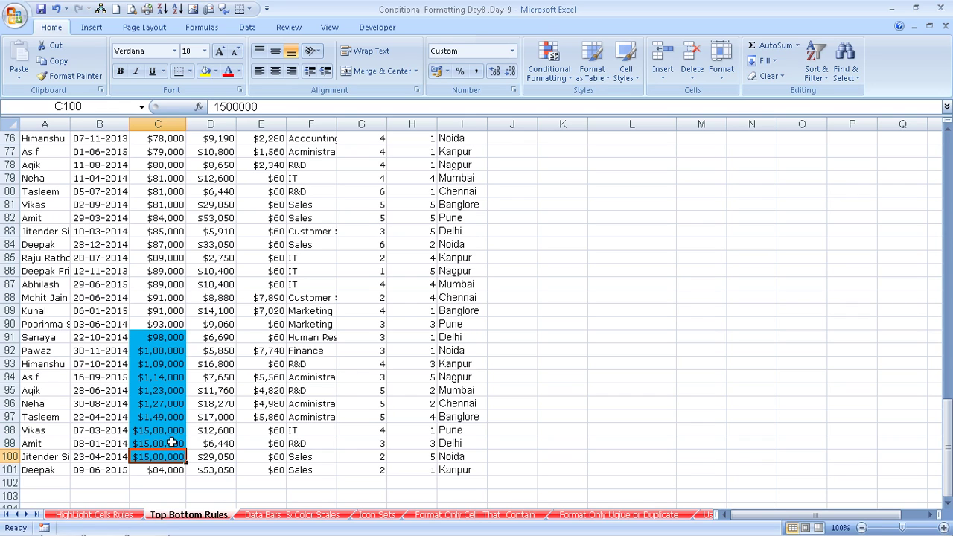
mouse_move(175, 343)
mouse_down()
mouse_move(165, 479)
mouse_move(172, 454)
mouse_up()
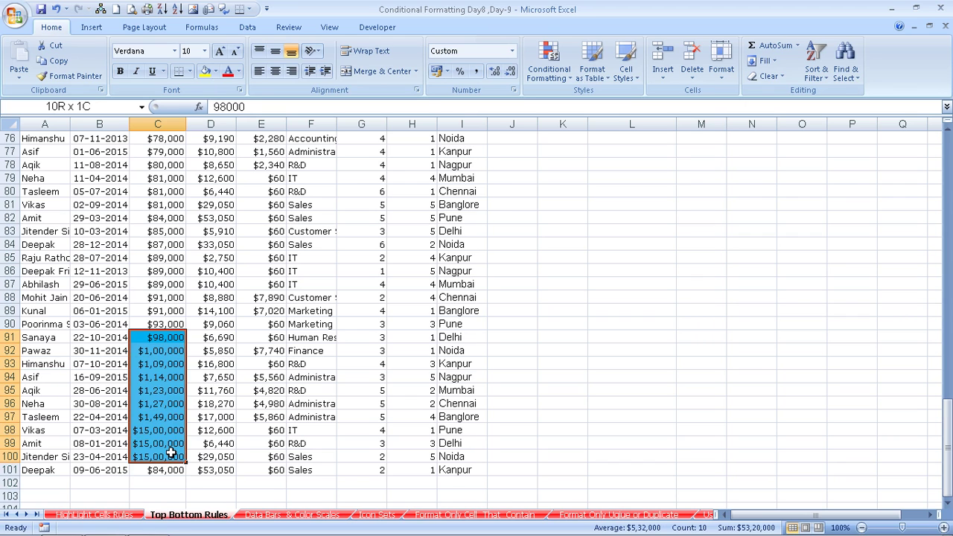
click(179, 364)
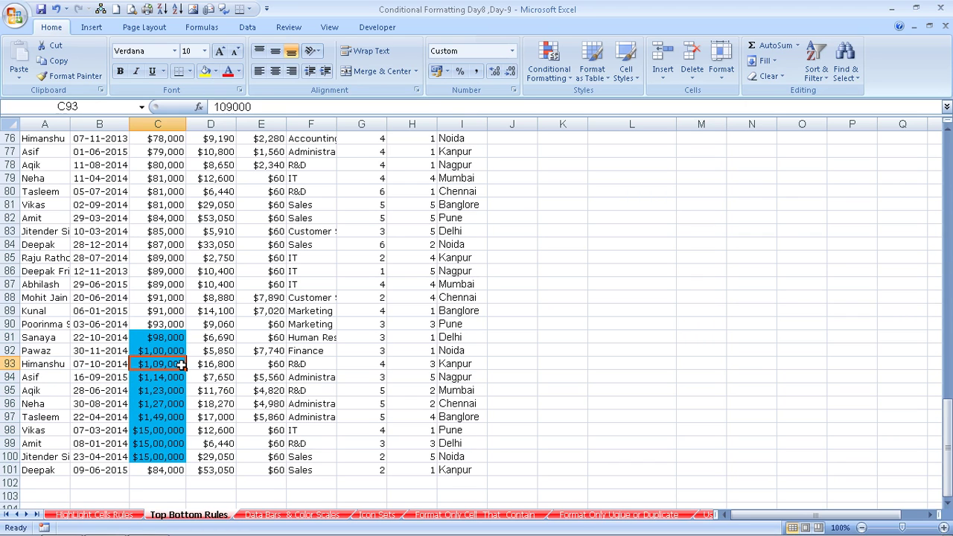
key(ctrl+Up)
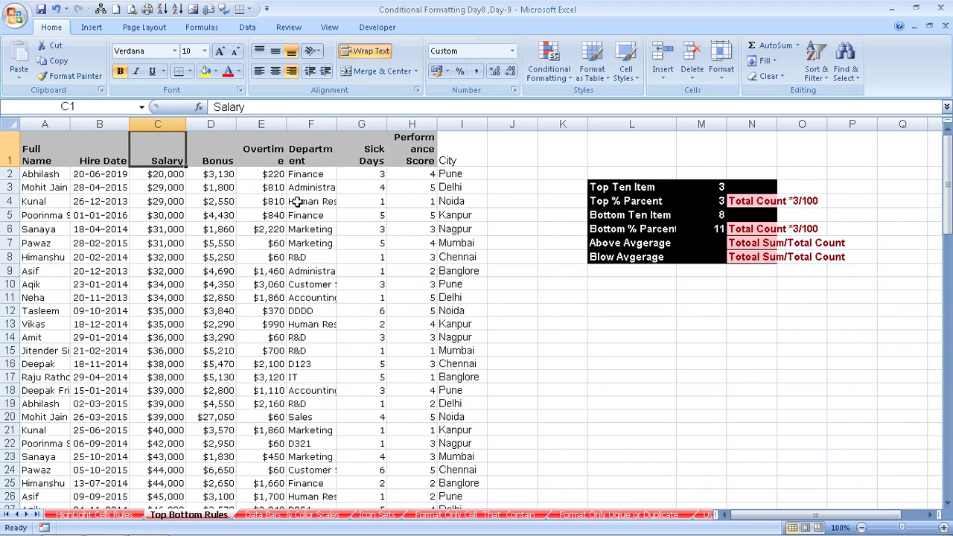
Step: Start a Bottom 10 Items rule on the Salary column and set it to 3 items
click(169, 123)
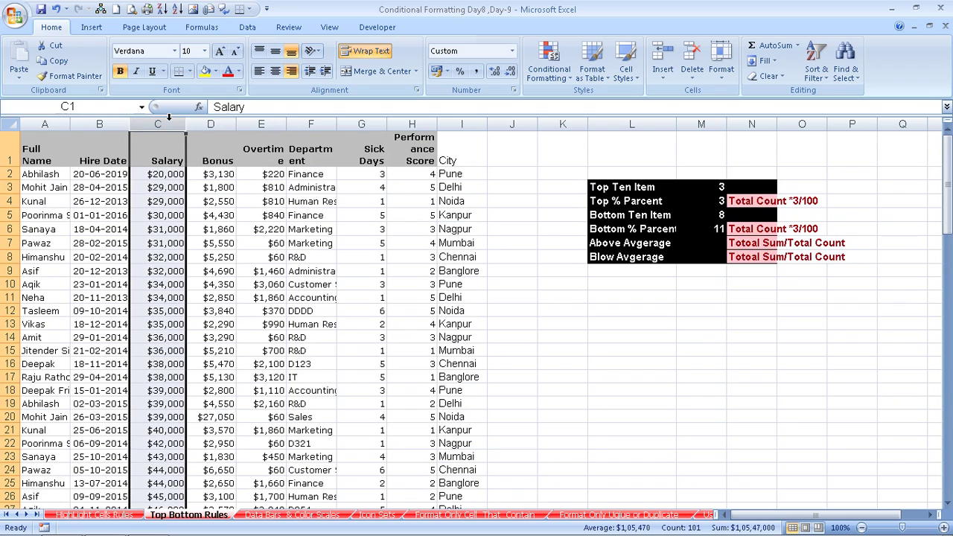
click(559, 70)
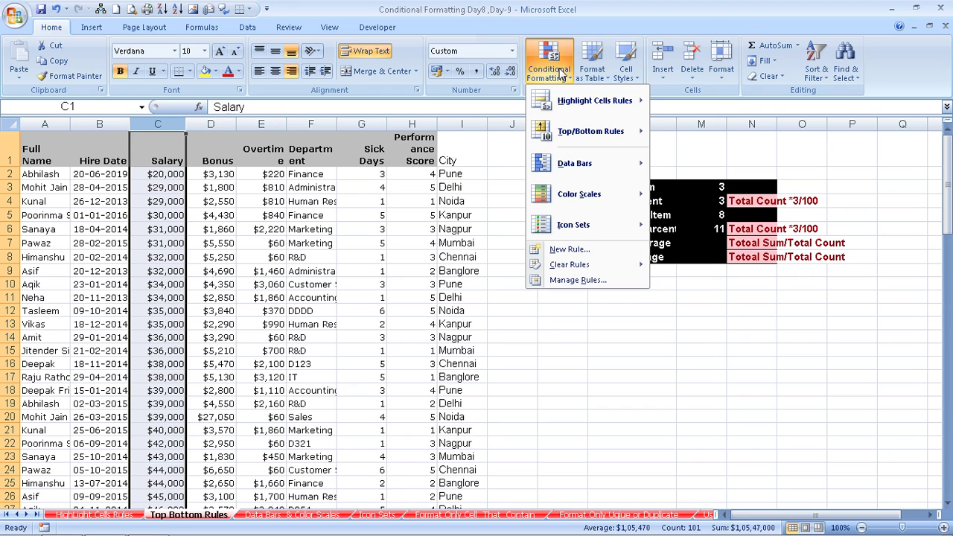
mouse_move(635, 135)
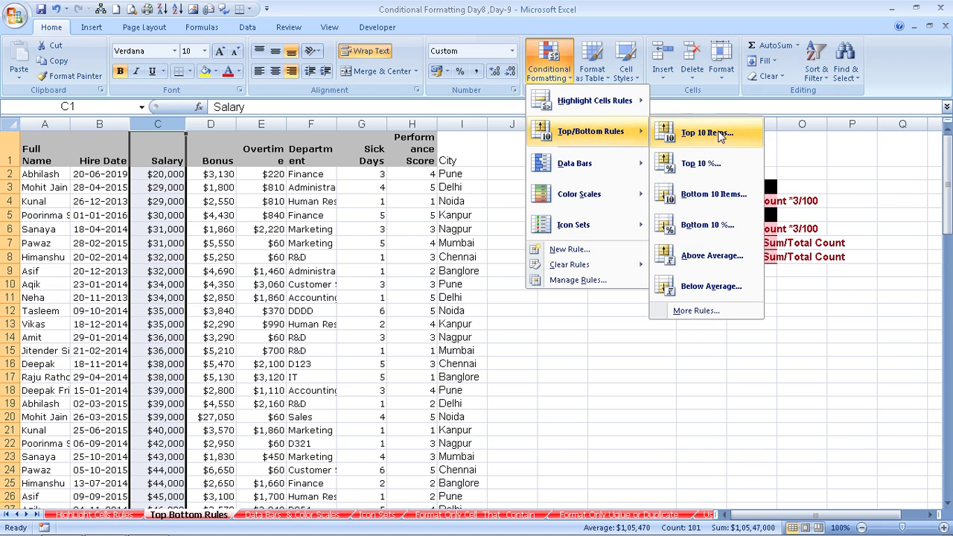
click(714, 195)
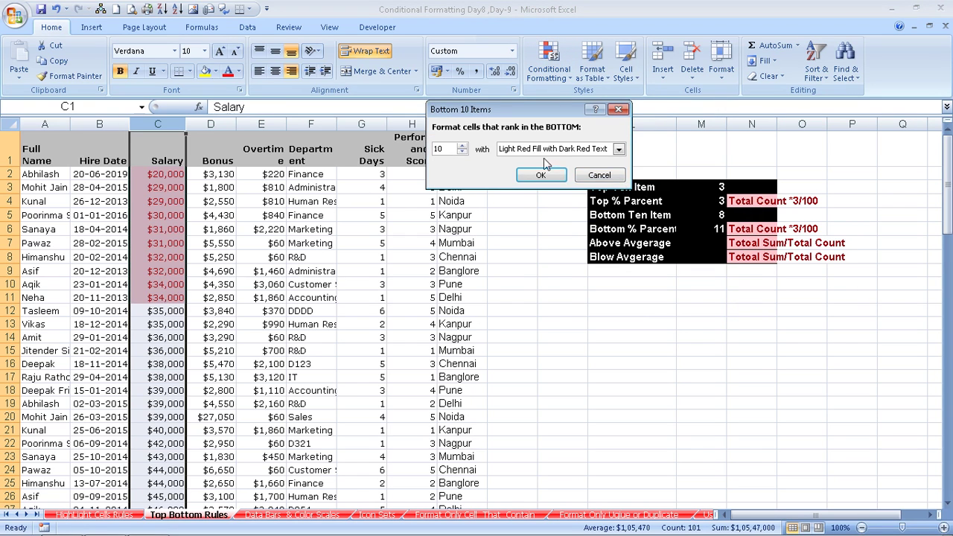
click(463, 152)
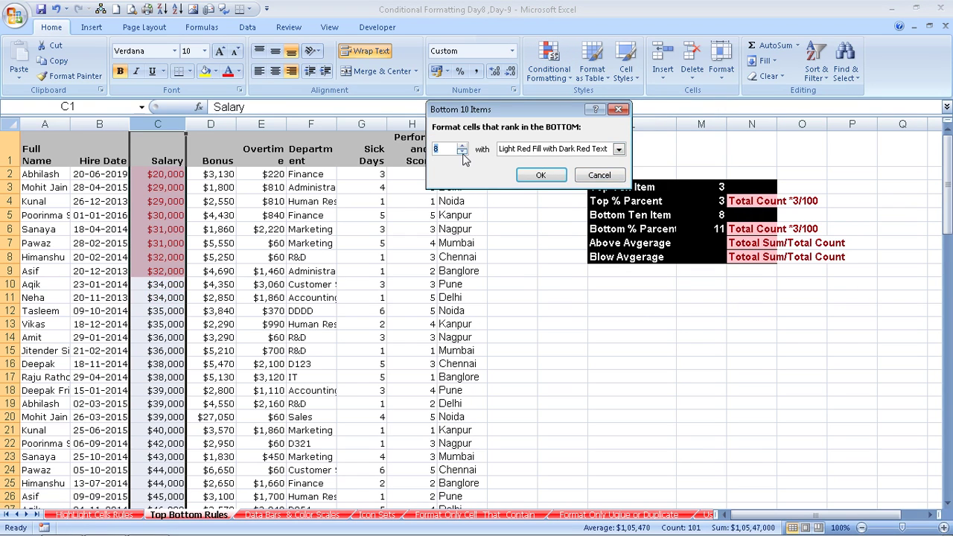
click(462, 152)
click(463, 152)
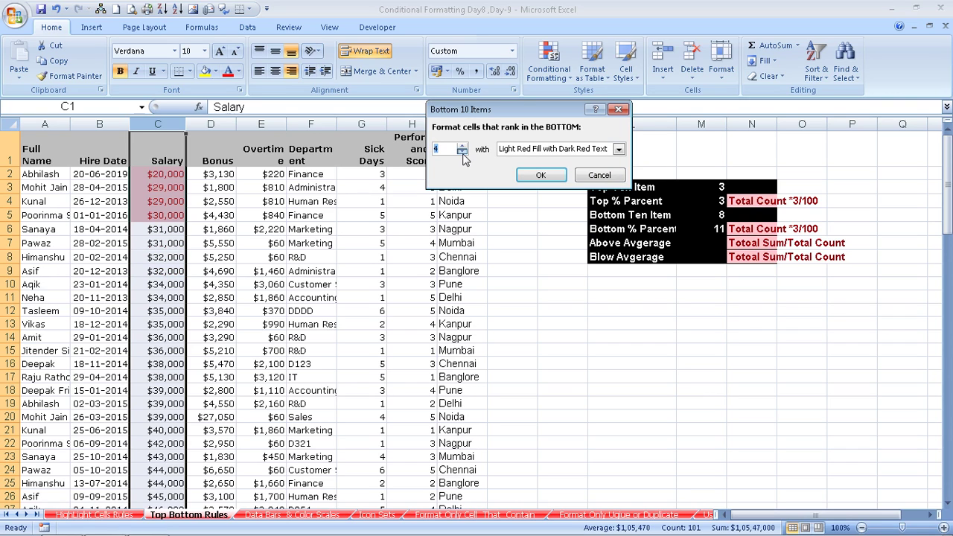
click(463, 152)
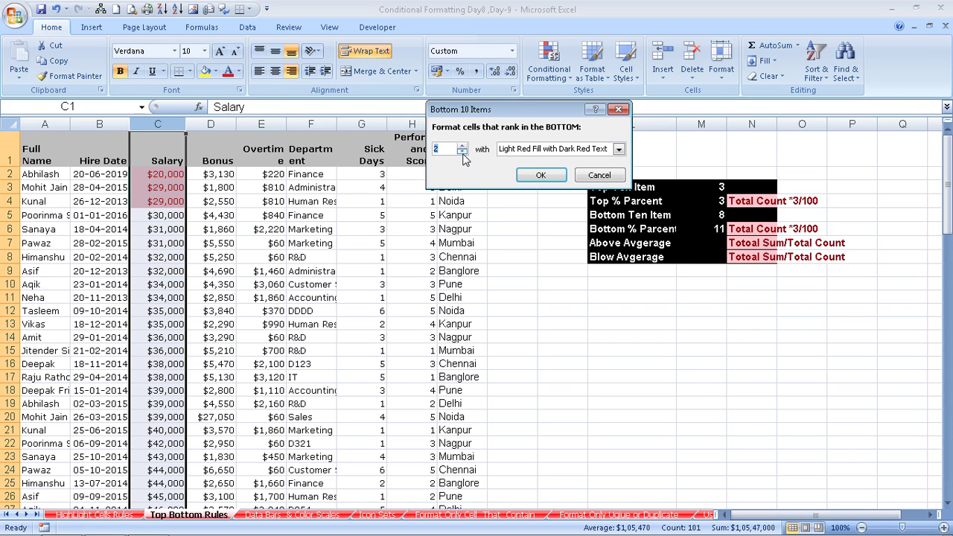
click(462, 152)
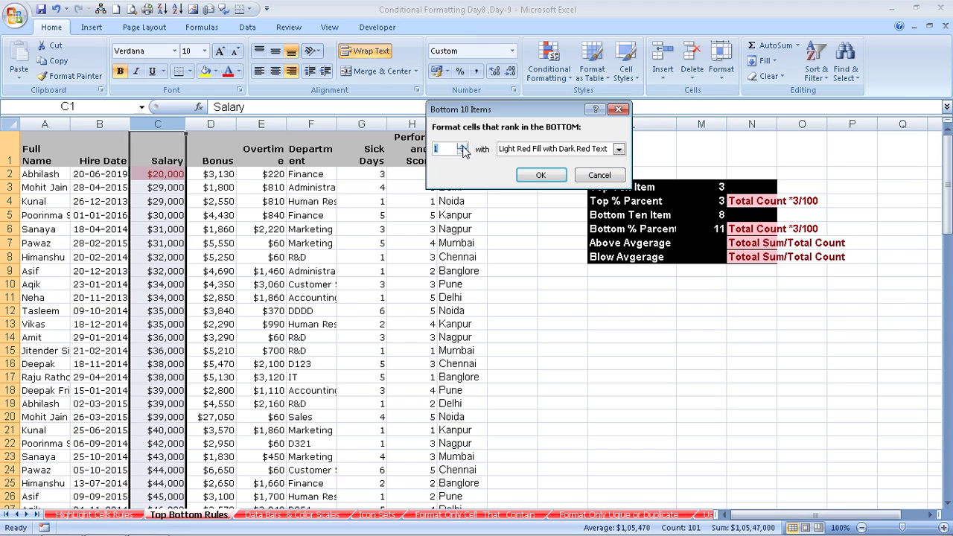
click(462, 147)
click(461, 148)
Step: Give the bottom 3 rule a custom dark gray fill and apply it
click(619, 149)
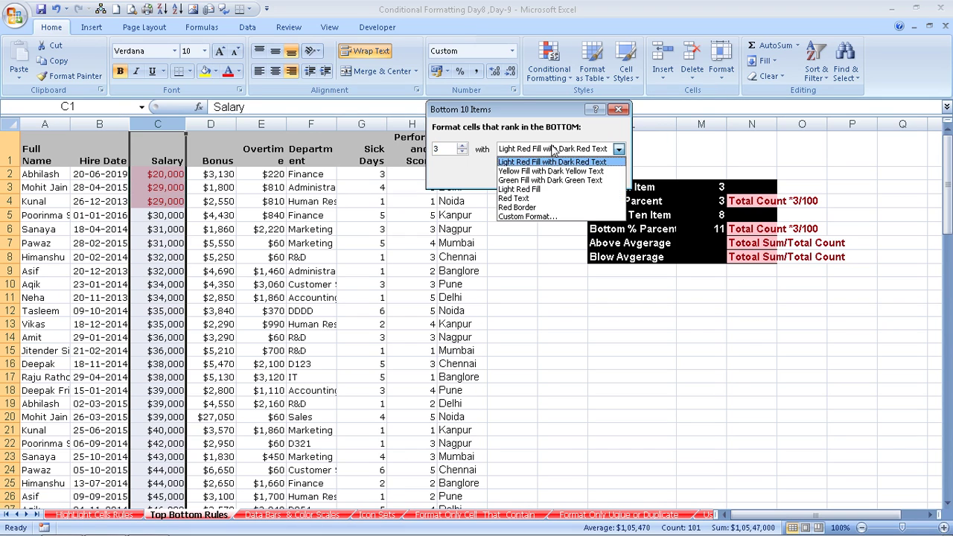
click(529, 217)
click(445, 149)
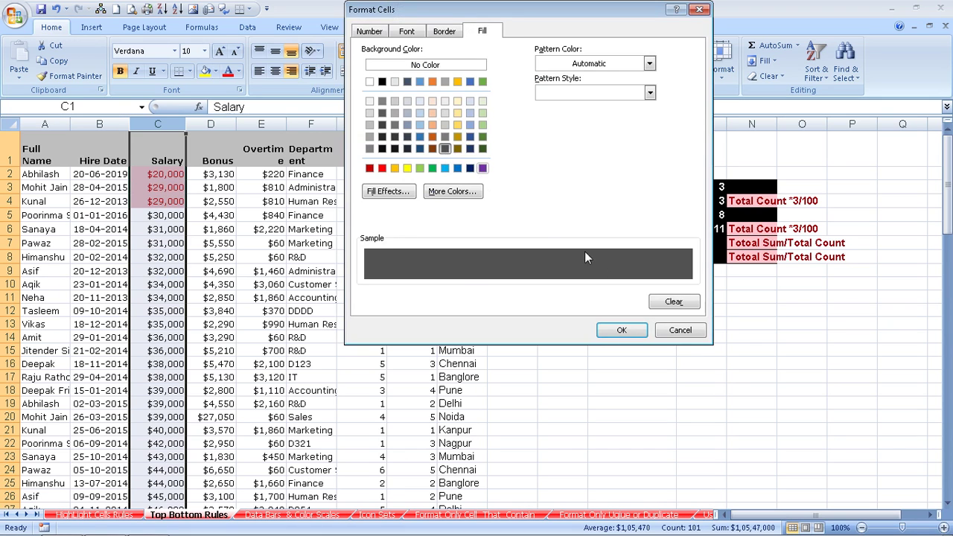
click(622, 330)
click(540, 175)
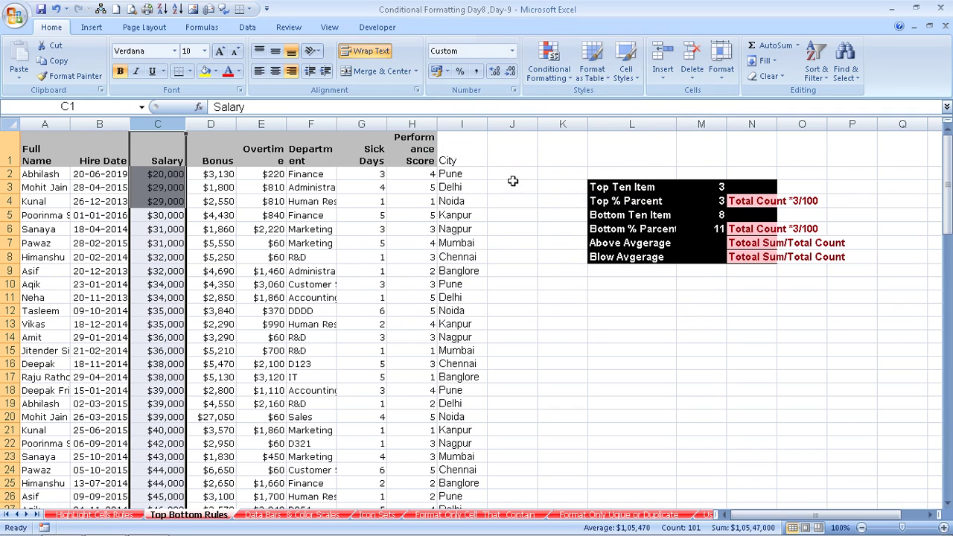
click(402, 216)
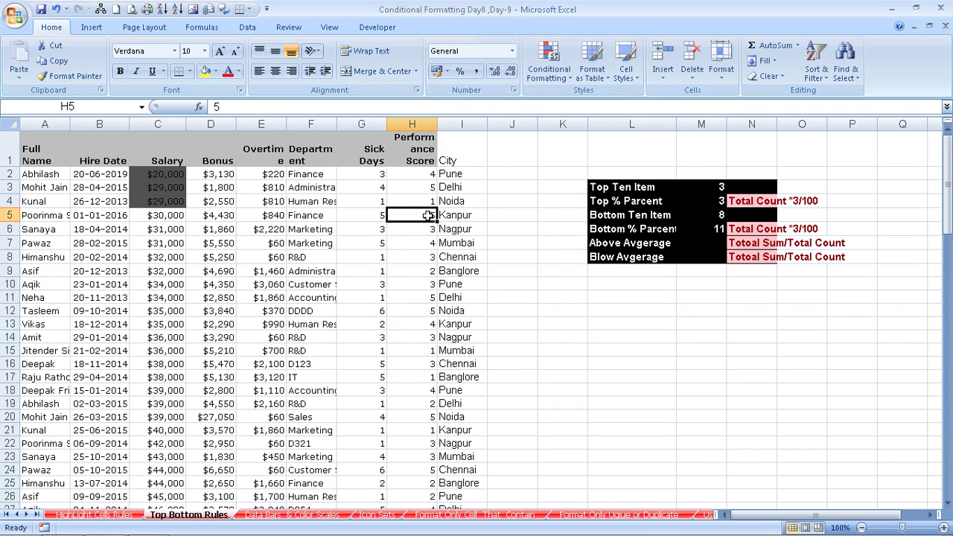
click(165, 187)
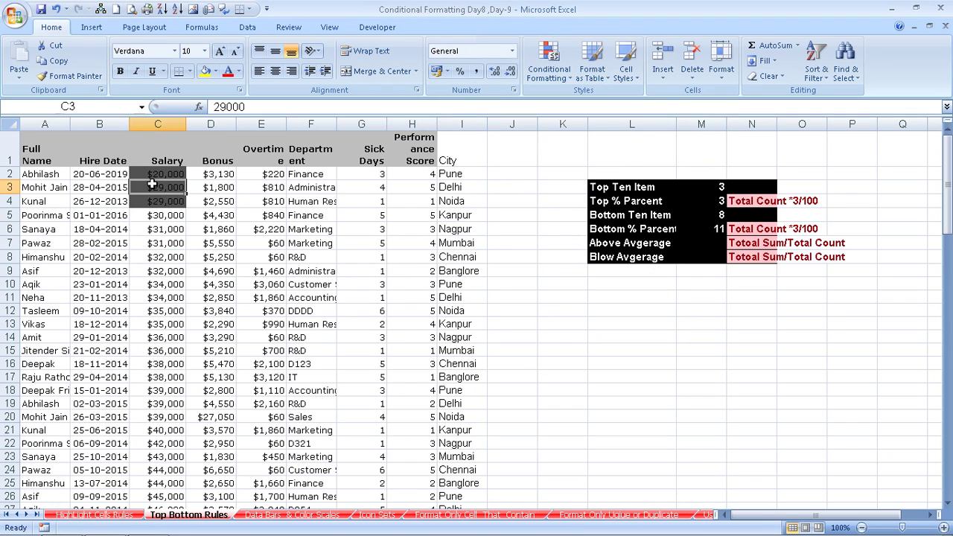
click(573, 84)
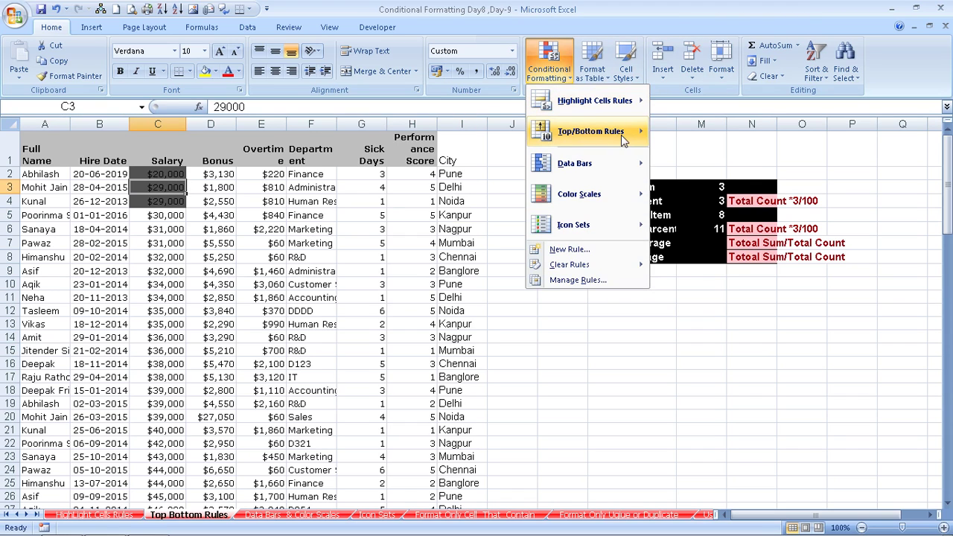
mouse_move(622, 135)
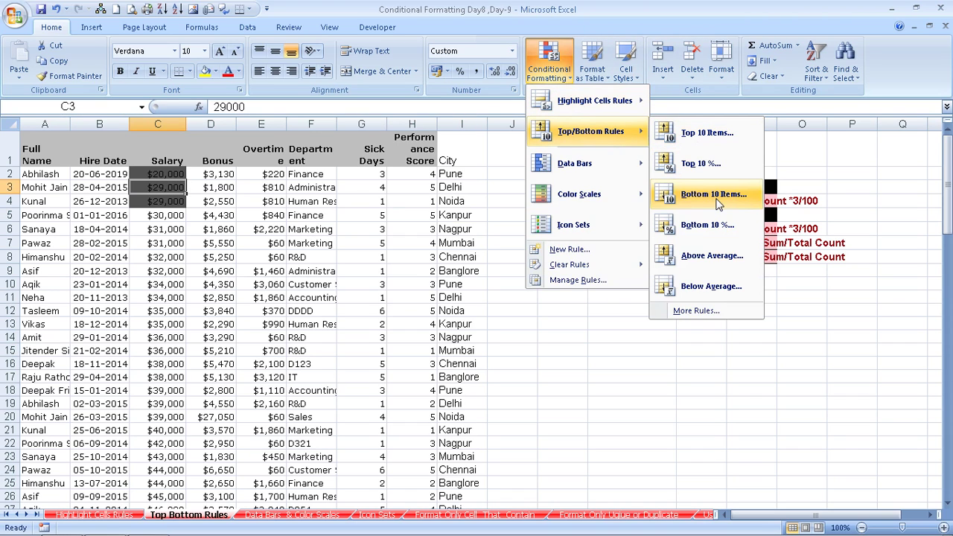
click(709, 167)
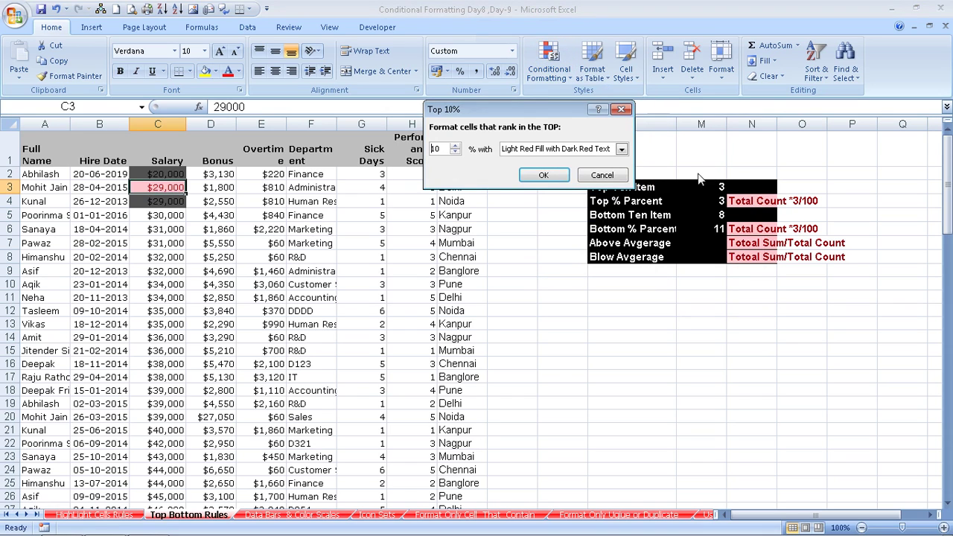
click(621, 109)
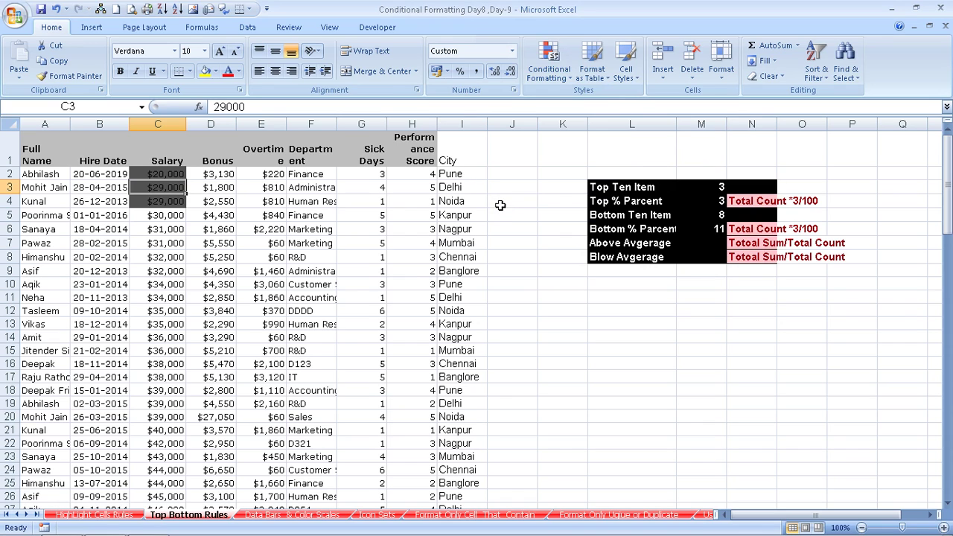
click(319, 243)
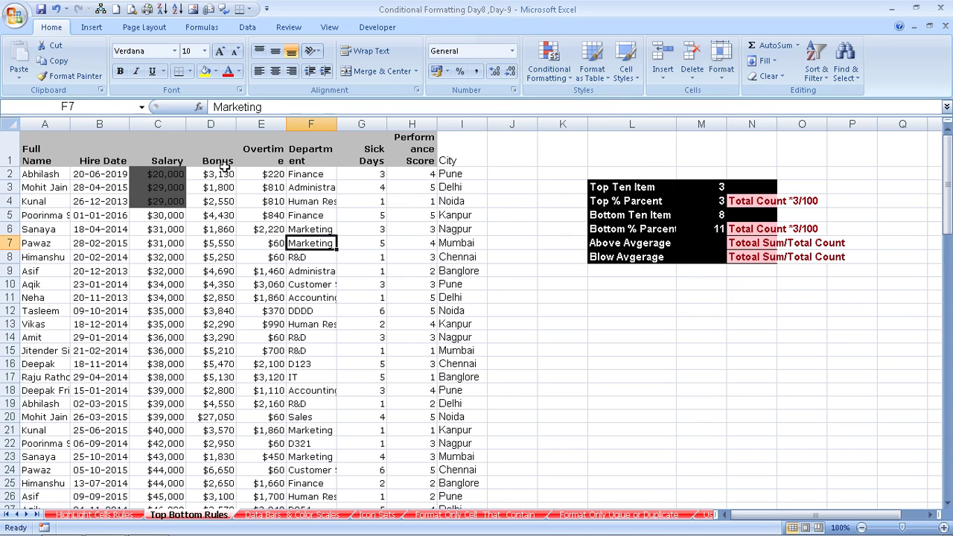
Step: Select all the Bonus values in column D
click(216, 124)
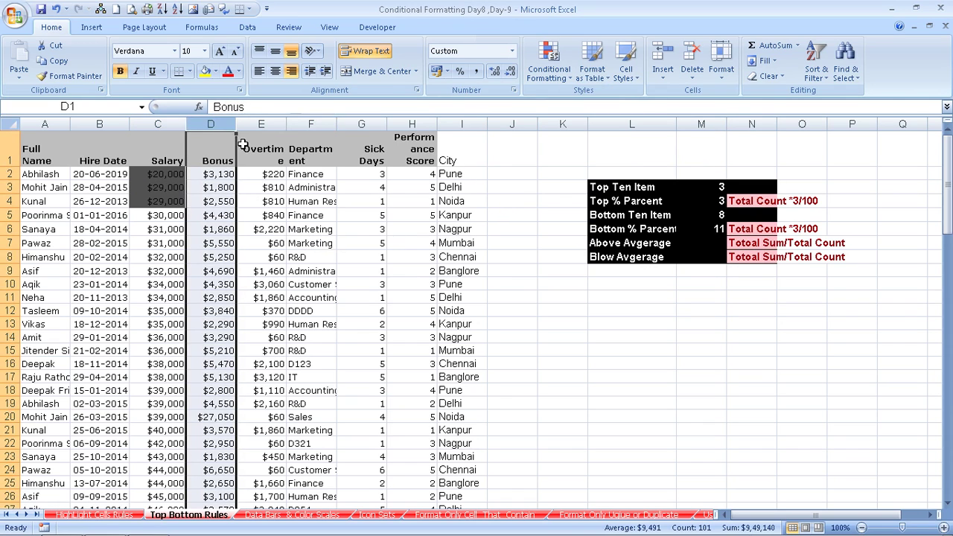
key(Down)
key(ctrl+shift+Down)
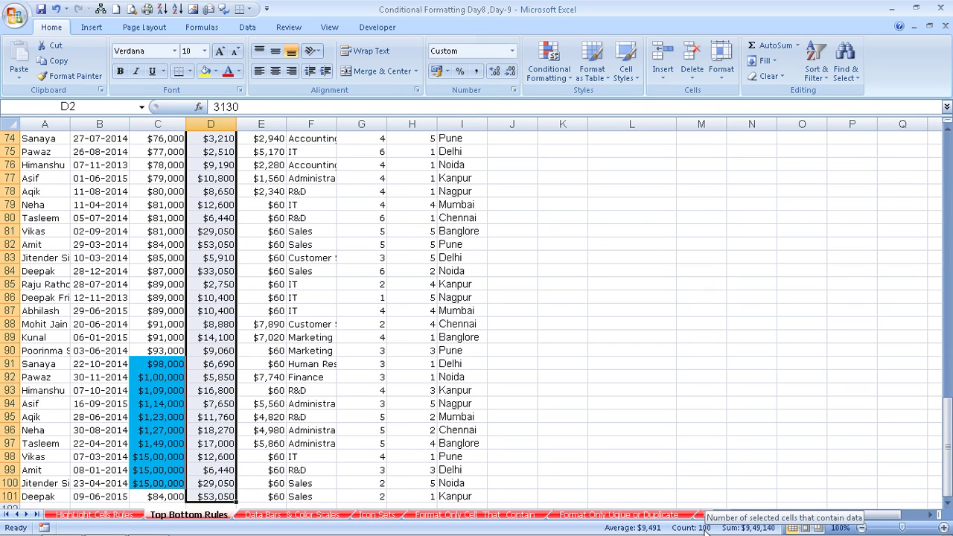
Step: Enter a test calculation of 100, 10% and 10 in L81:N81
click(607, 229)
text(10)
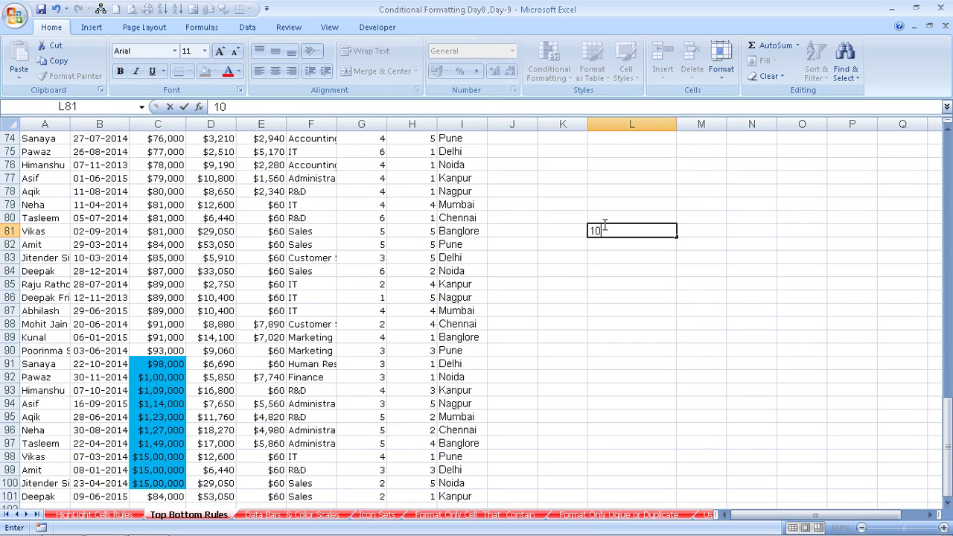
text(0)
key(Tab)
text(10)
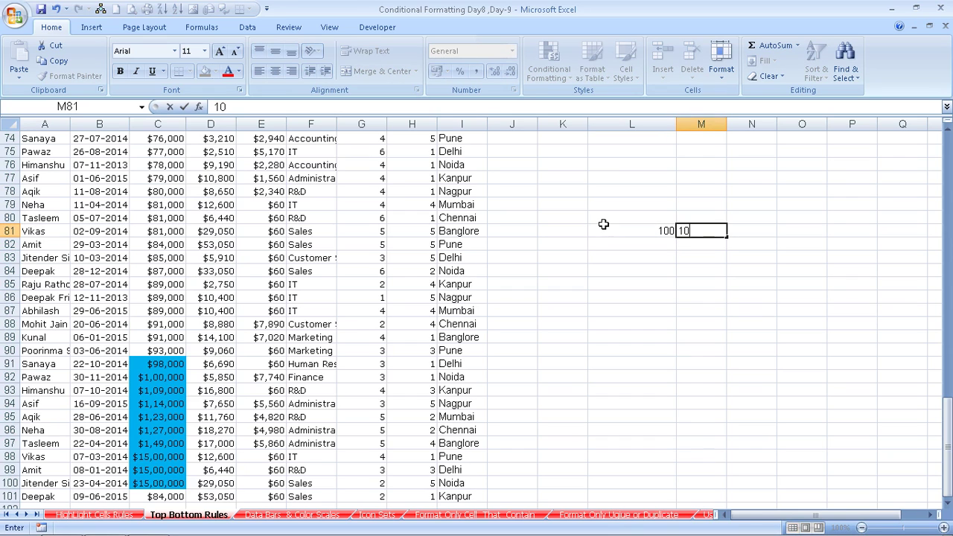
text(%)
key(Tab)
text(1)
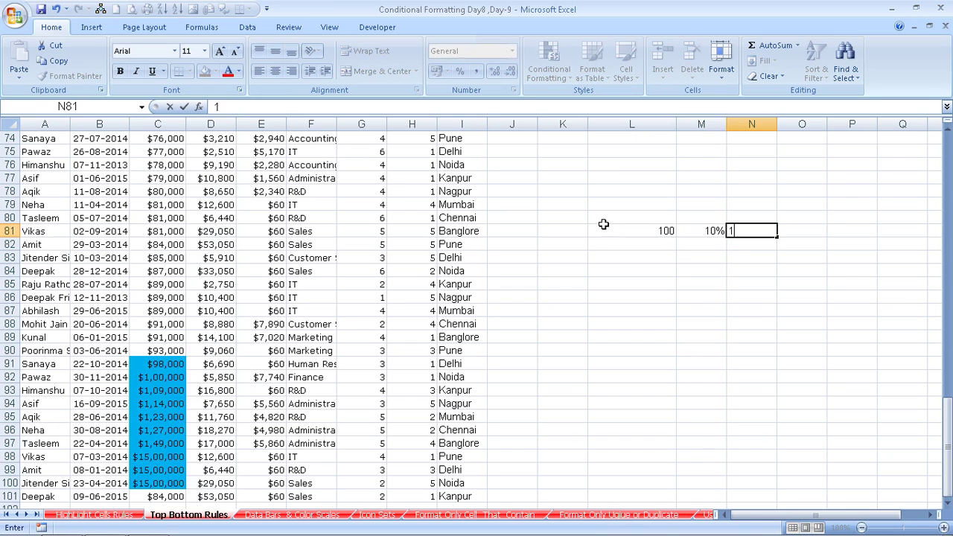
text(0)
key(Return)
Step: Replace the row 81 example with 1250, 10% and 125
key(Left)
key(Left)
key(Up)
text(1)
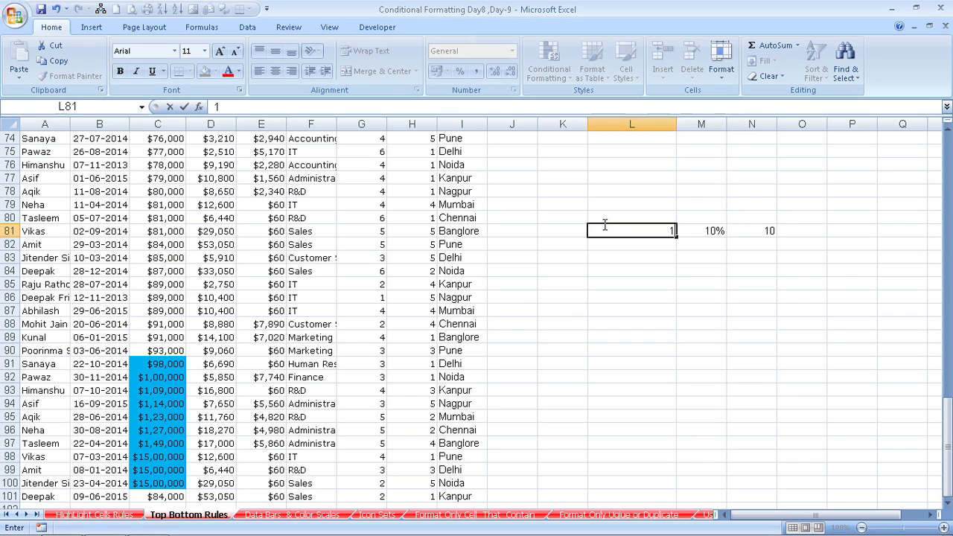
text(250)
key(Return)
key(Up)
key(Right)
text(1)
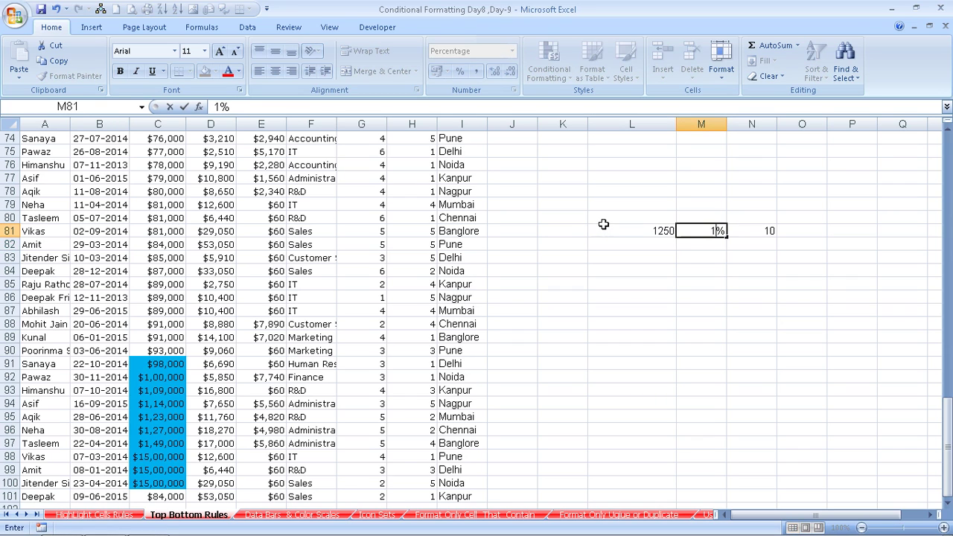
text(0)
key(Right)
text(12)
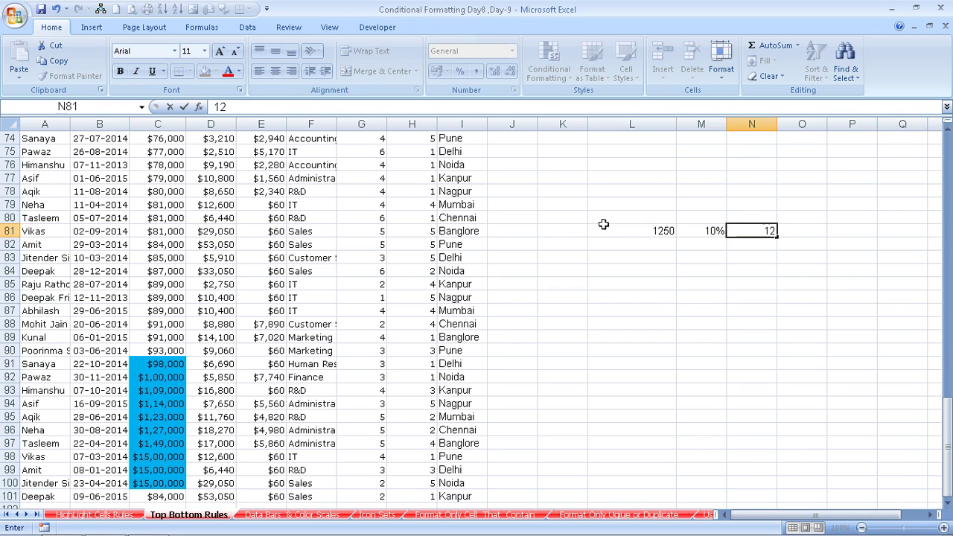
text(5)
key(Return)
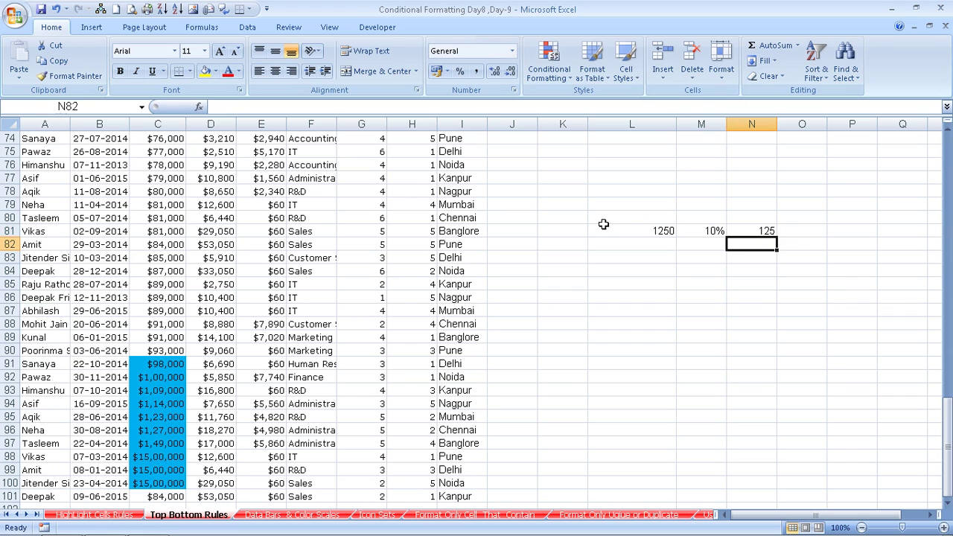
Step: Change the row 81 example to 7000, 3% and 210 and check it
key(Left)
key(Left)
key(Up)
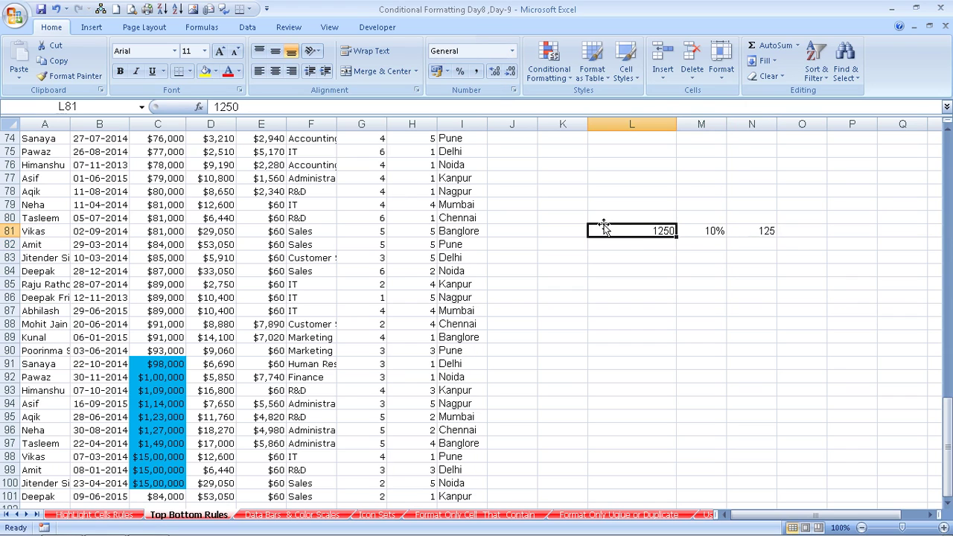
text(7000)
key(Right)
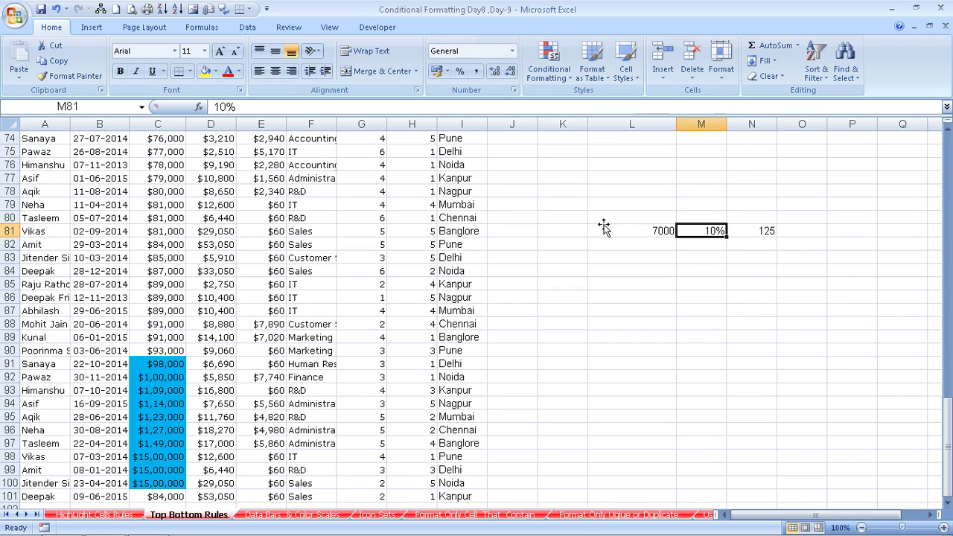
text(3)
key(Return)
key(Up)
key(Right)
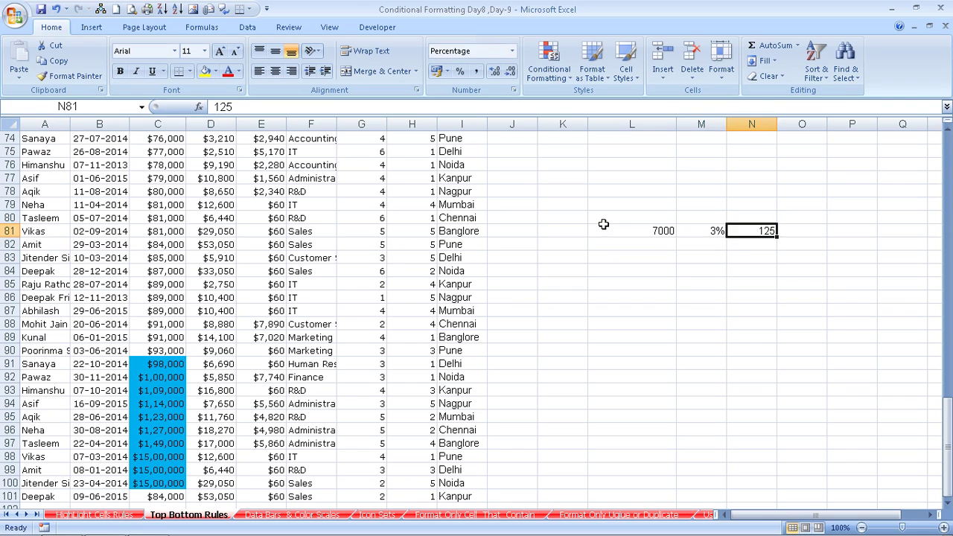
text(210)
key(Return)
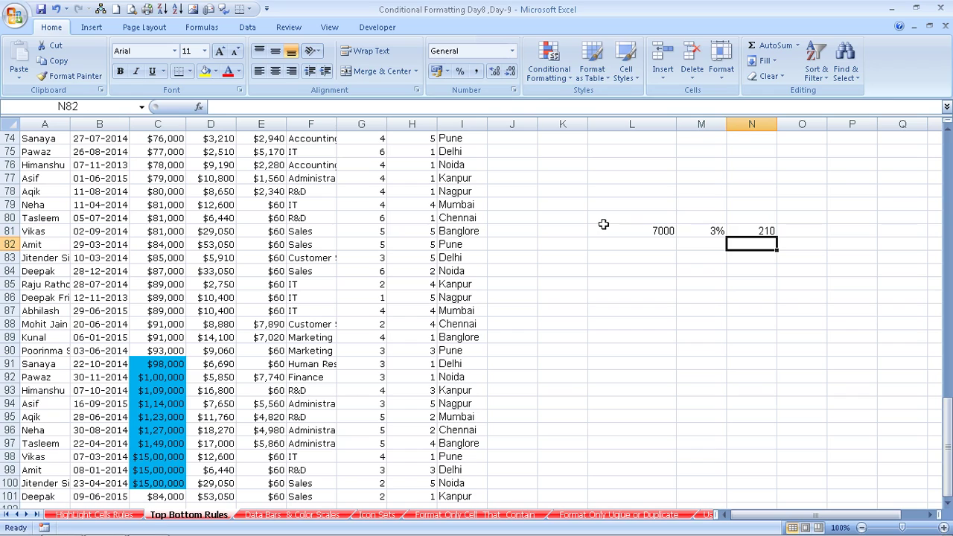
key(Up)
key(Left)
key(Left)
key(Right)
key(Right)
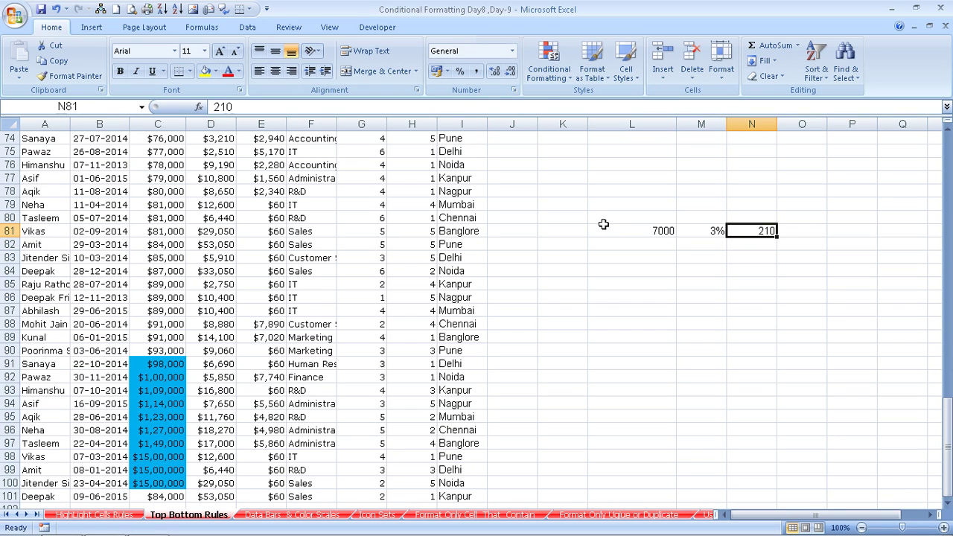
Step: Select the Bonus values D2:D101, start a Top 10 % rule, and clear the 10% threshold
scroll(570, 342, up, 9)
scroll(461, 298, up, 8)
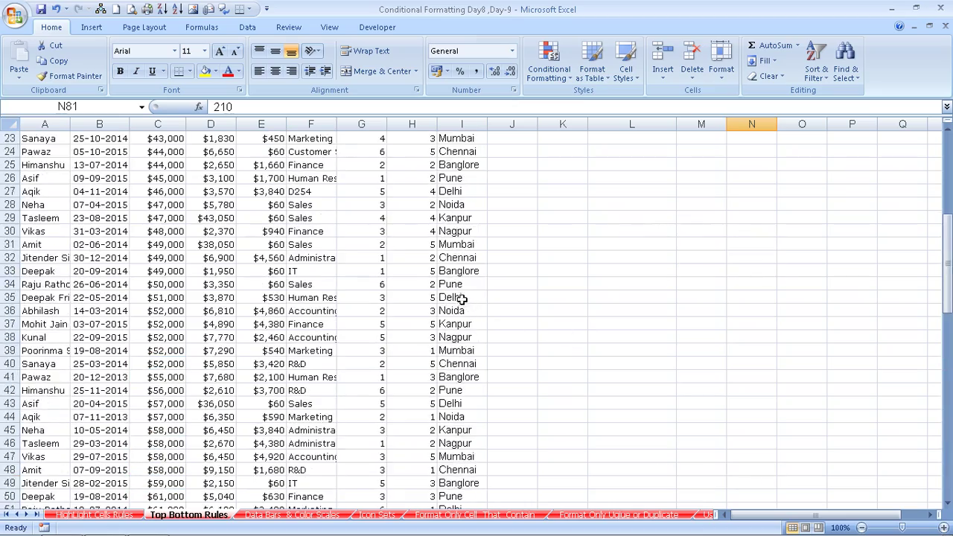
scroll(298, 246, up, 6)
scroll(250, 231, up, 2)
click(215, 173)
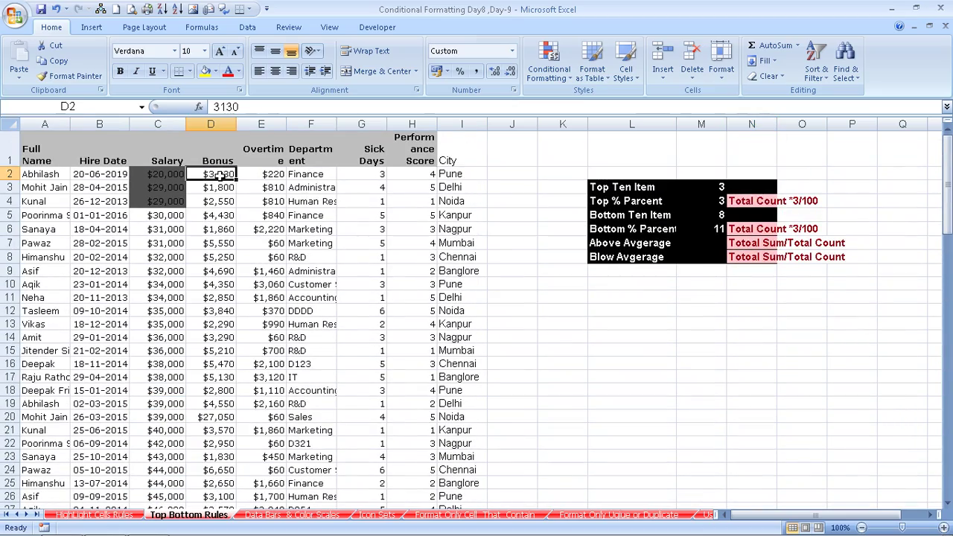
key(ctrl+shift+Down)
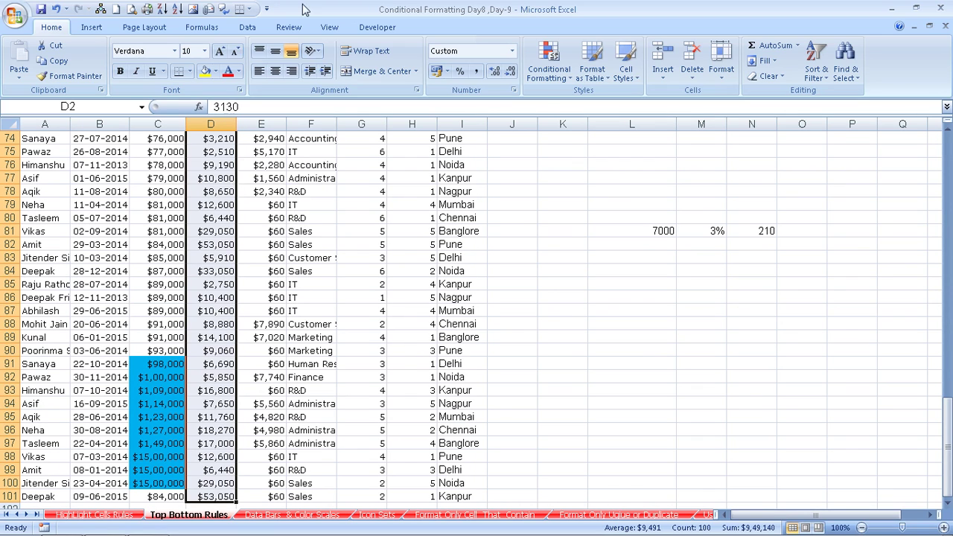
click(549, 65)
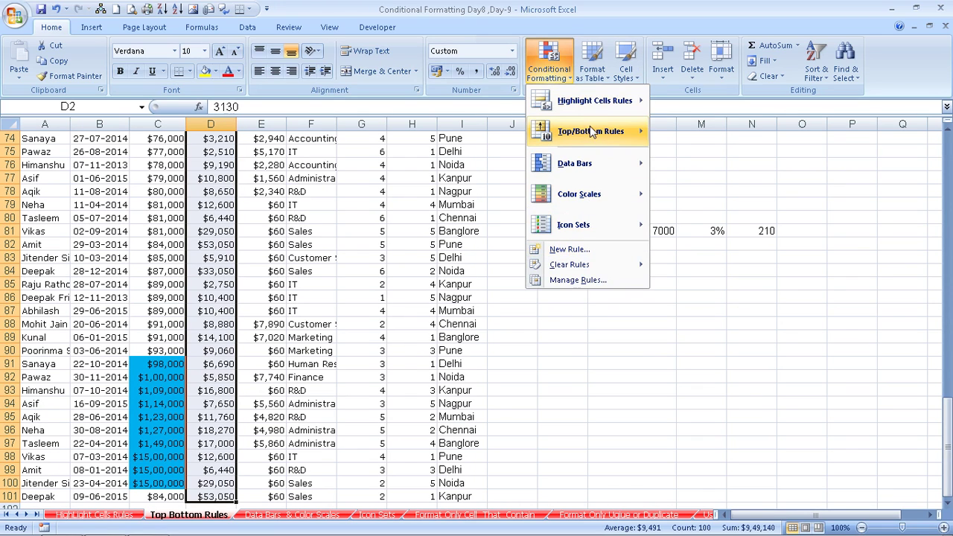
mouse_move(591, 131)
click(701, 163)
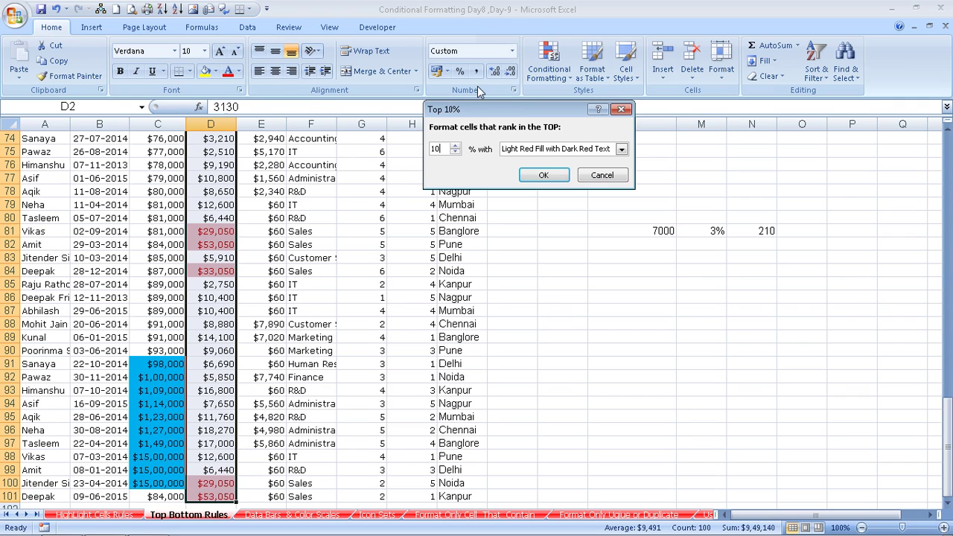
key(BackSpace)
key(BackSpace)
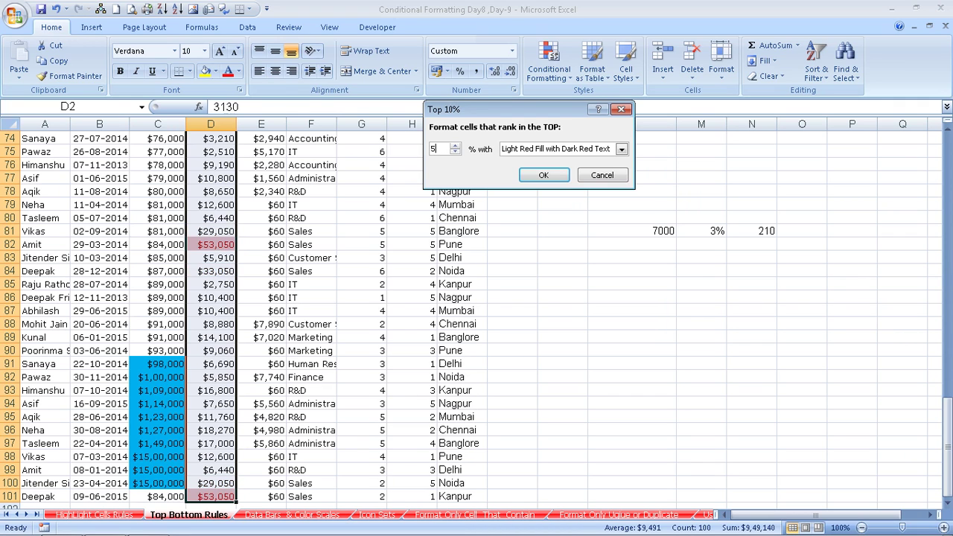
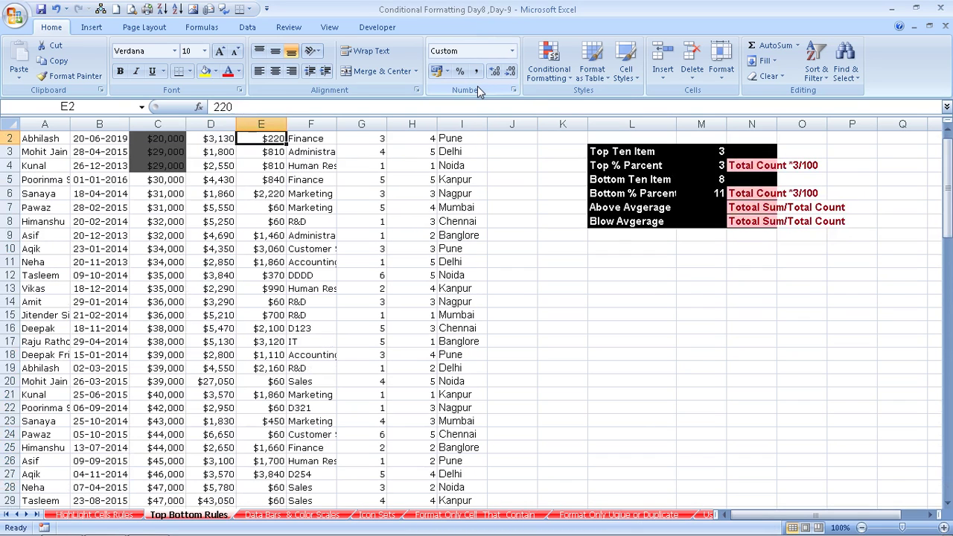
Step: Enter the sample figure 130000 in cell K12 beside the table
key(Right)
key(Right)
key(Right)
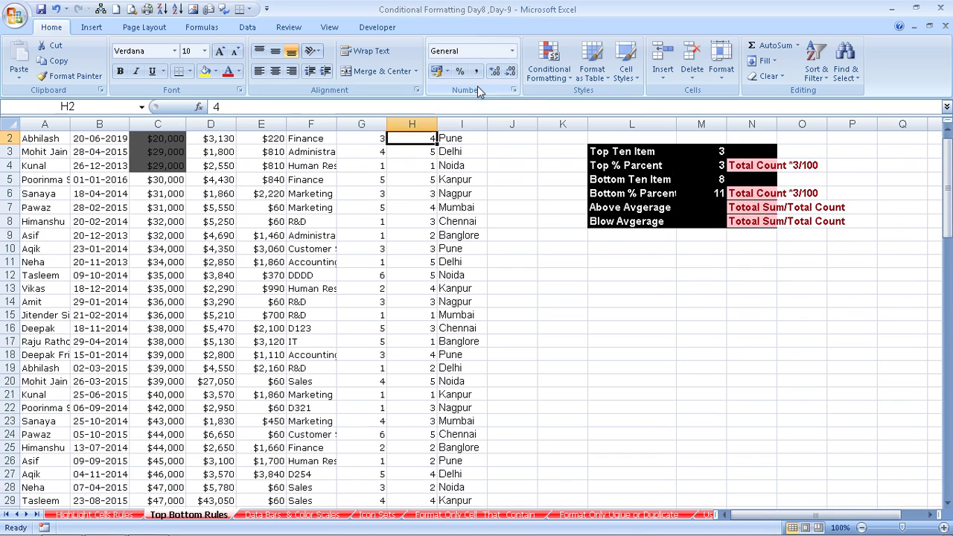
key(Right)
key(Down)
key(Down)
key(Down)
key(Down)
key(Down)
key(Right)
key(Right)
key(Down)
key(Down)
key(Down)
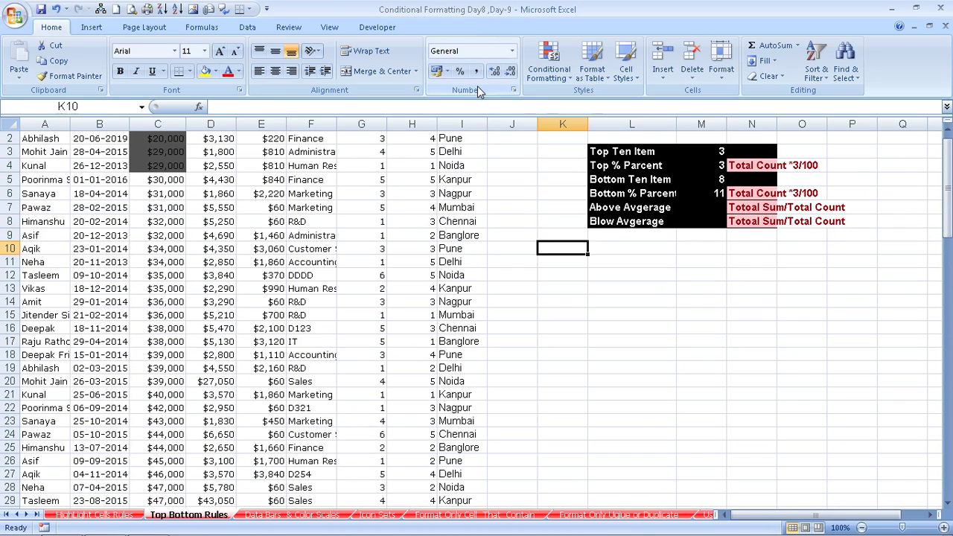
key(Down)
key(Down)
text(130000)
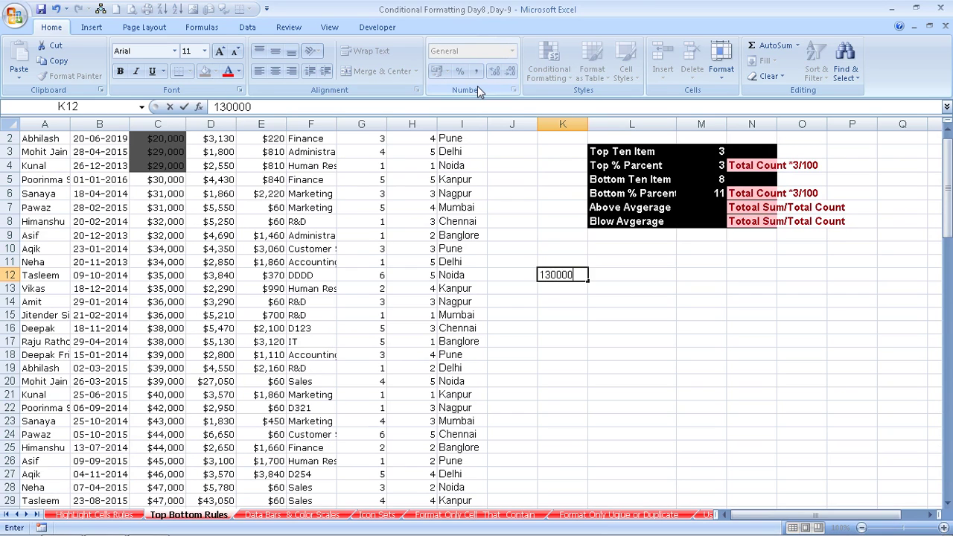
key(Return)
Step: Put 12% in L12 and compute =K12*L12 in L13, giving 15600
key(Up)
key(Right)
text(12)
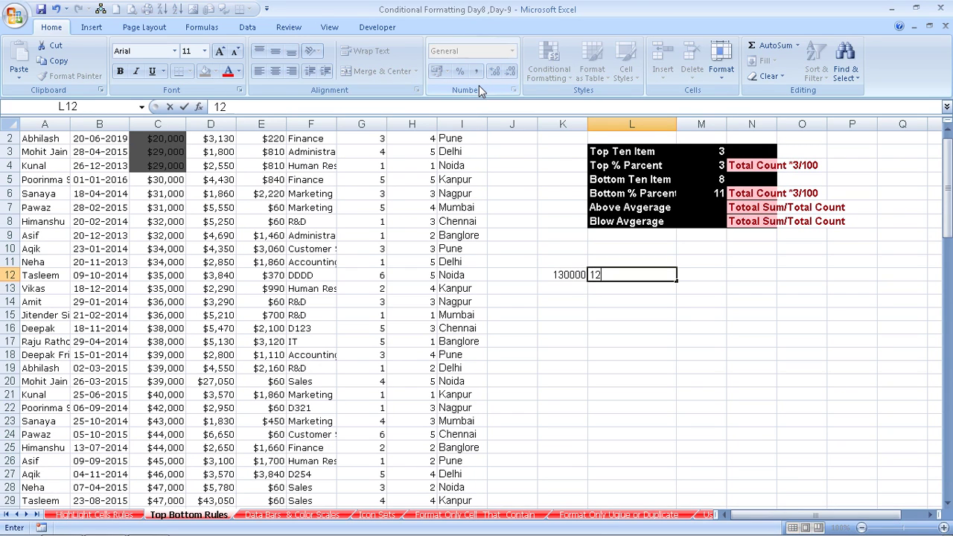
text(%)
key(Return)
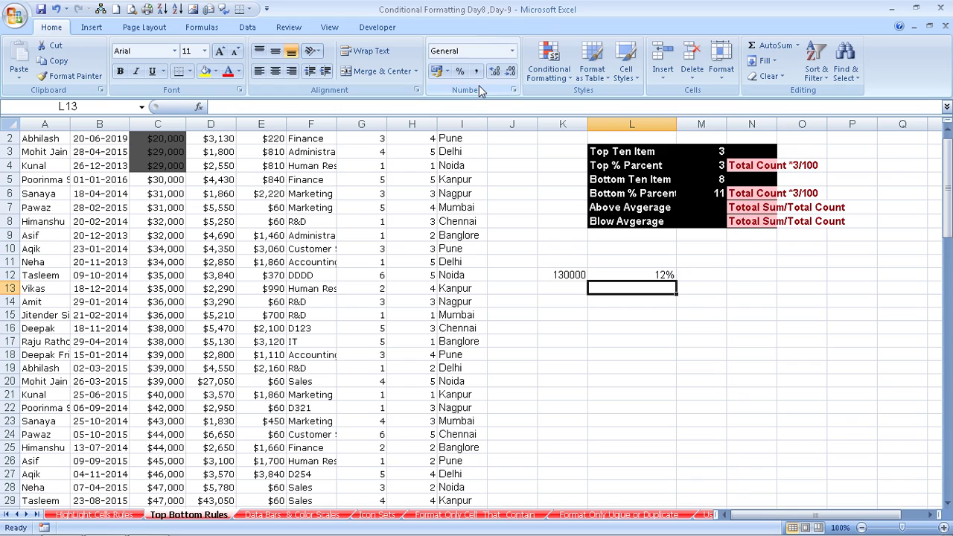
text(=)
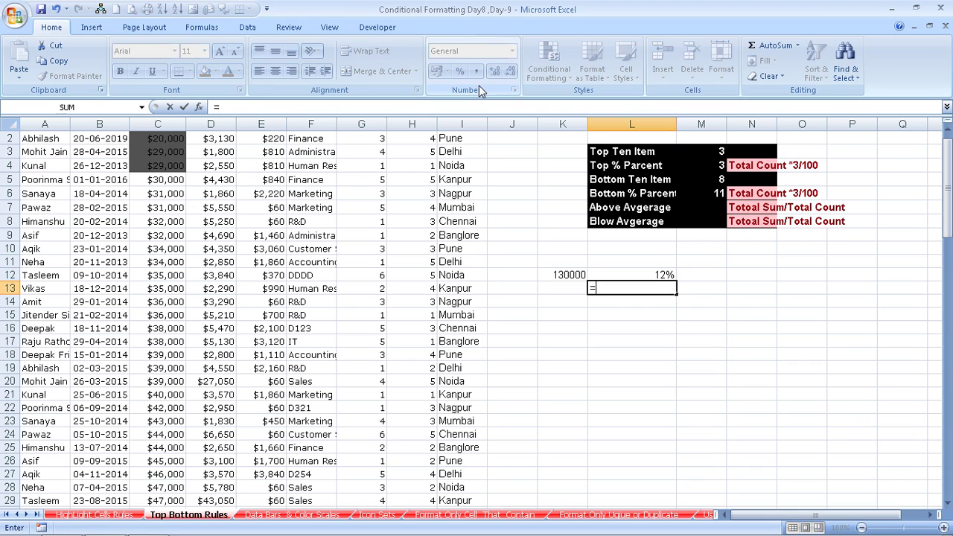
text(K12*L12)
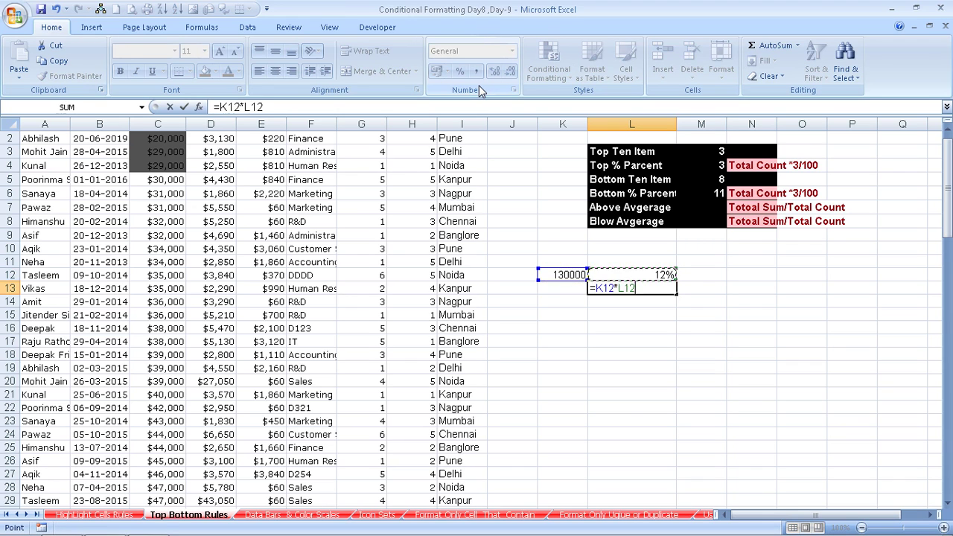
key(Return)
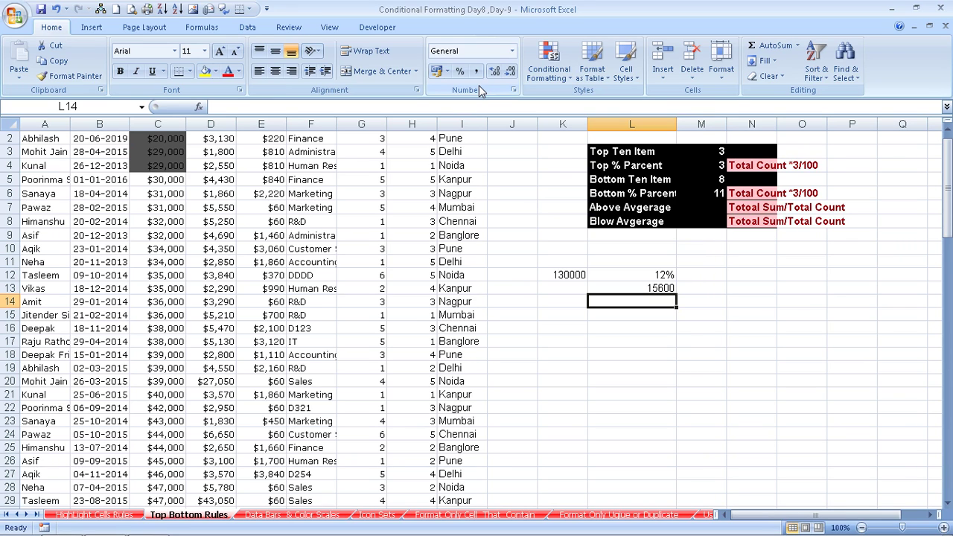
Step: Apply a Top 5% rule with Light Red Fill and Dark Red Text to Bonus cells D2:D102
click(211, 139)
key(ctrl+shift+Down)
click(550, 74)
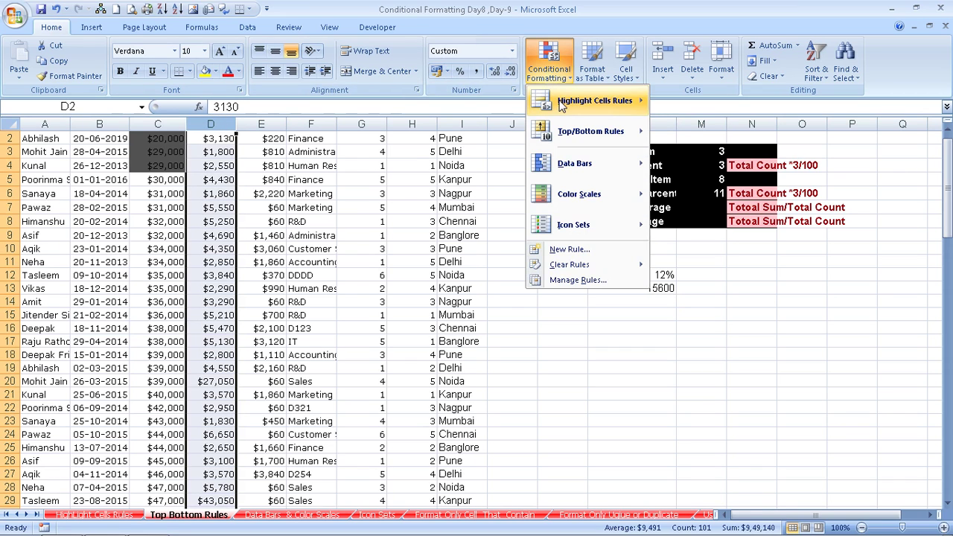
mouse_move(611, 131)
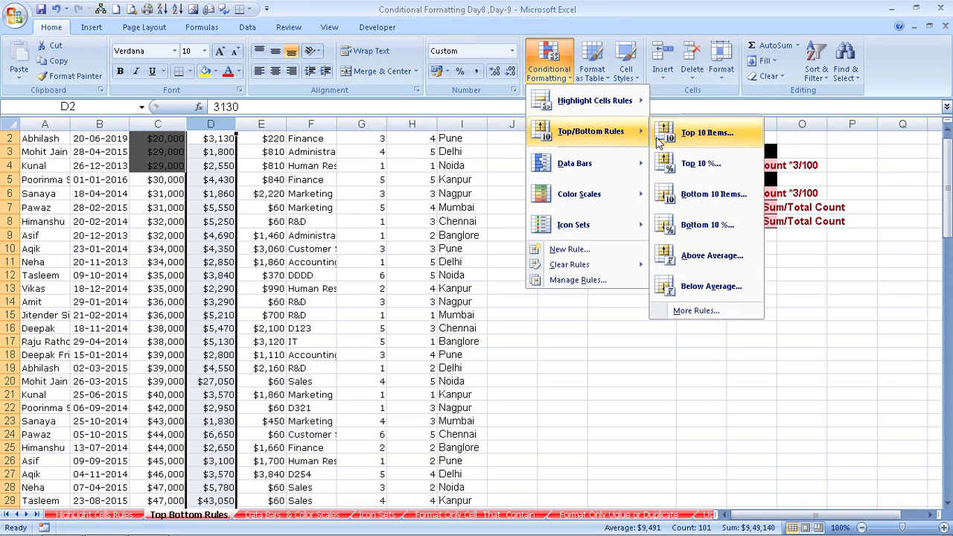
click(689, 163)
click(454, 152)
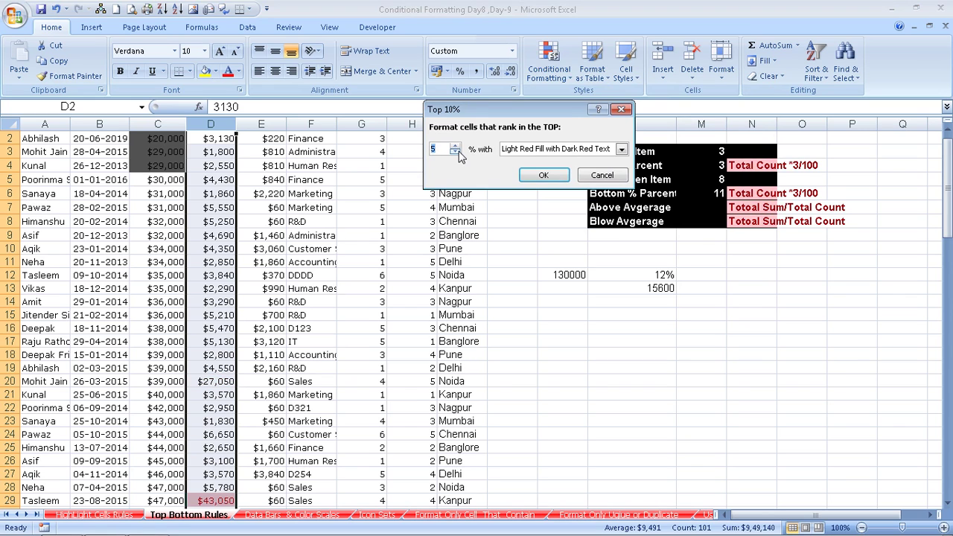
click(543, 175)
Step: Check highlighted D101 against unhighlighted D91, then return to the top of the sheet
scroll(374, 340, down, 6)
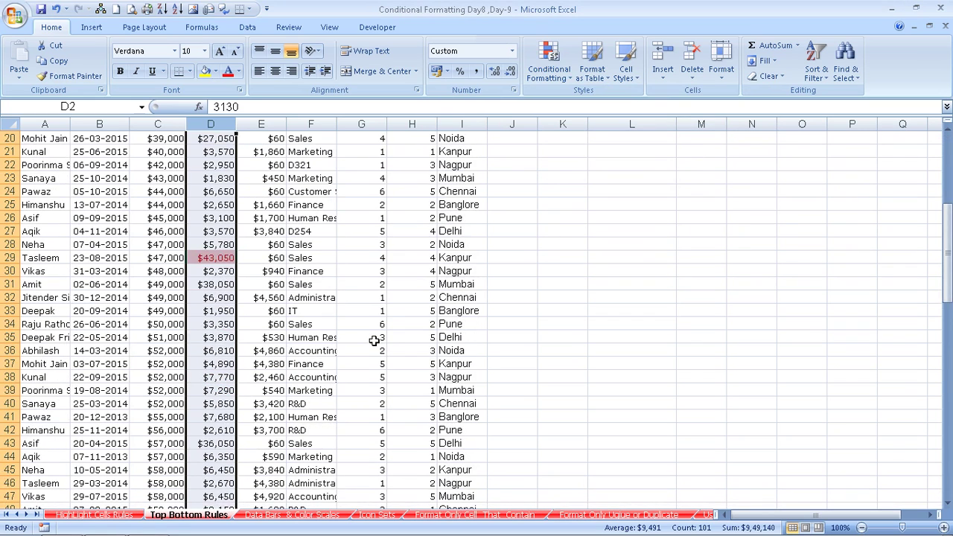
scroll(374, 341, down, 4)
scroll(309, 420, down, 7)
scroll(323, 440, down, 8)
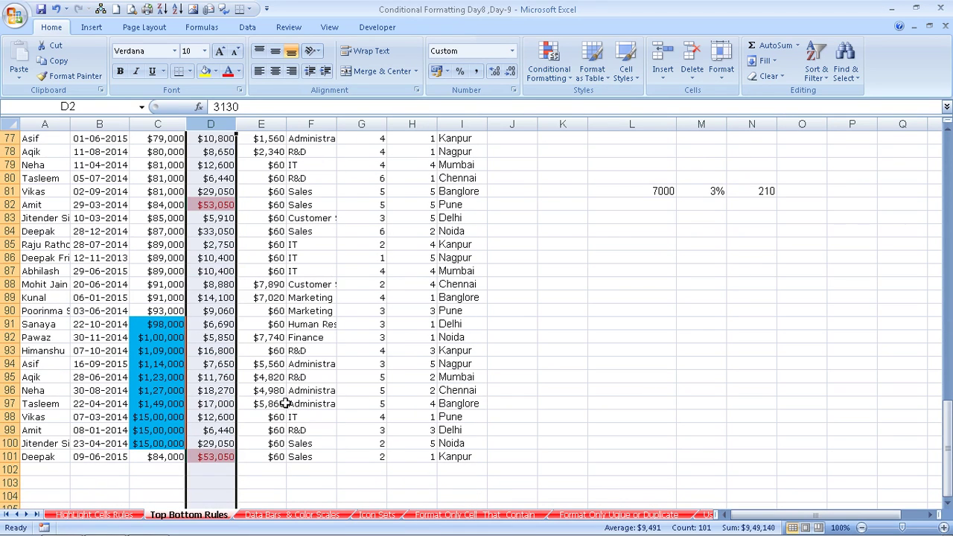
click(221, 456)
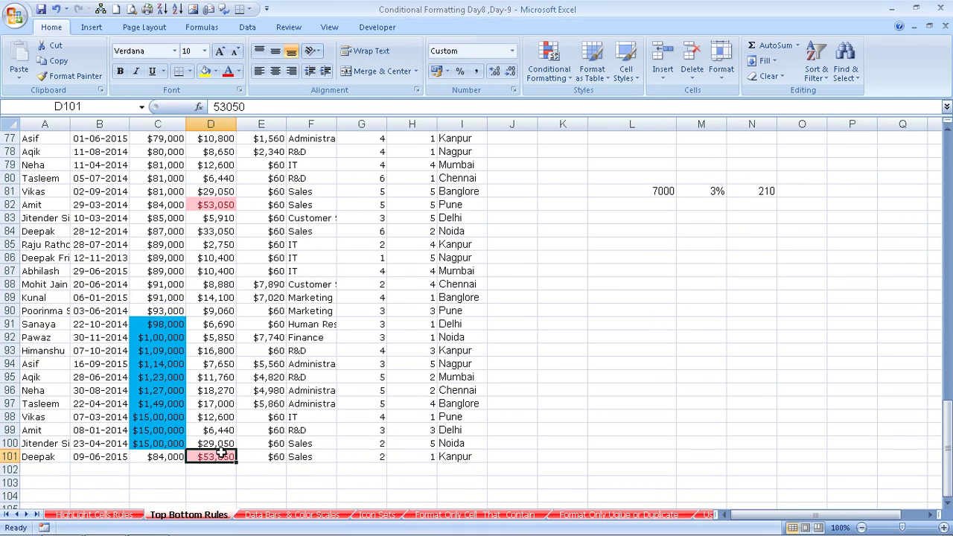
click(214, 323)
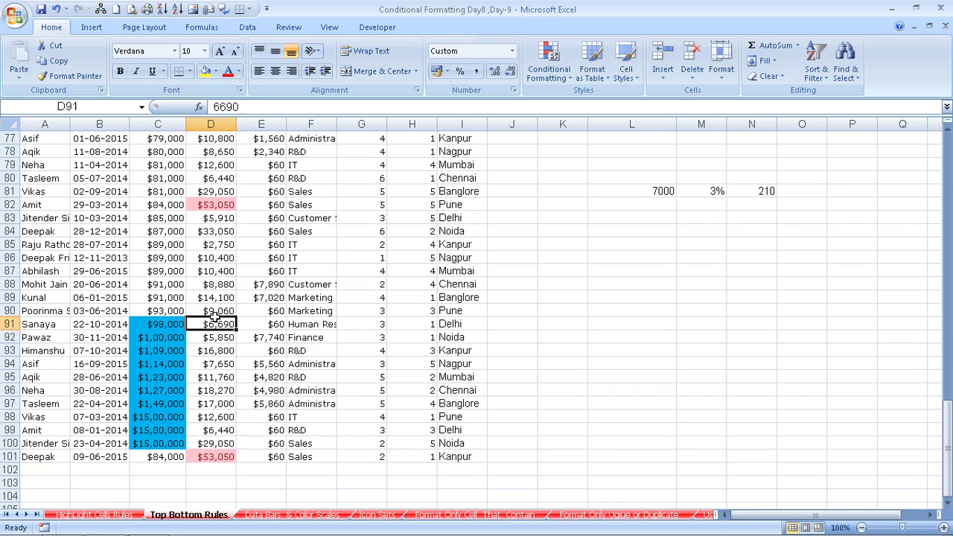
key(ctrl+Up)
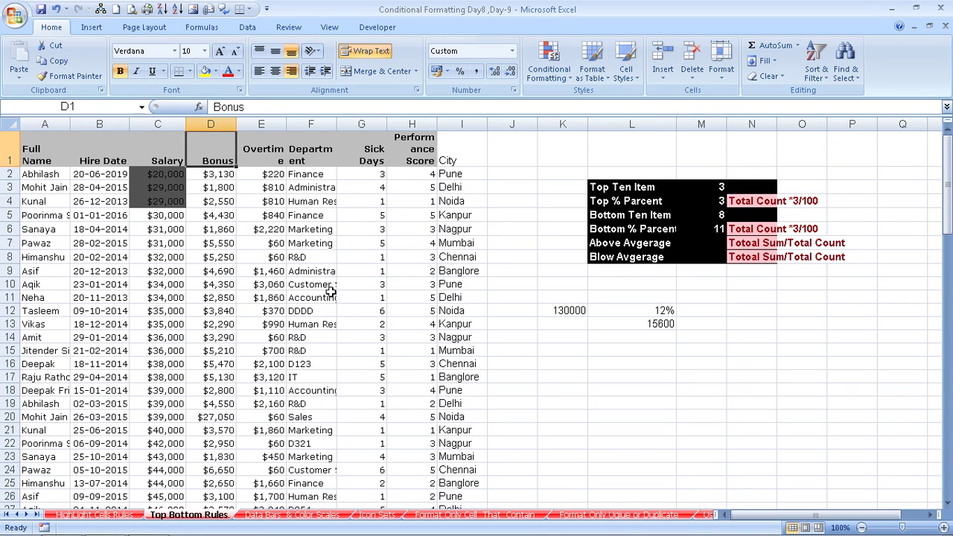
click(261, 124)
click(549, 67)
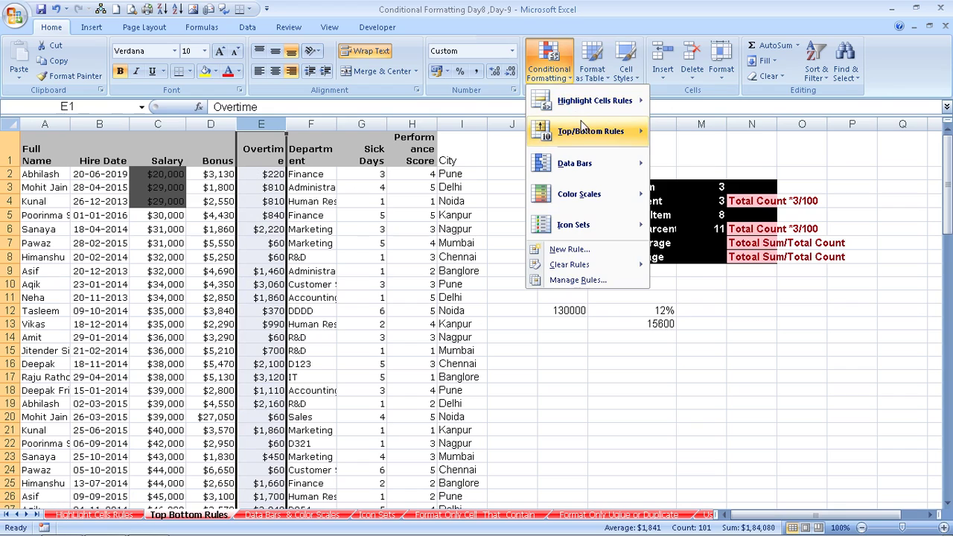
mouse_move(596, 131)
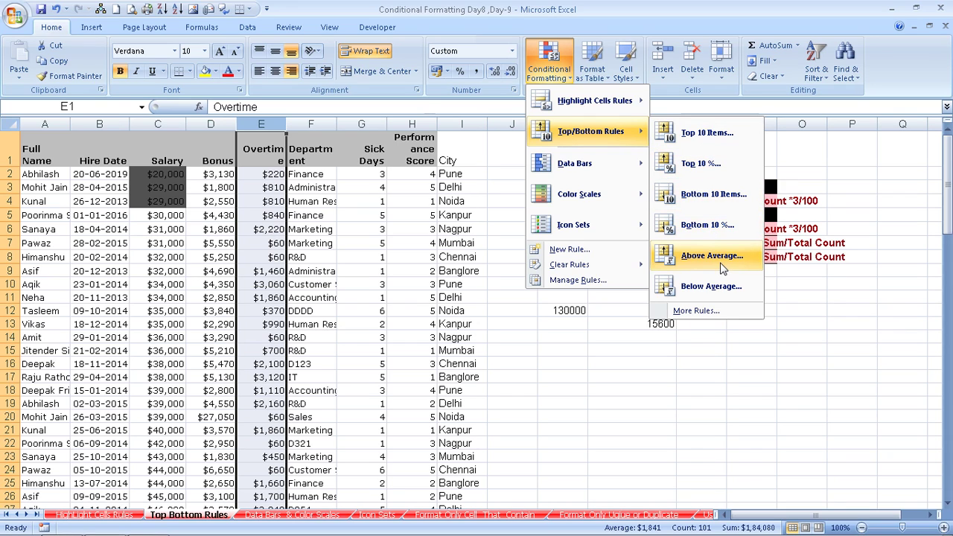
click(572, 415)
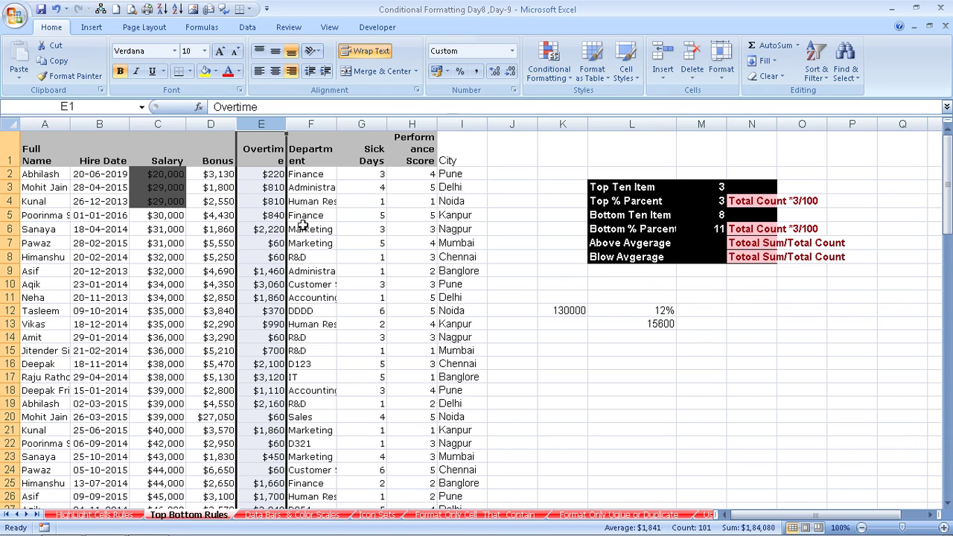
click(276, 201)
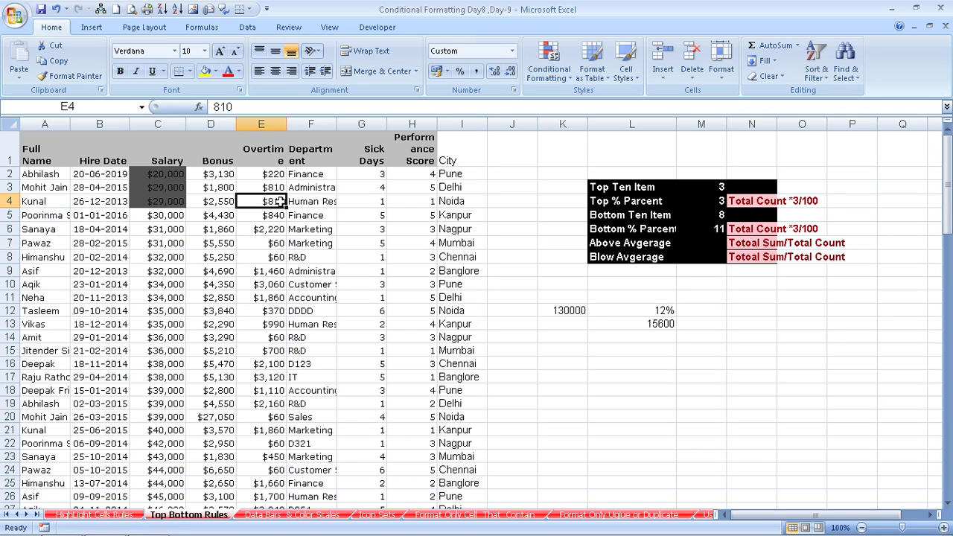
click(270, 172)
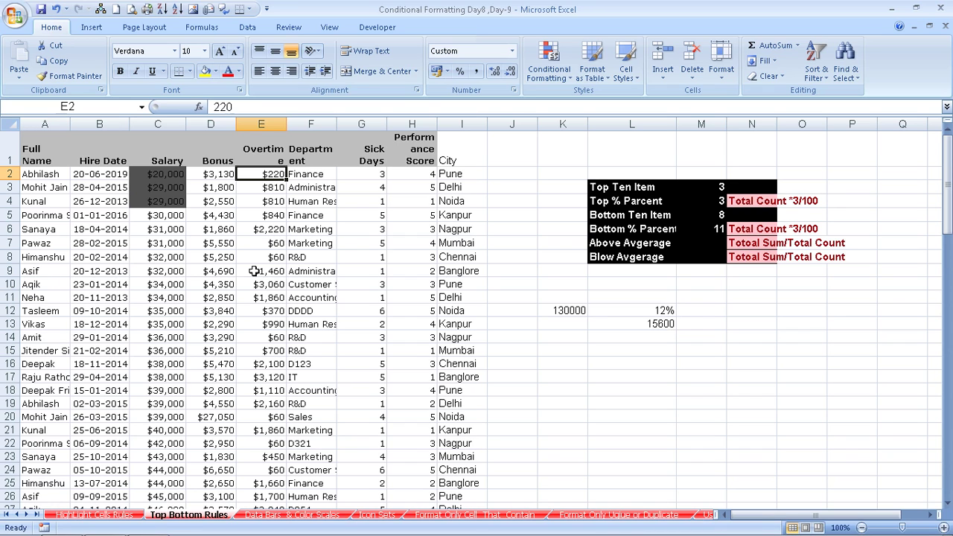
key(ctrl+shift+Down)
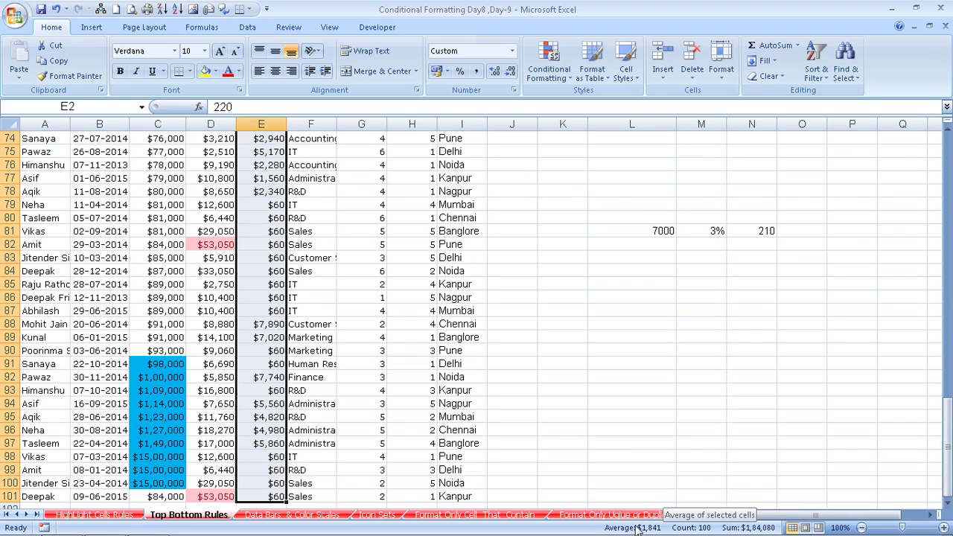
mouse_move(639, 535)
click(594, 350)
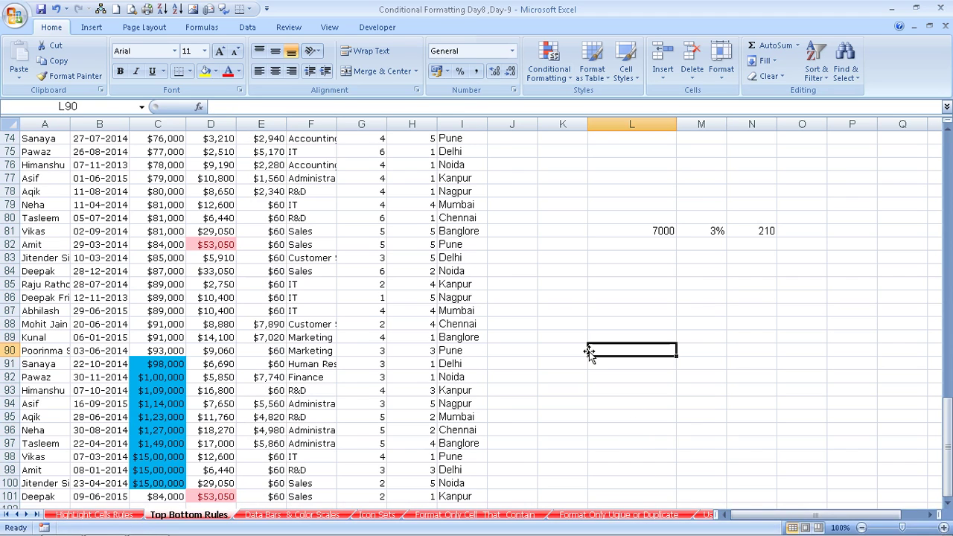
click(265, 165)
key(ctrl+Up)
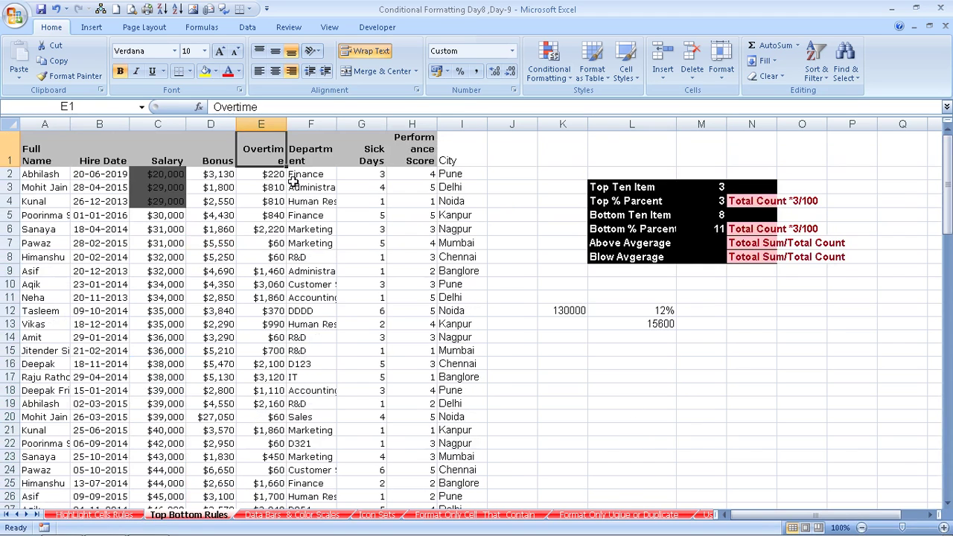
key(Down)
key(ctrl+shift+Down)
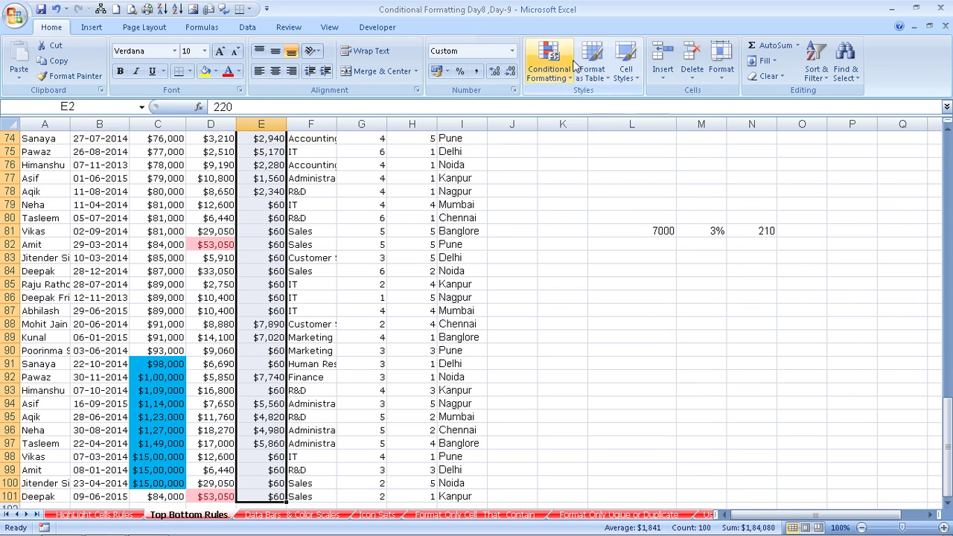
click(549, 69)
mouse_move(613, 134)
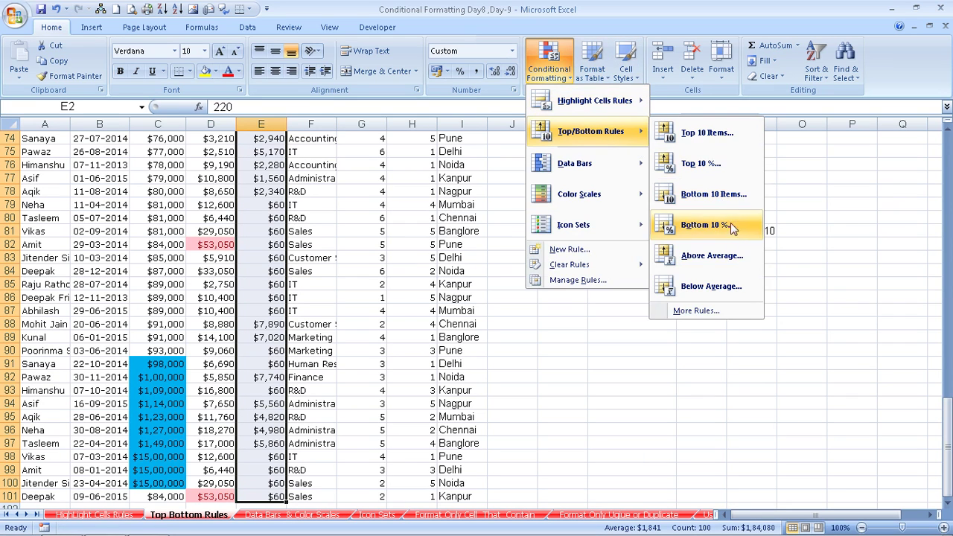
click(740, 263)
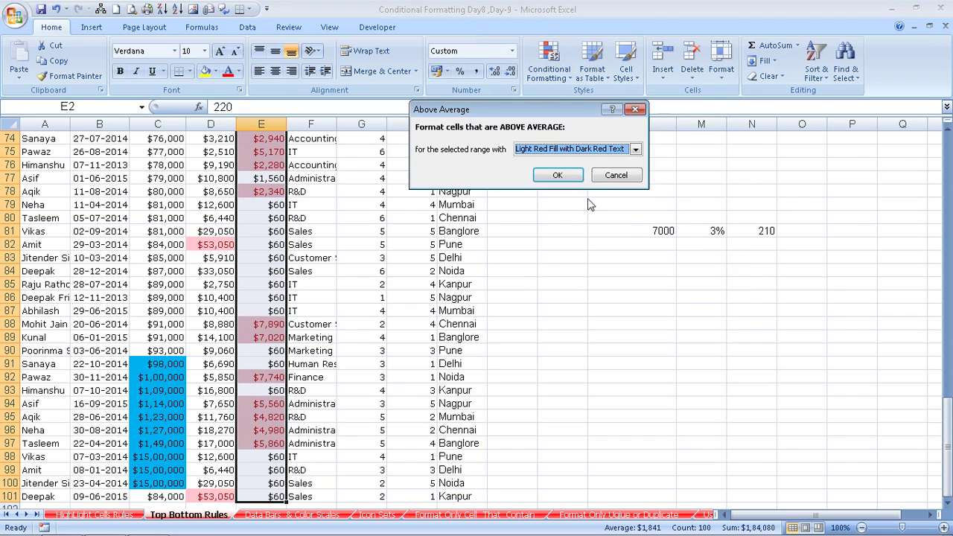
click(547, 149)
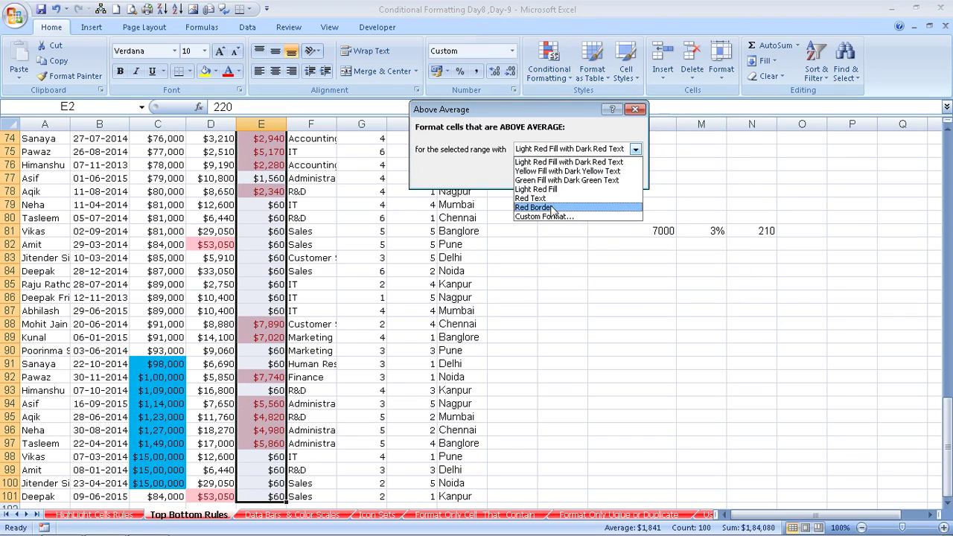
click(553, 208)
click(558, 176)
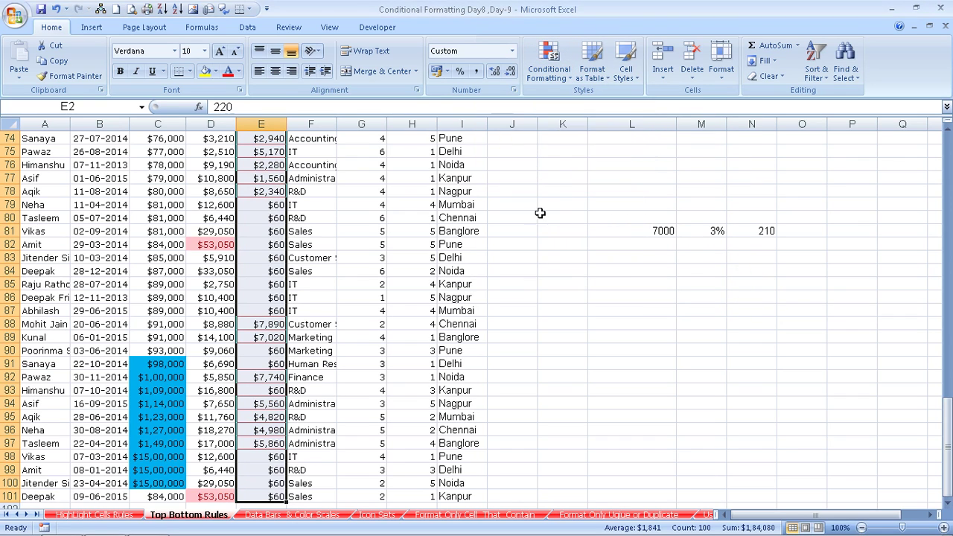
click(521, 231)
scroll(535, 257, down, 5)
scroll(526, 262, up, 6)
scroll(525, 262, up, 14)
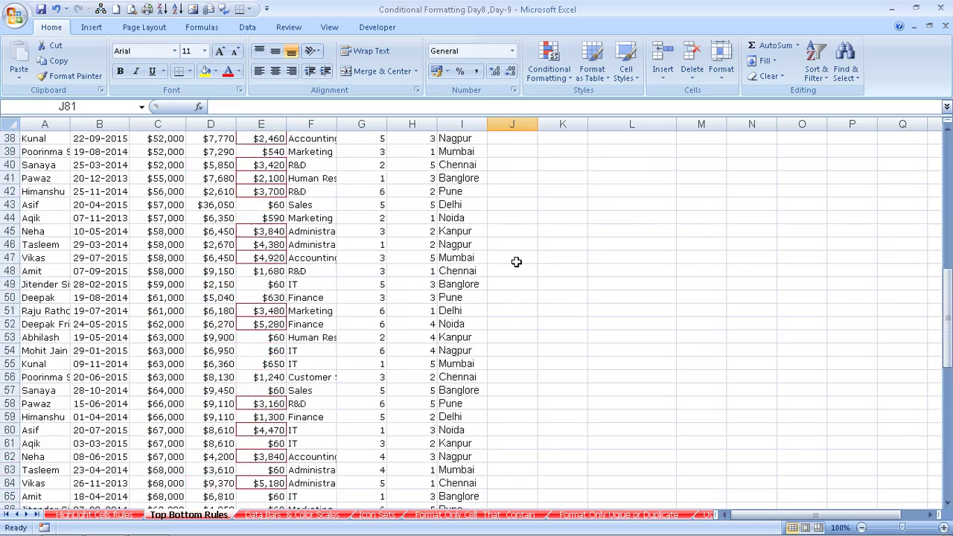
scroll(525, 262, up, 8)
scroll(525, 261, up, 2)
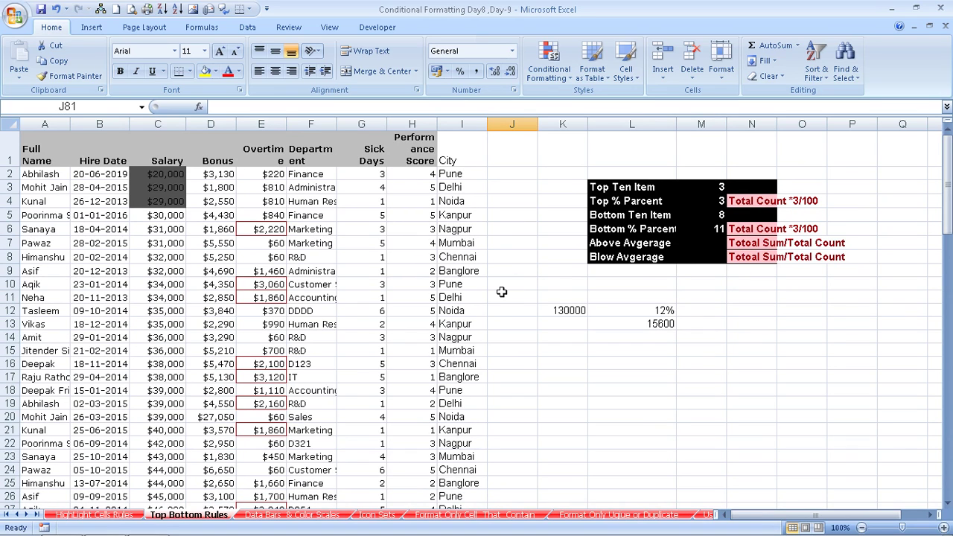
click(551, 63)
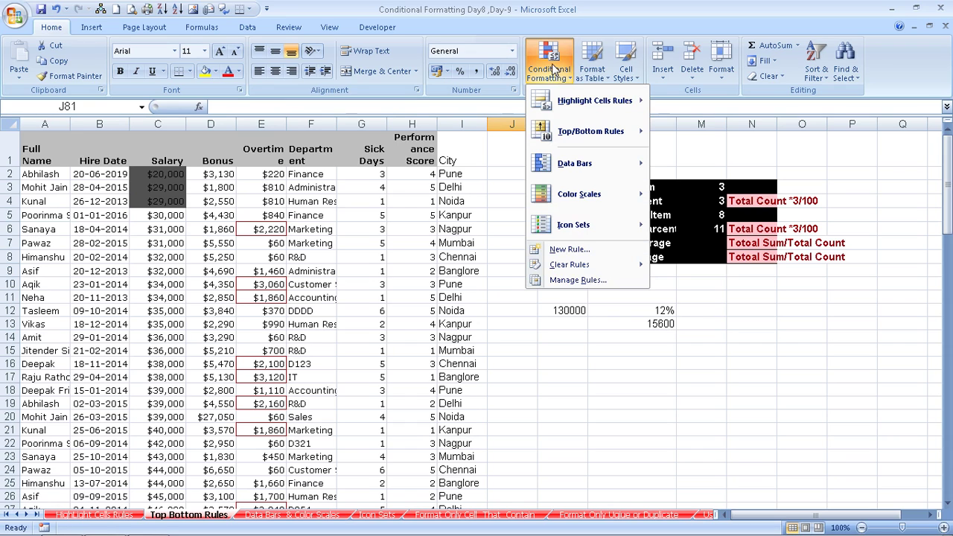
mouse_move(577, 102)
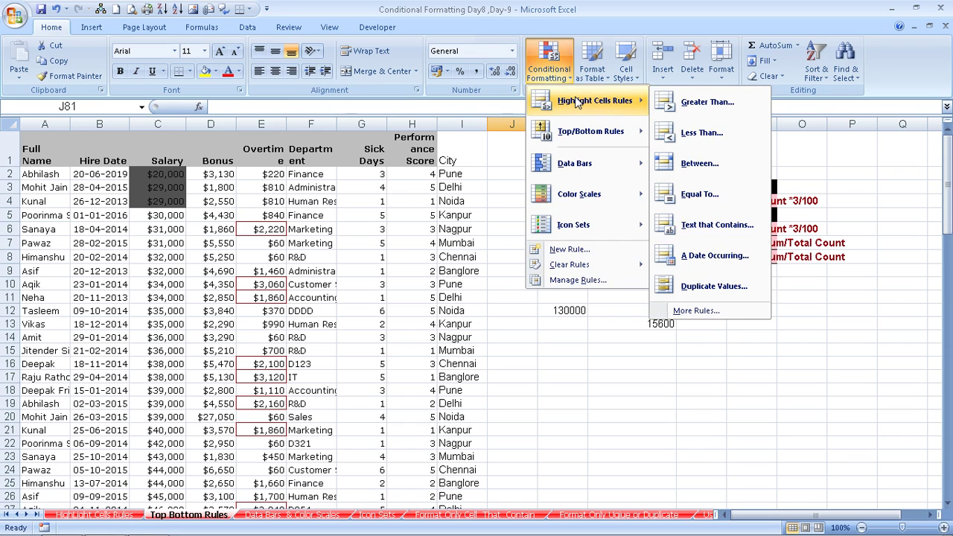
mouse_move(593, 134)
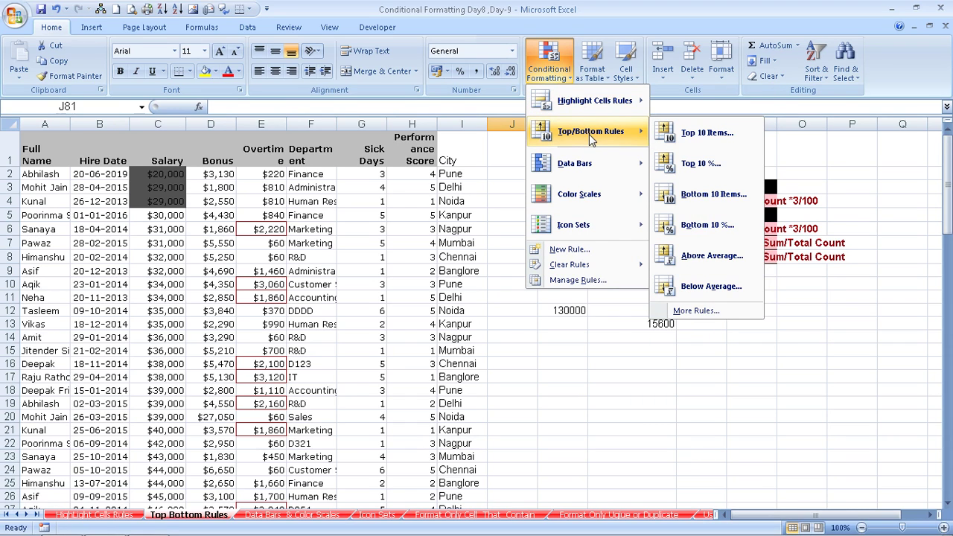
mouse_move(596, 160)
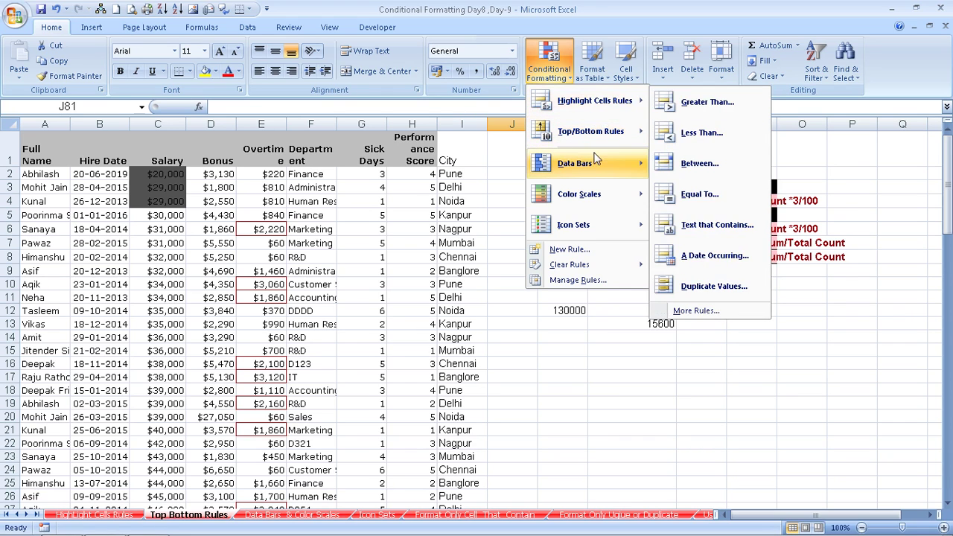
click(498, 295)
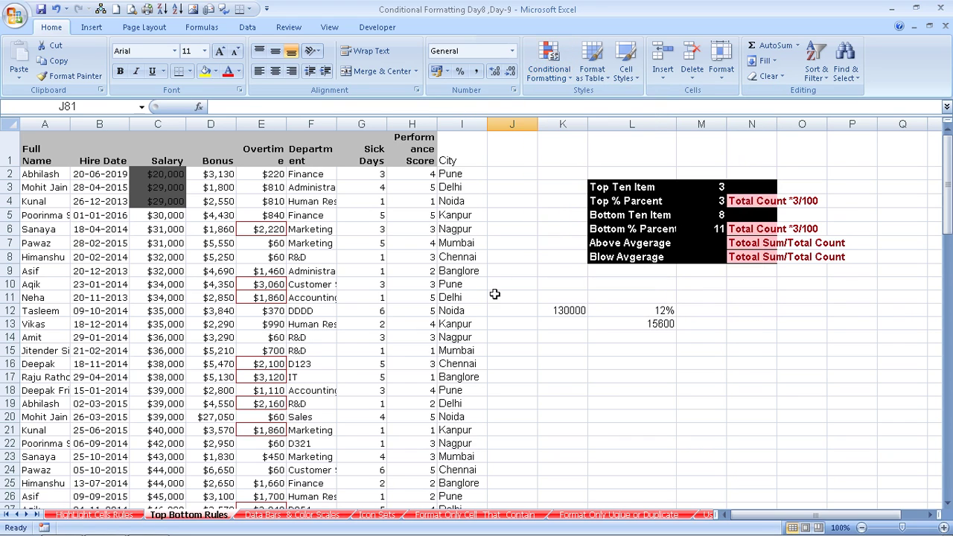
Step: On the Data Bars & Color Scales sheet, widen column C and give salaries blue gradient data bars
click(299, 516)
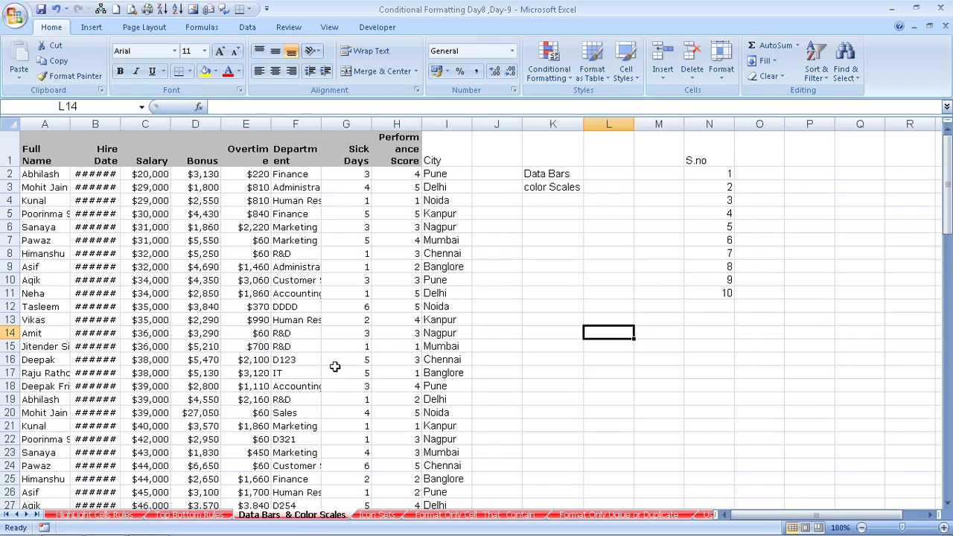
drag(168, 124, 173, 125)
click(160, 121)
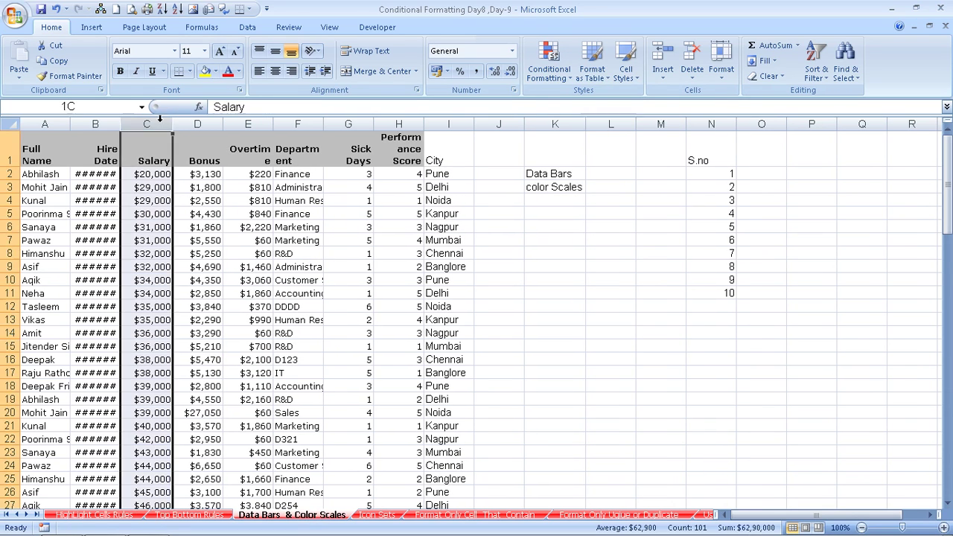
click(549, 63)
mouse_move(588, 164)
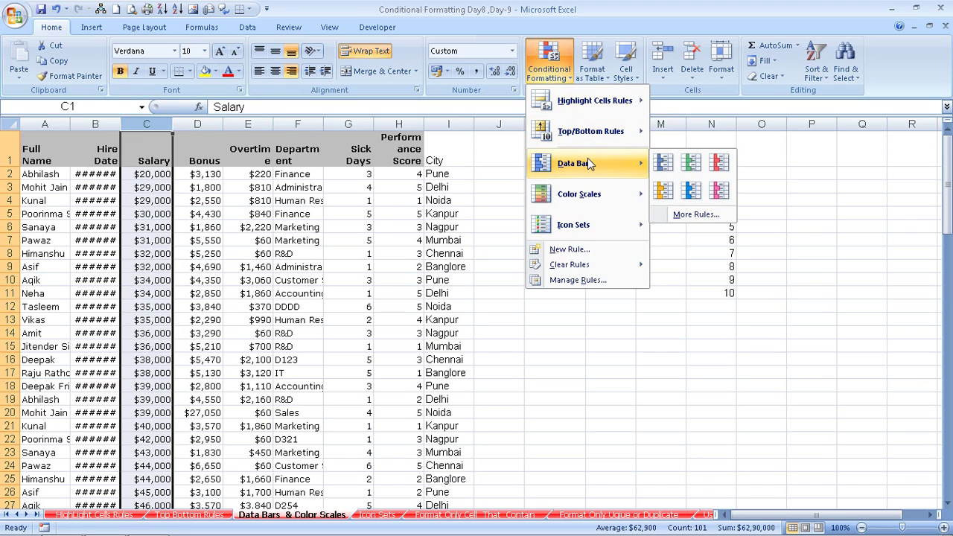
click(663, 166)
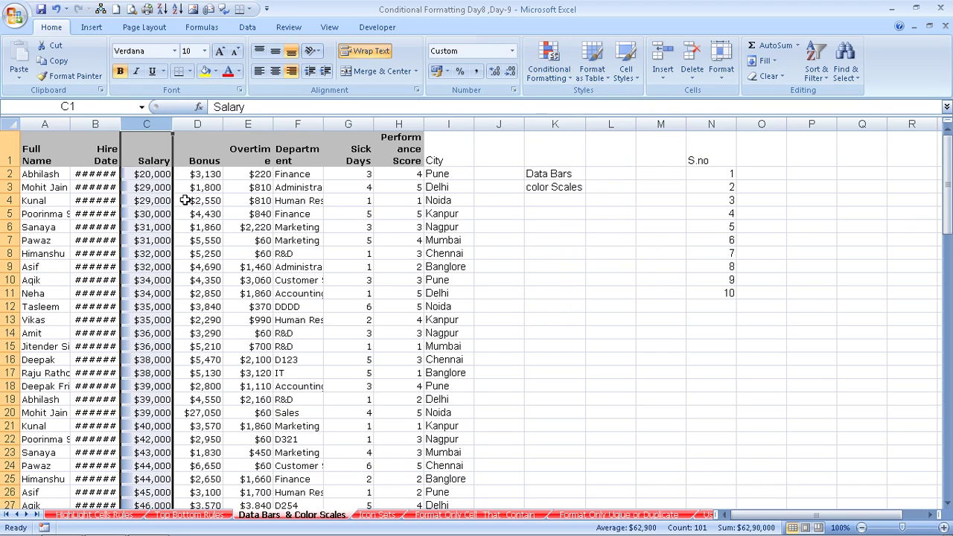
Step: Scroll through the Salary column to review the blue data bars
click(160, 201)
scroll(149, 198, down, 3)
scroll(149, 199, down, 2)
scroll(141, 197, up, 5)
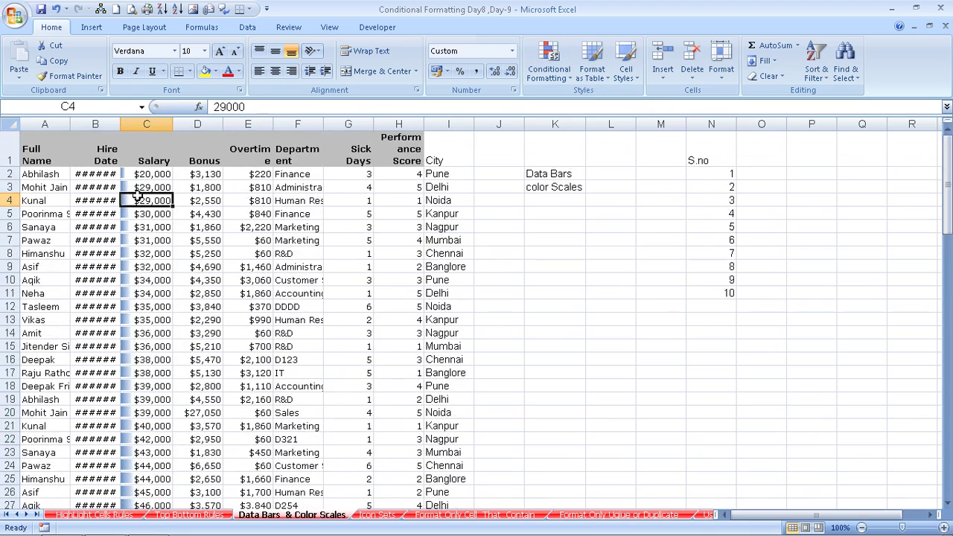
scroll(145, 190, down, 2)
scroll(149, 185, down, 5)
scroll(153, 180, down, 4)
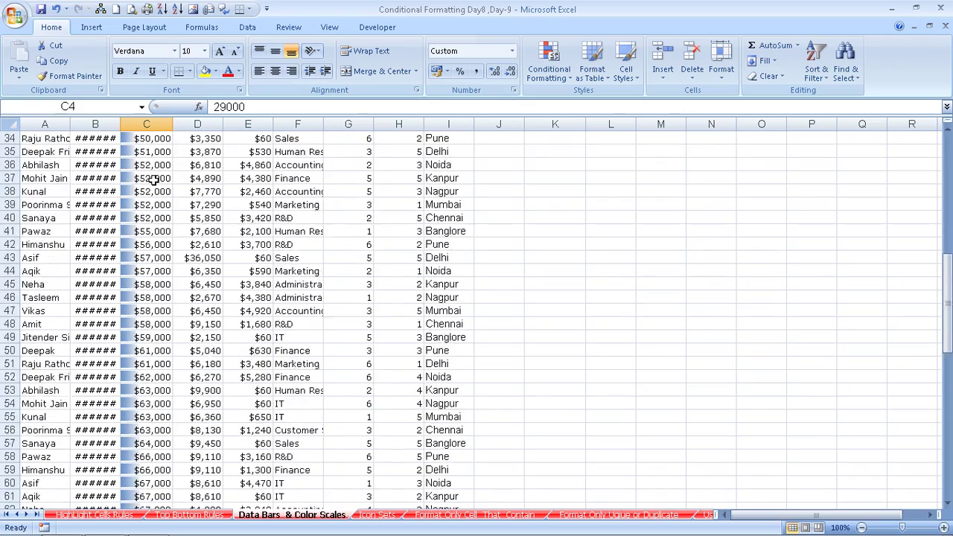
scroll(153, 179, down, 8)
scroll(156, 181, down, 5)
scroll(162, 181, down, 3)
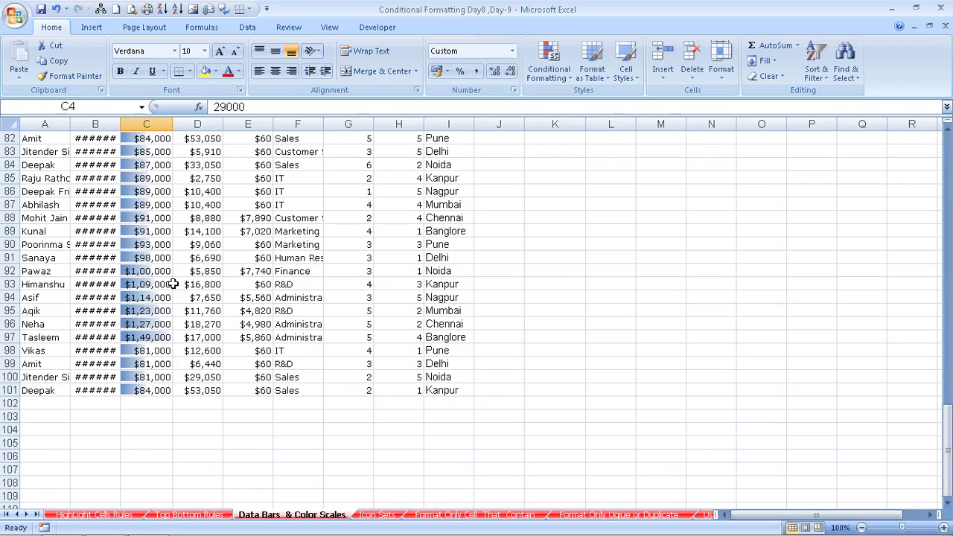
scroll(602, 323, up, 11)
scroll(638, 326, up, 12)
Step: Apply orange data bars to the S.no numbers in N2:N11
scroll(638, 326, up, 4)
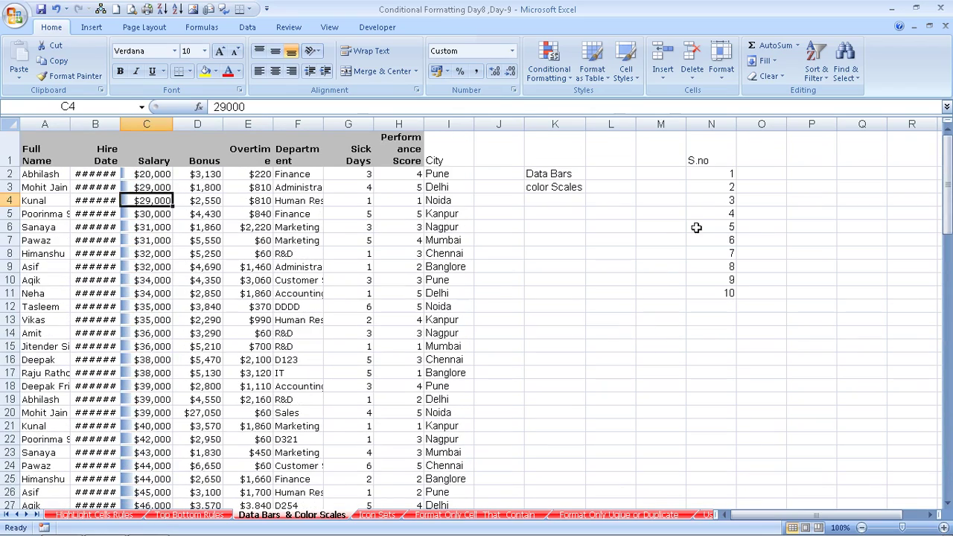
drag(711, 160, 715, 227)
drag(711, 173, 722, 293)
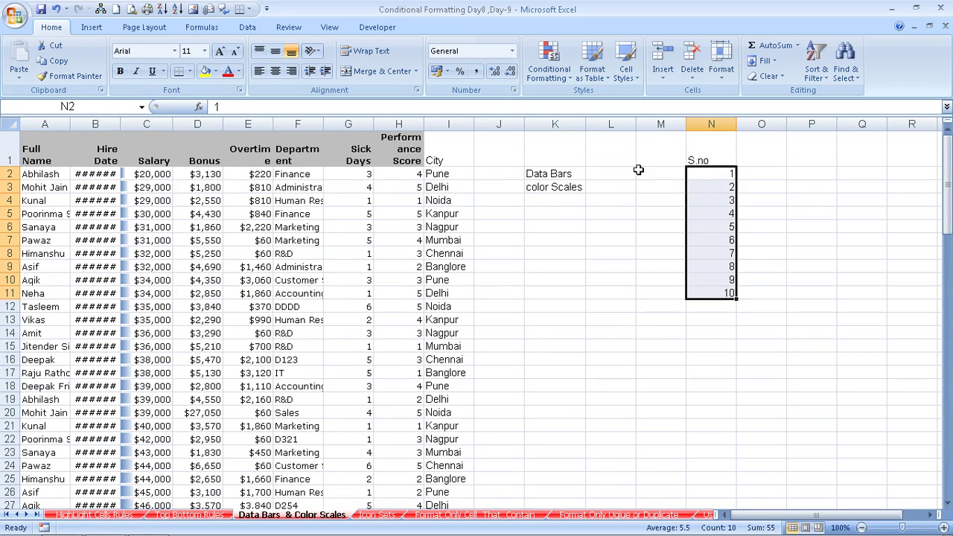
click(549, 64)
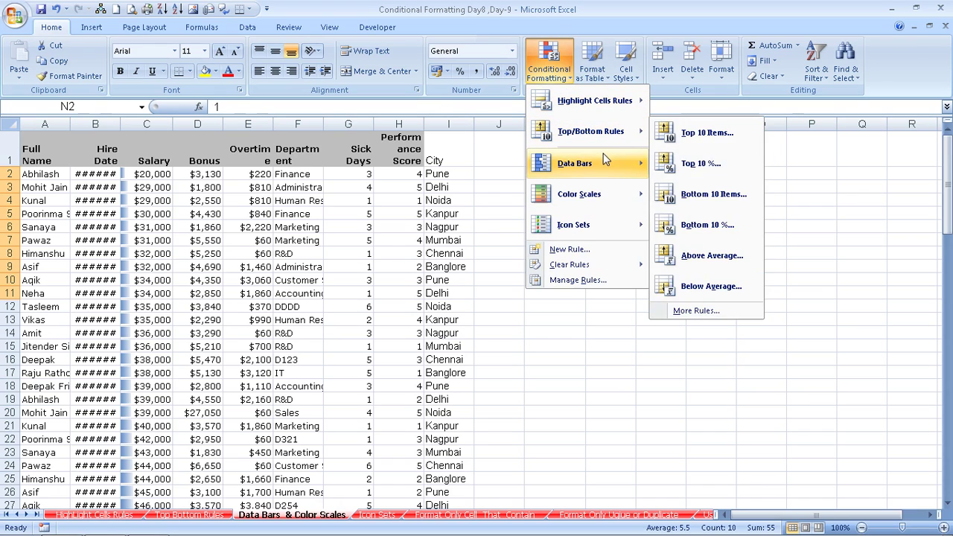
mouse_move(605, 161)
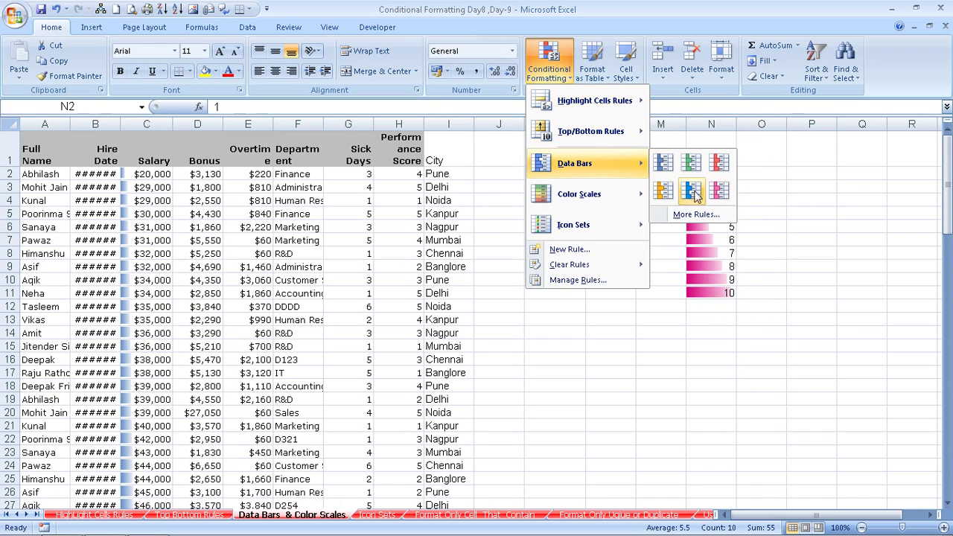
click(662, 192)
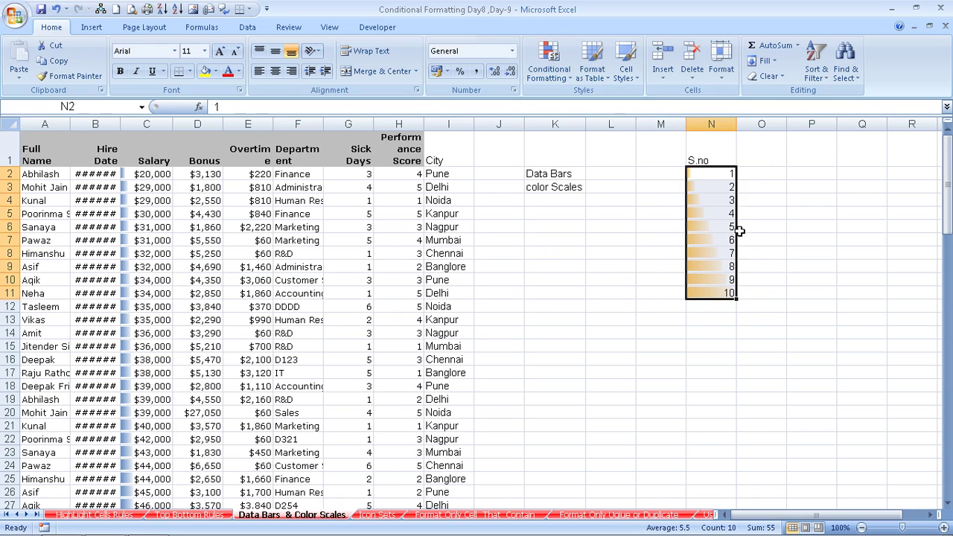
click(719, 180)
Step: Change N11 to 1 and N2 to 10 to see the bars adjust
click(730, 292)
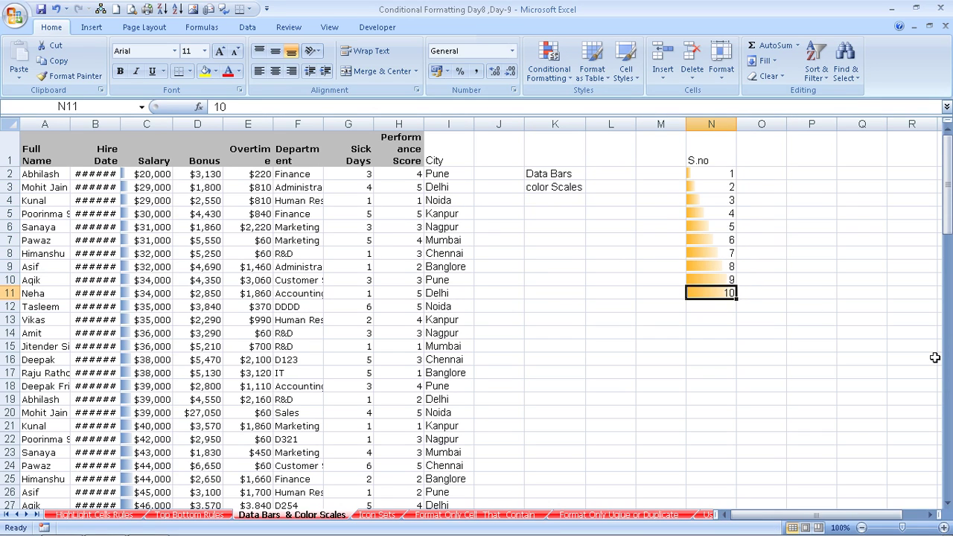
text(1)
key(Return)
key(Up)
key(Up)
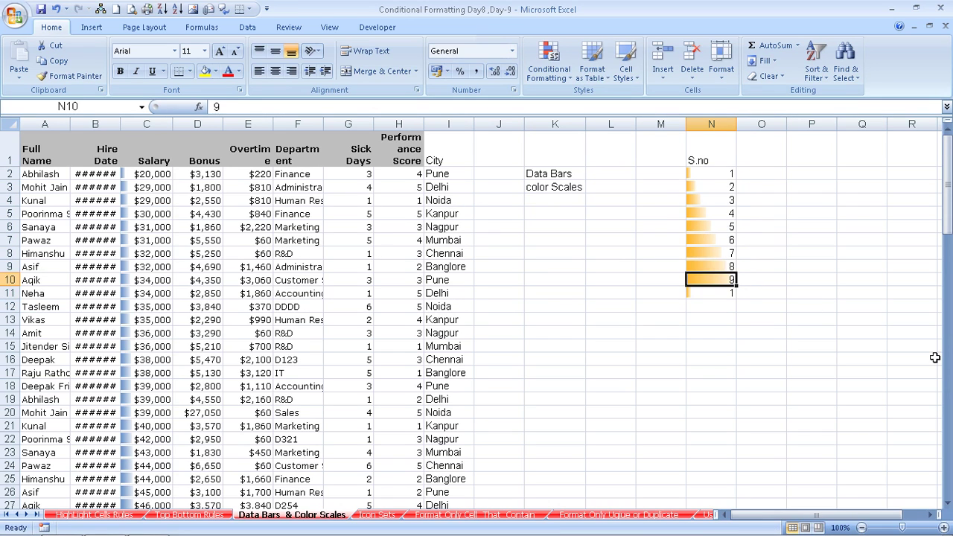
key(Up)
key(Up)
key(Up)
key(Up)
text(0)
key(Return)
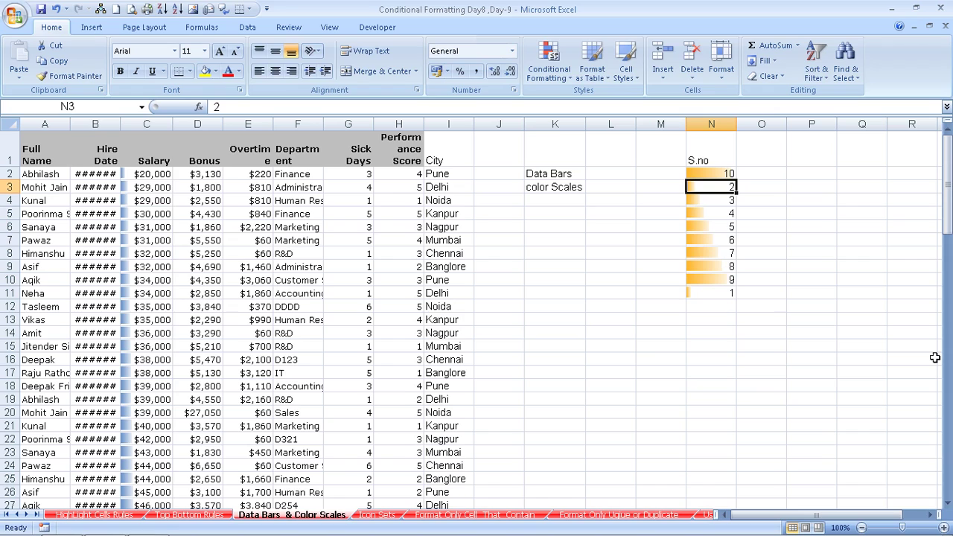
key(Down)
key(Down)
key(Down)
key(Down)
key(Down)
key(Down)
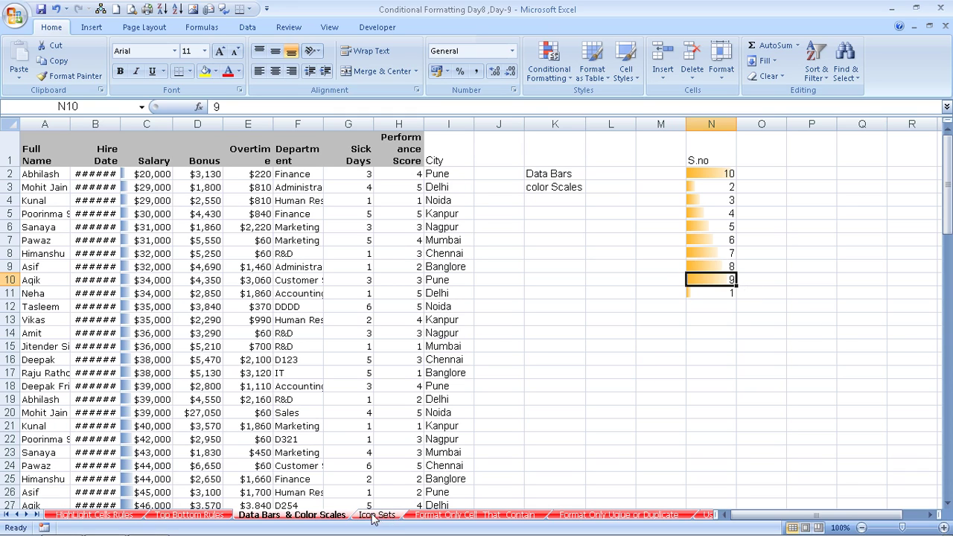
Step: Undo the S.no edits and data bars, then apply the first colour scale to N2:N11
click(564, 187)
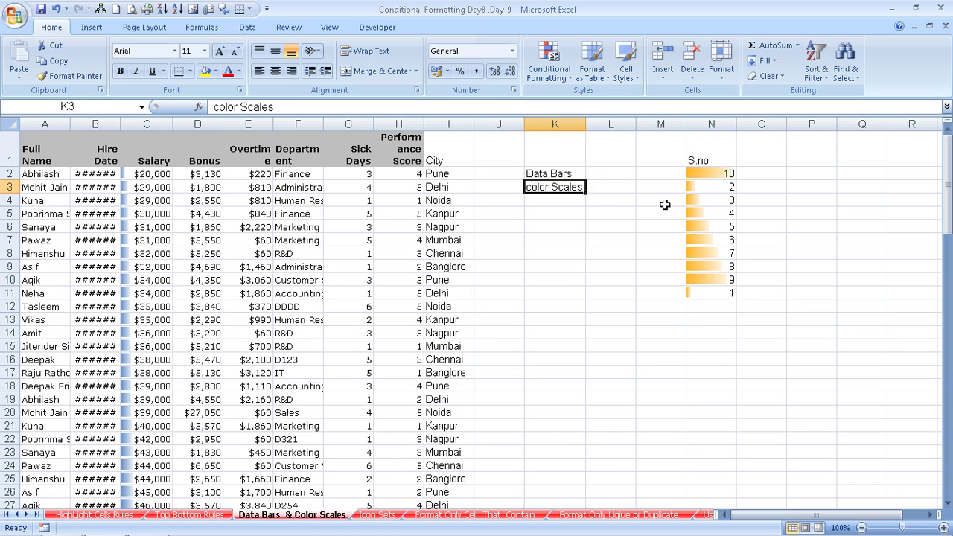
key(ctrl+z)
key(ctrl+z)
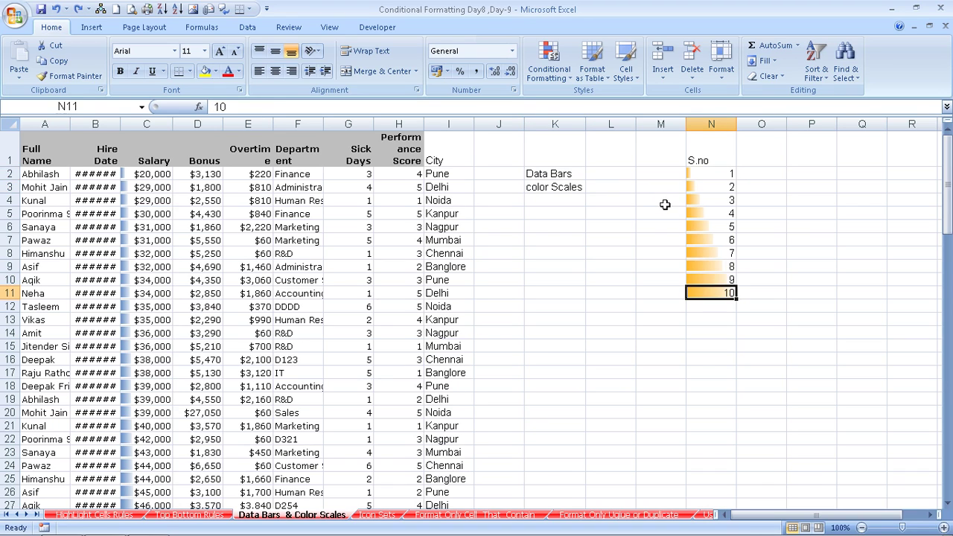
key(ctrl+z)
click(560, 68)
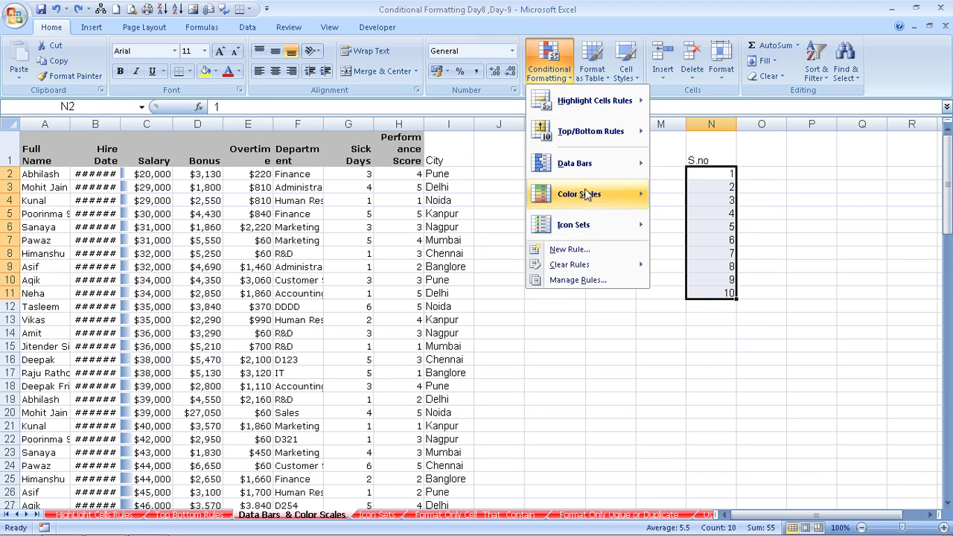
mouse_move(596, 194)
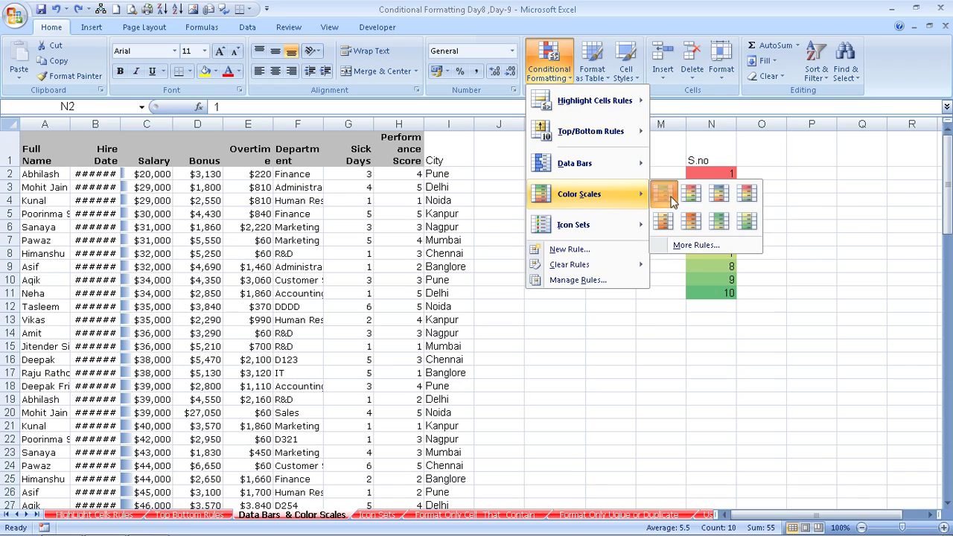
click(663, 195)
drag(715, 173, 726, 293)
click(729, 292)
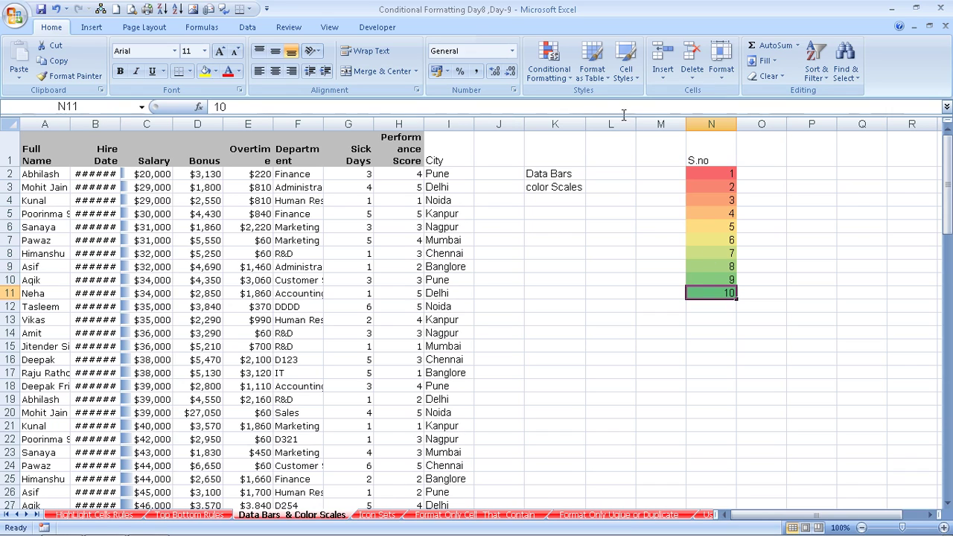
Step: Replace it with a different colour scale running from red at 1 toward green
click(549, 66)
mouse_move(602, 196)
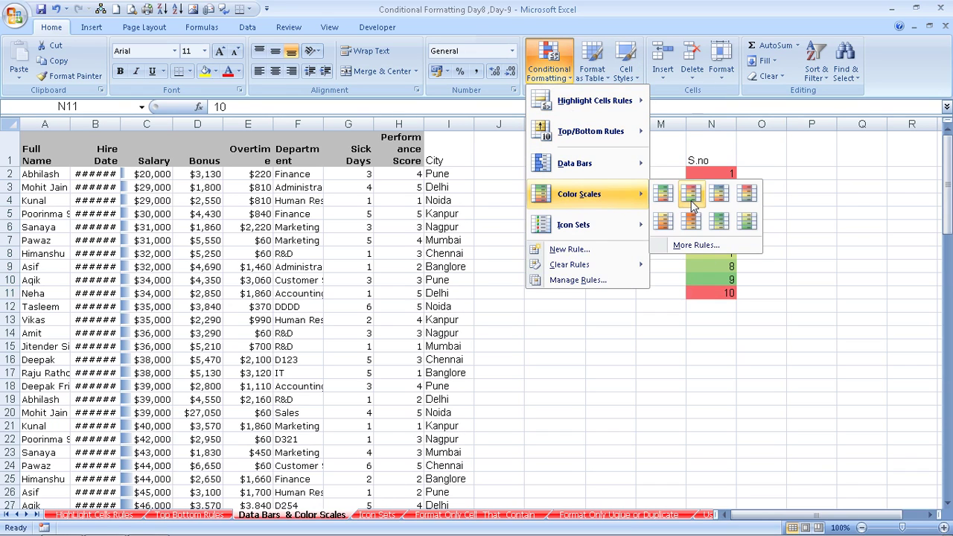
click(730, 199)
drag(726, 174, 726, 292)
click(726, 292)
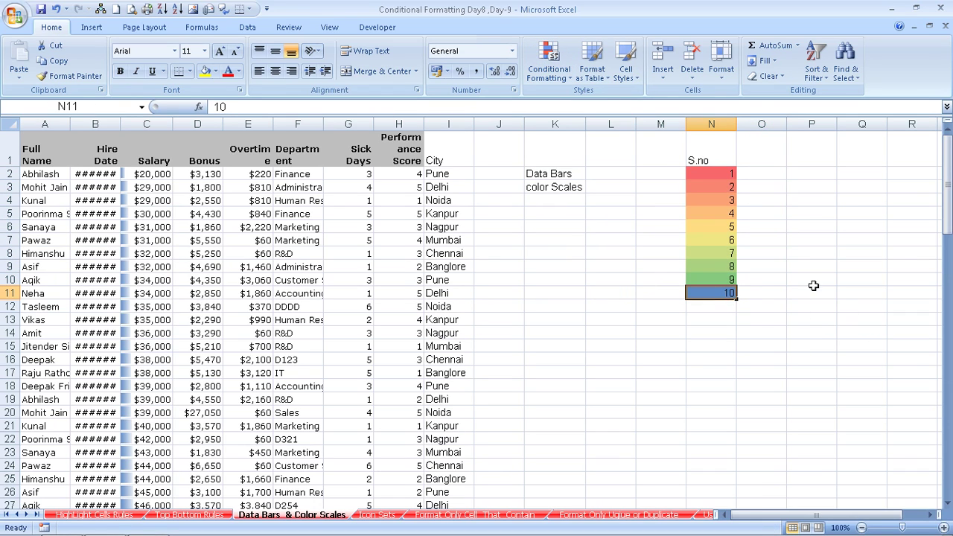
Step: On the Icon Sets sheet, select the icon key cells E3:E5
click(384, 515)
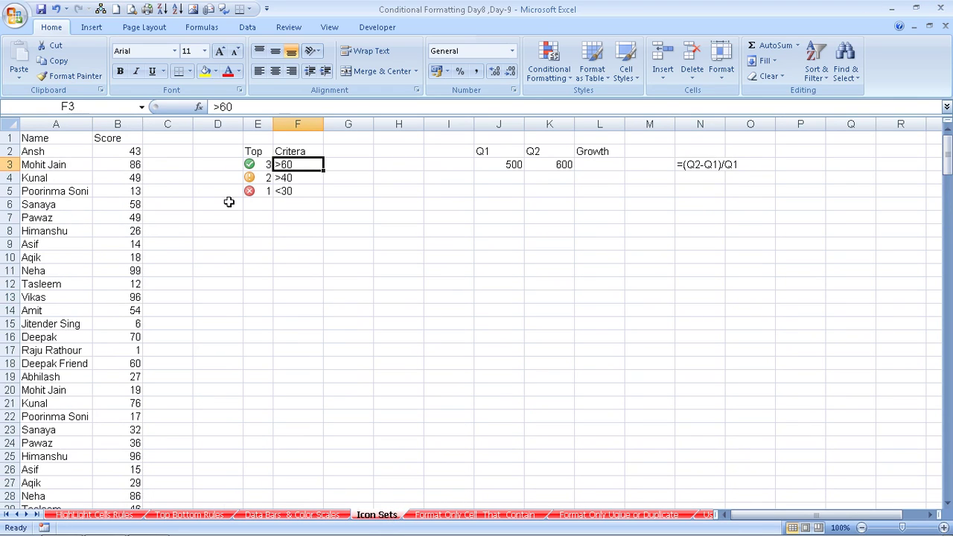
drag(255, 164, 257, 190)
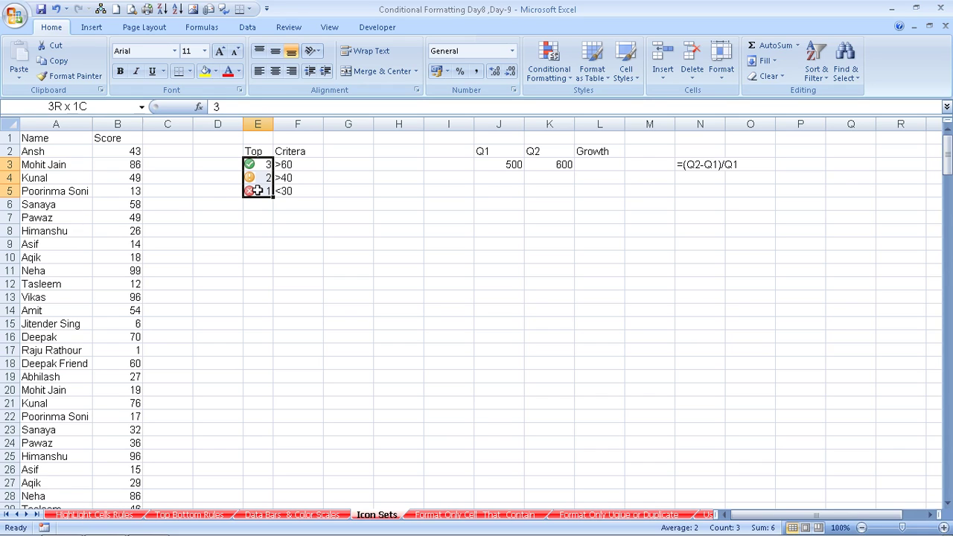
drag(257, 191, 257, 191)
Step: Select Score values B2 through B247, then scroll back to the sheet's top
click(238, 248)
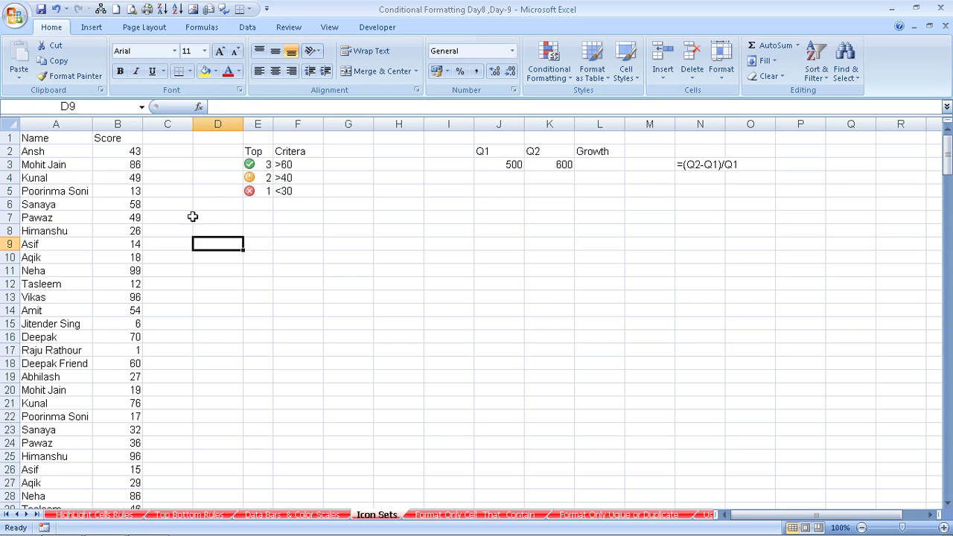
click(123, 151)
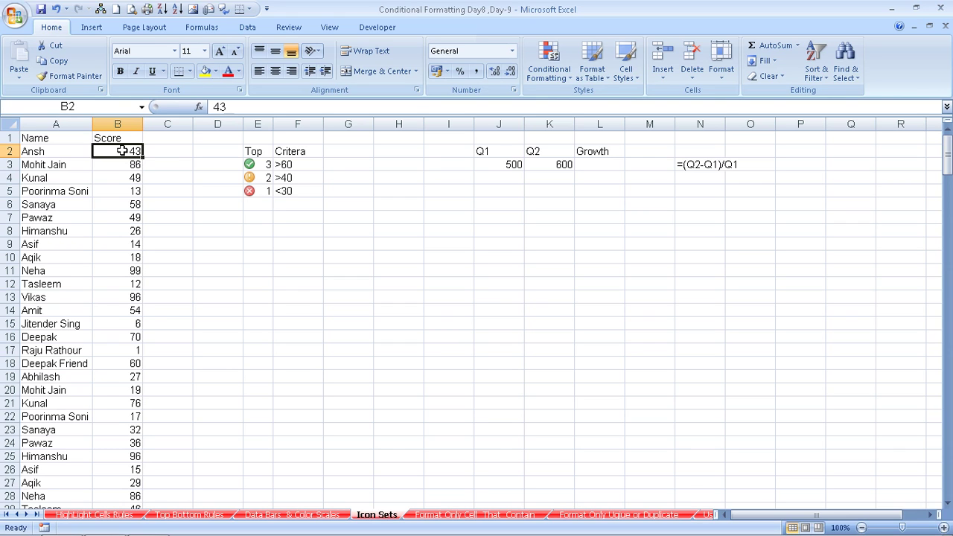
key(ctrl+shift+Down)
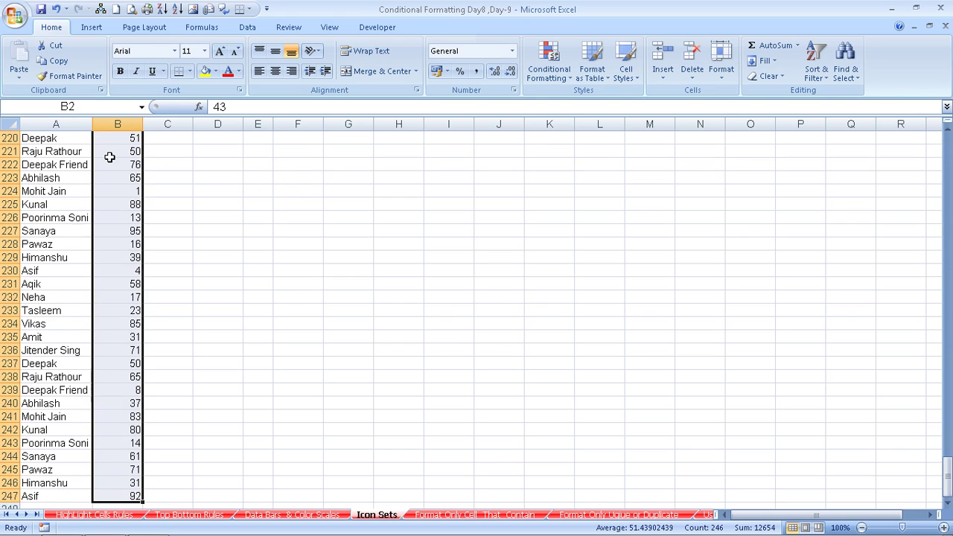
scroll(132, 160, up, 5)
scroll(283, 260, up, 7)
scroll(283, 260, up, 10)
scroll(290, 253, up, 14)
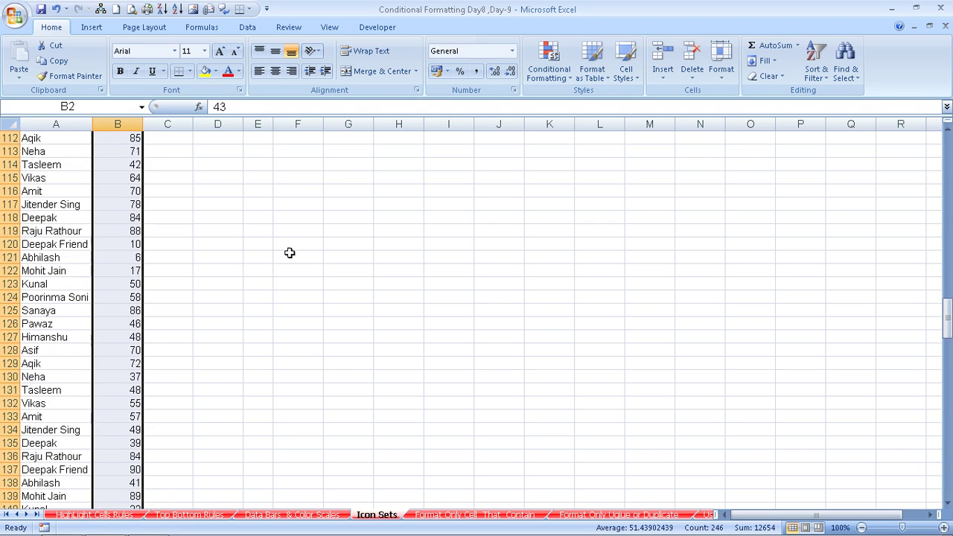
drag(947, 335, 951, 203)
drag(937, 133, 937, 134)
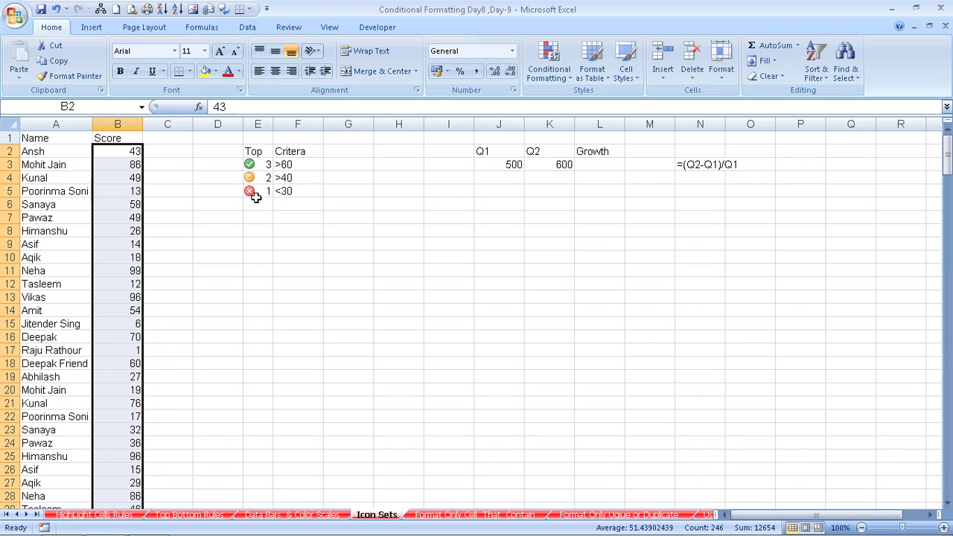
Step: Apply 3 Symbols (Circled) icons to the Scores, then inspect B3's 86 and select B2:B5
click(549, 71)
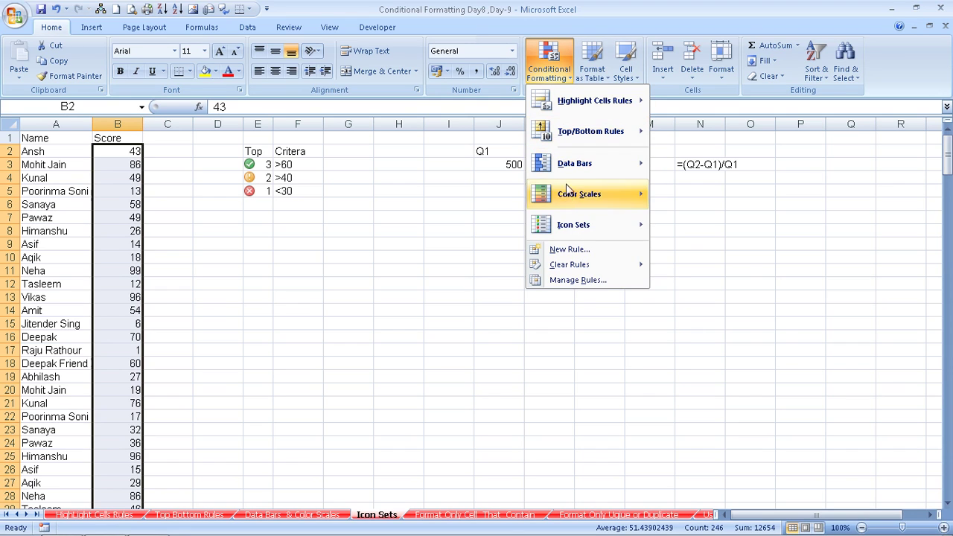
mouse_move(564, 231)
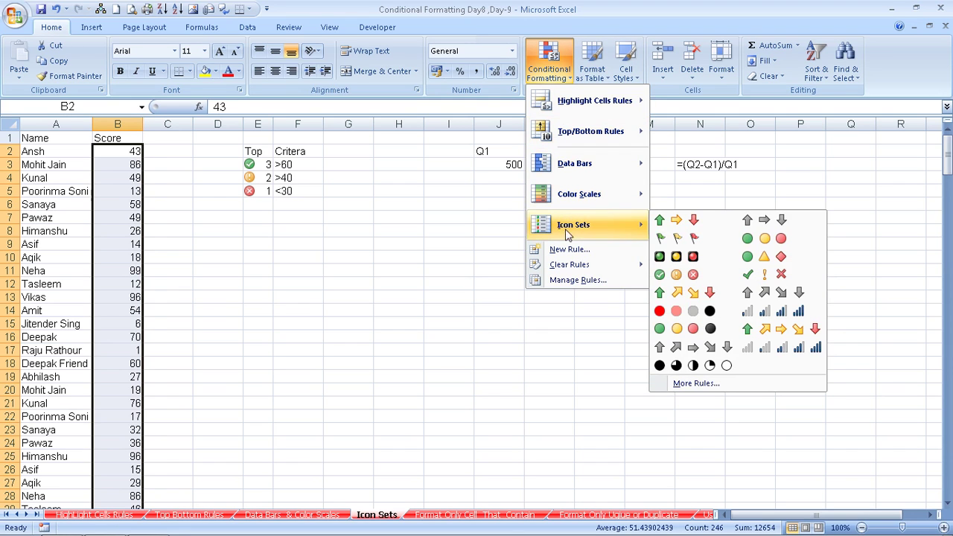
click(677, 277)
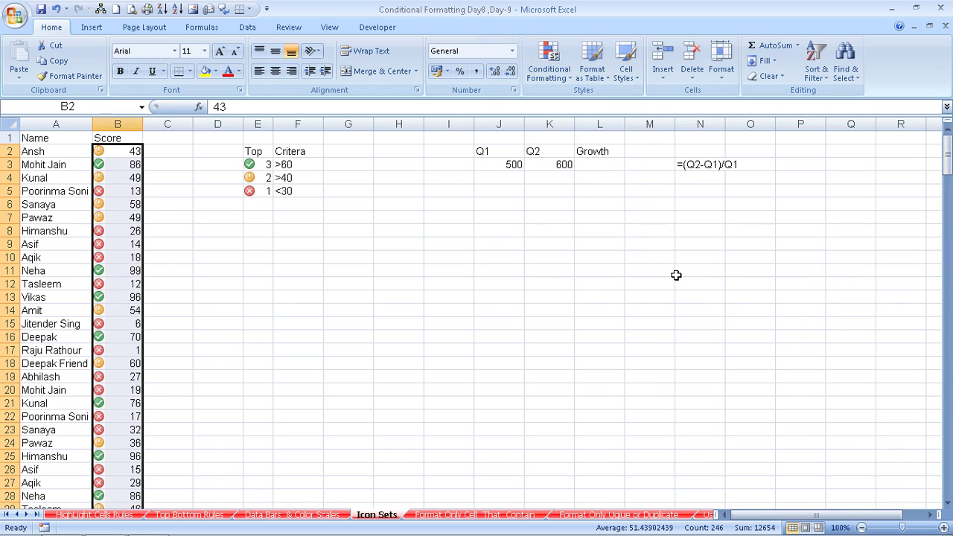
click(470, 254)
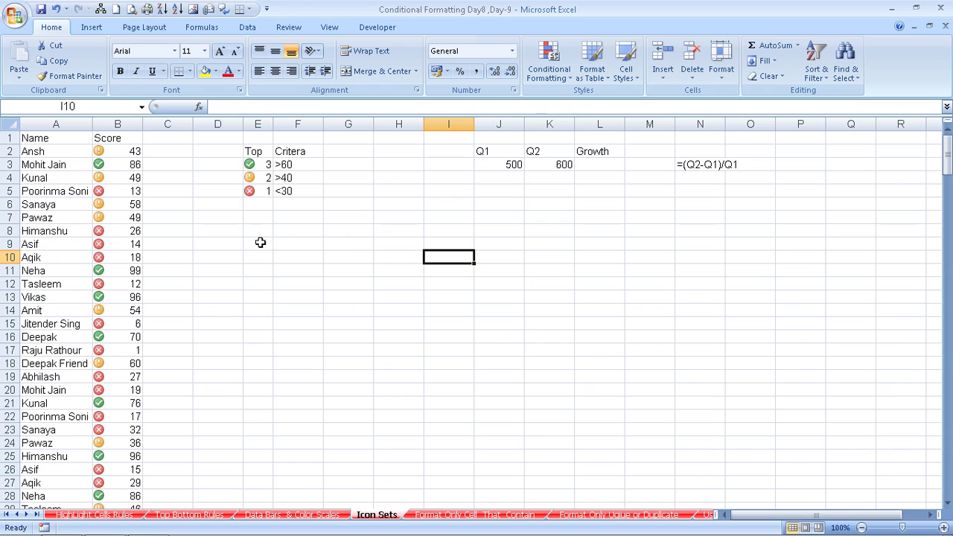
click(120, 163)
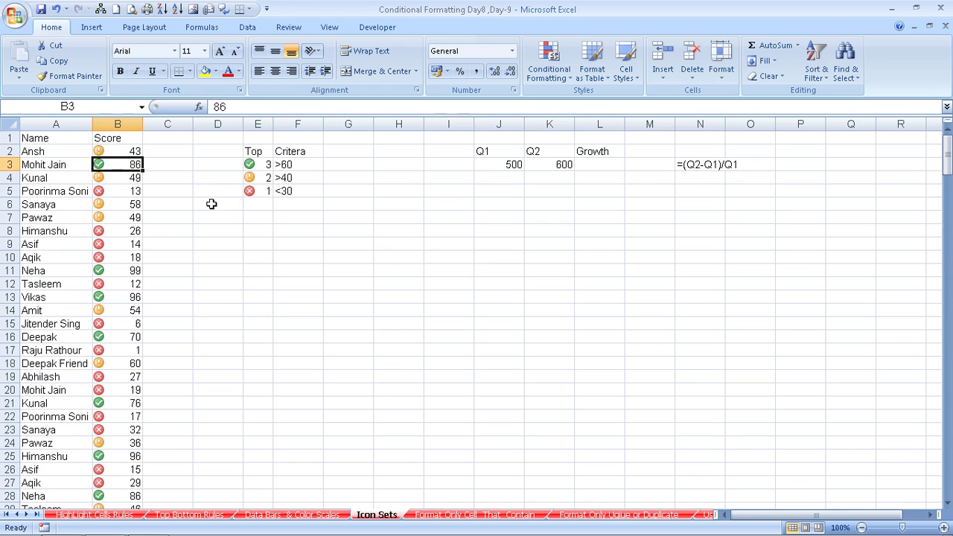
drag(136, 152, 133, 189)
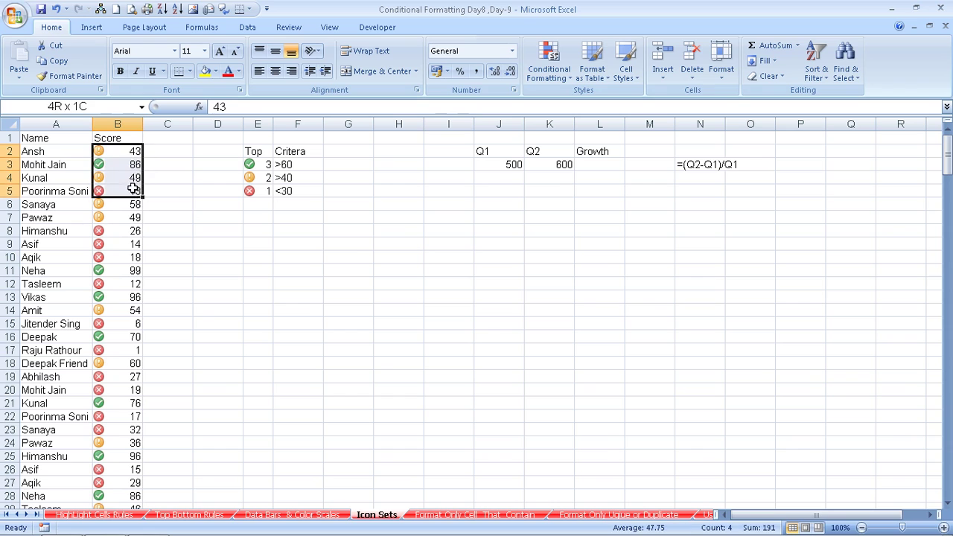
Step: Retype B14's Score as 61, then 68, finally 700, leaving it the only green check
click(132, 244)
click(146, 310)
click(128, 310)
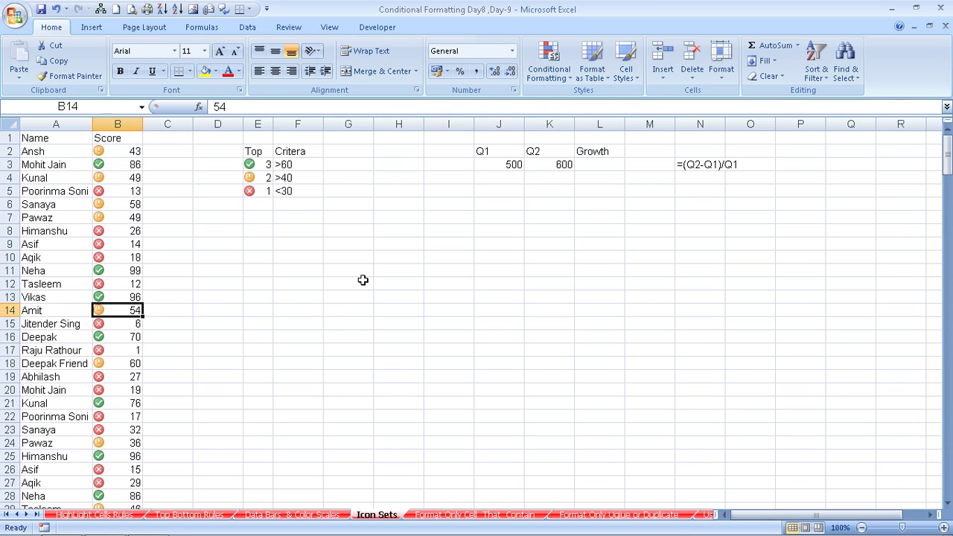
text(61)
key(Return)
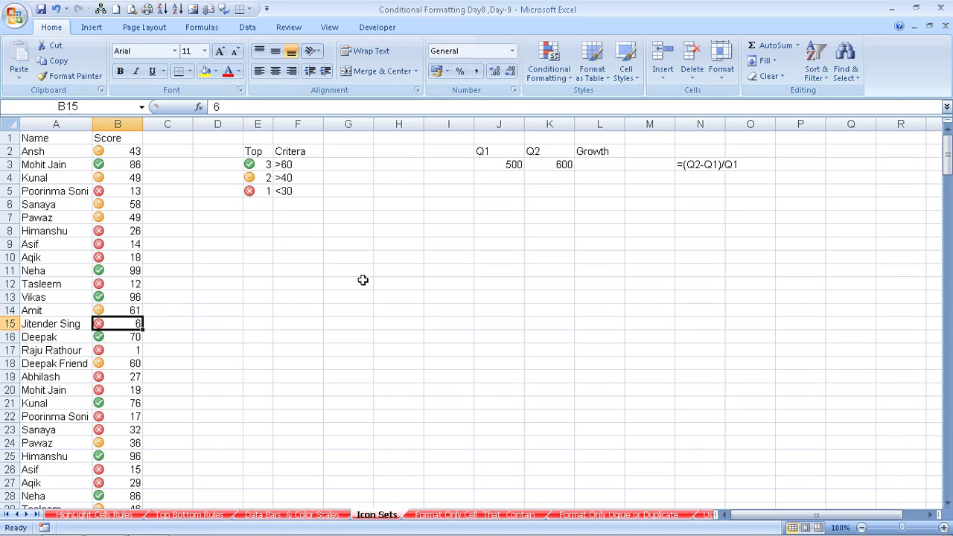
key(Up)
text(68)
key(Return)
key(Up)
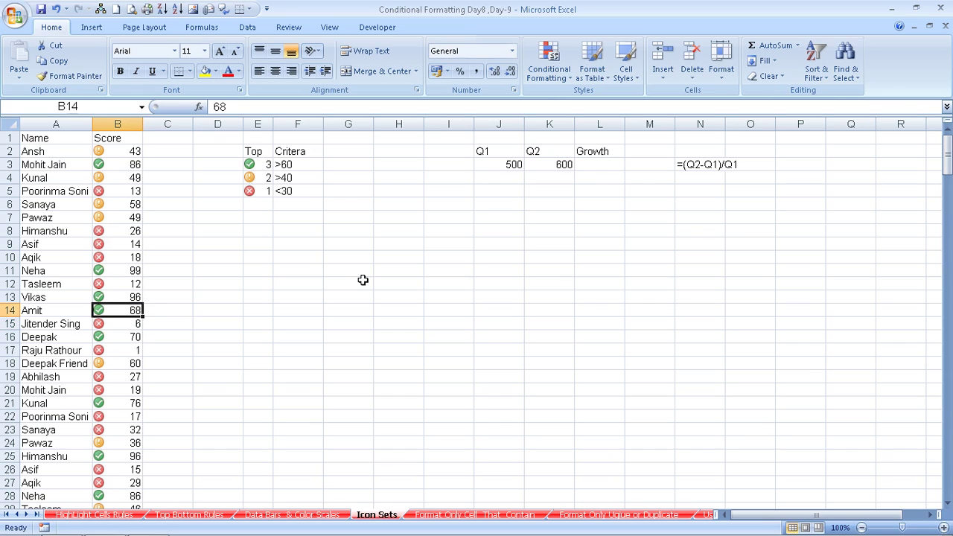
text(700)
key(Return)
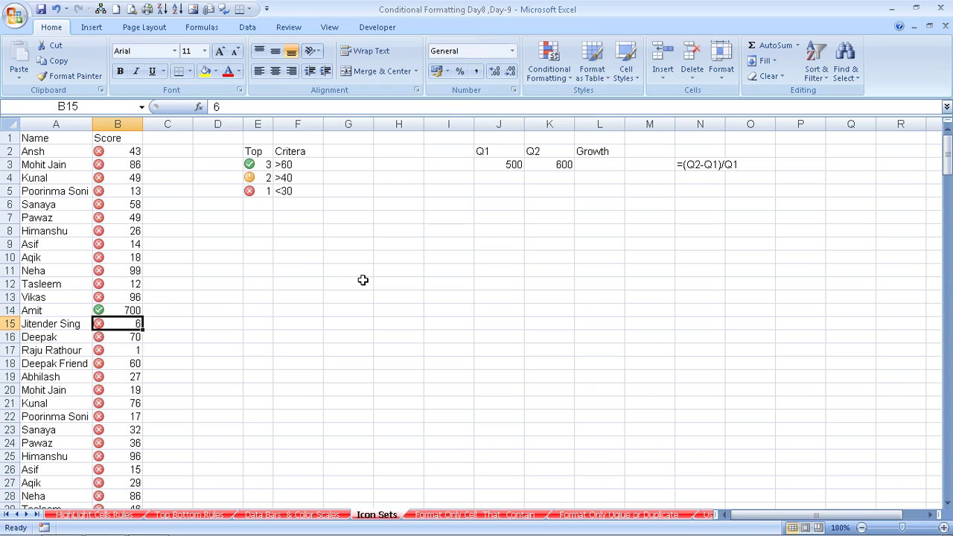
key(ctrl+Up)
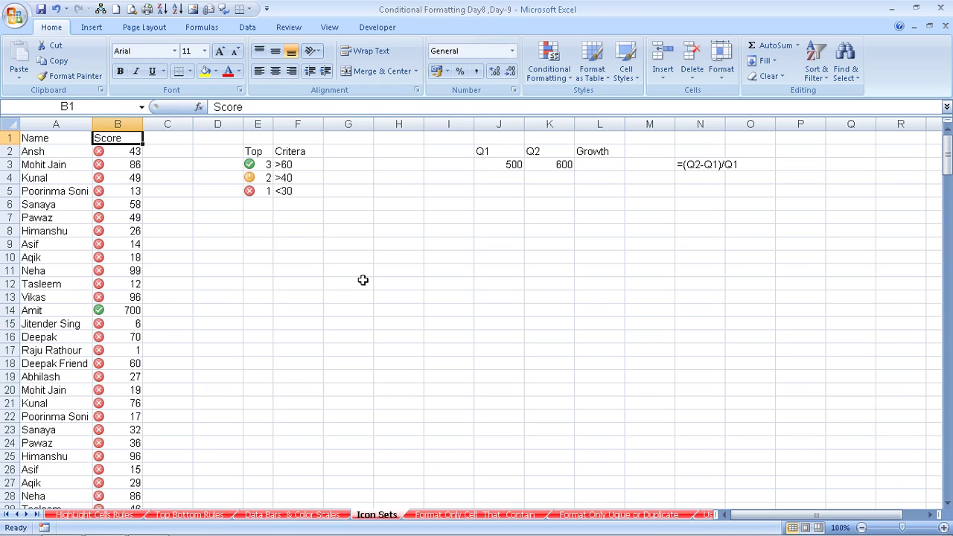
Step: Select column B and switch its icons to 3 Traffic Lights (Rimmed)
click(549, 66)
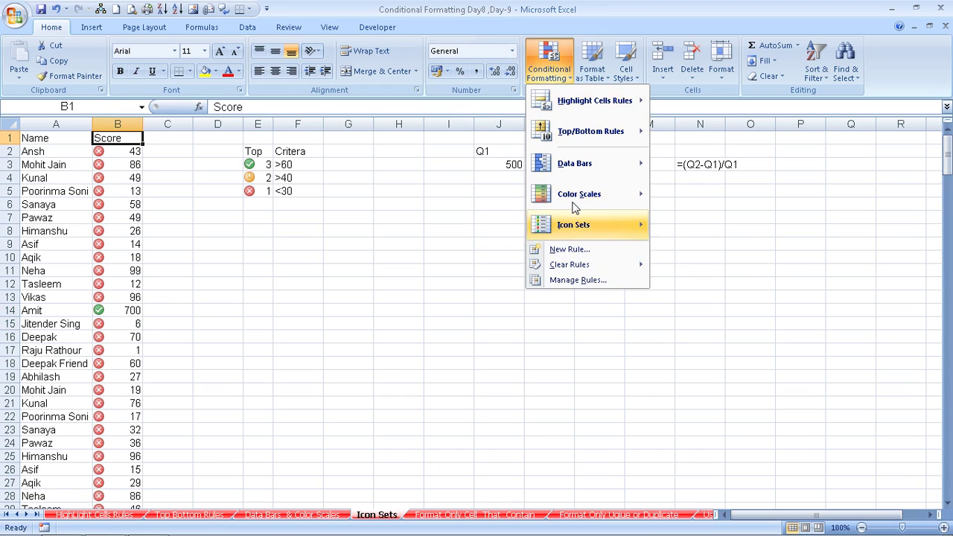
mouse_move(569, 230)
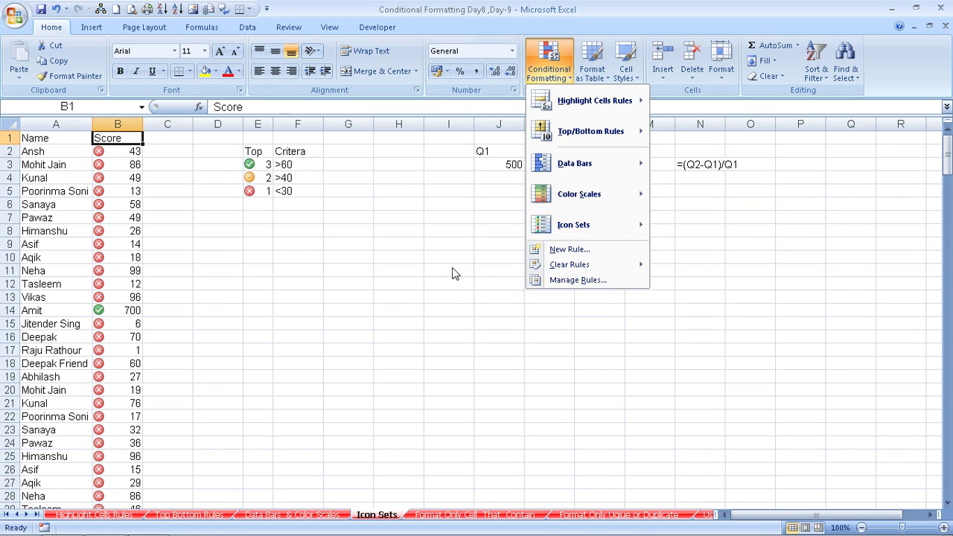
click(111, 113)
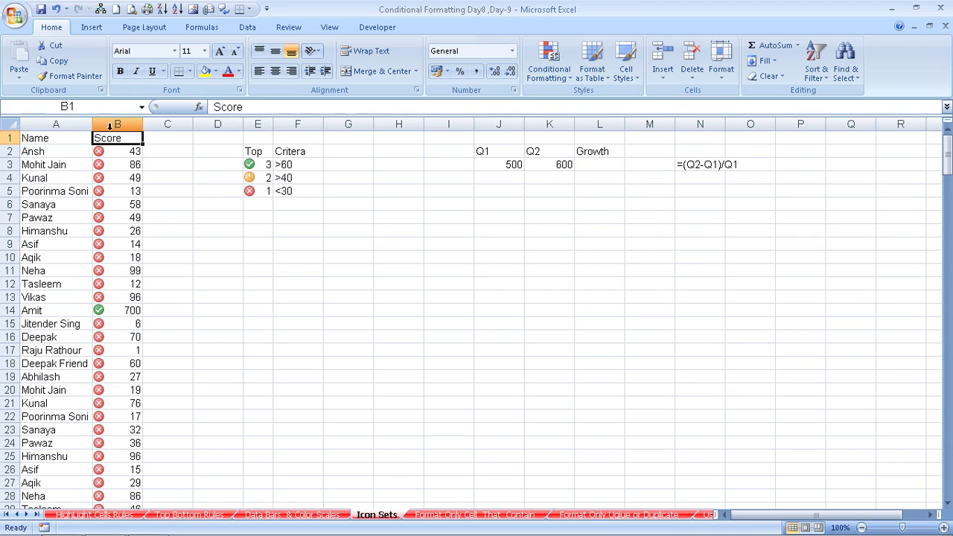
click(109, 127)
click(549, 70)
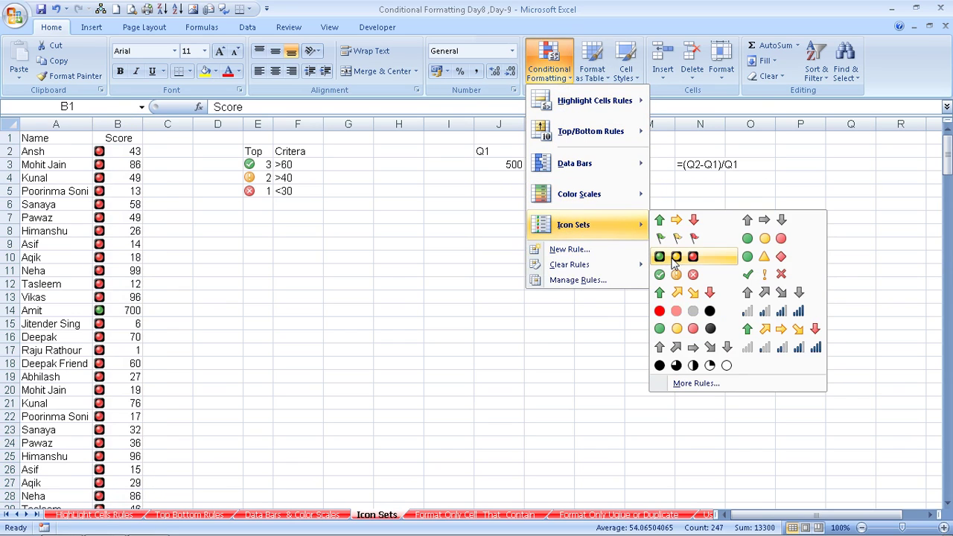
click(676, 257)
drag(339, 246, 341, 257)
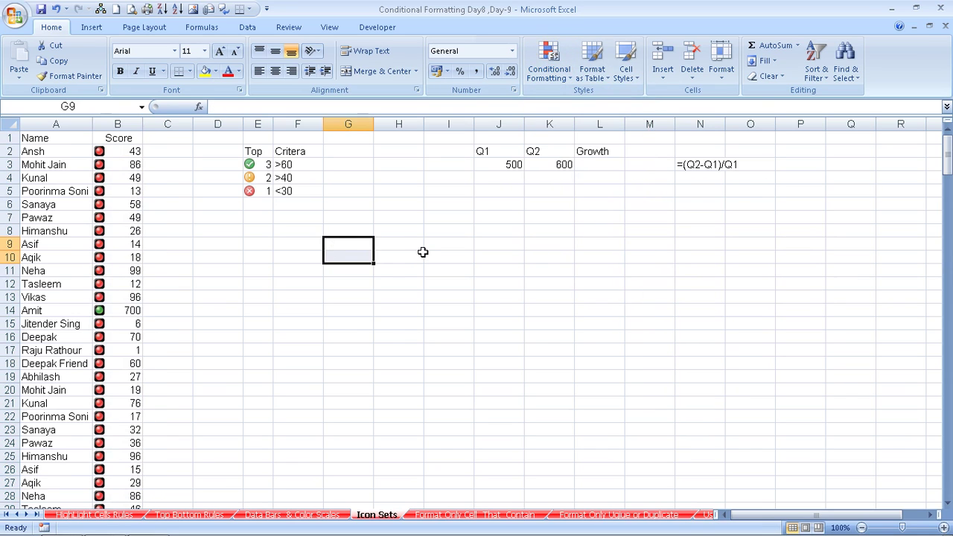
Step: Enter working notes 100 in G8 and >67 in I8
key(Up)
text(100)
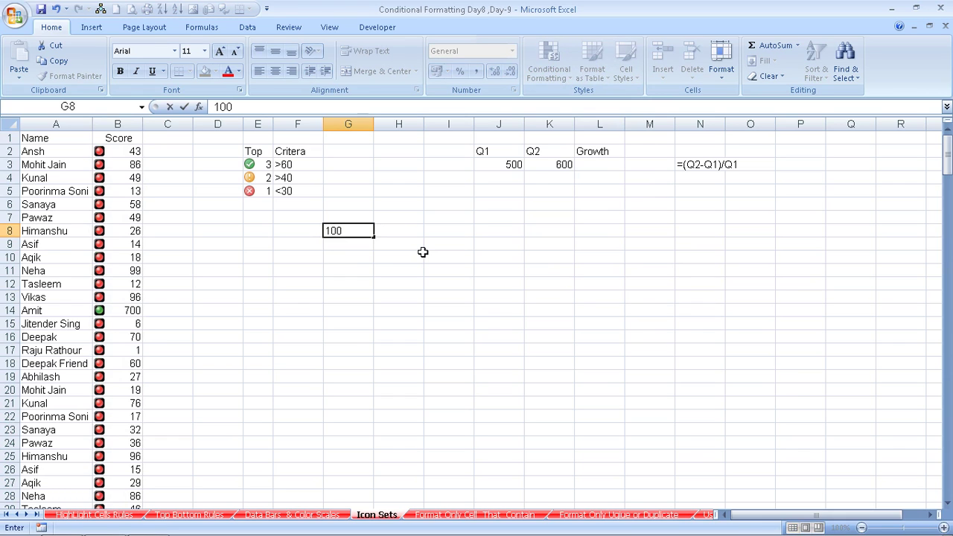
key(Return)
key(Up)
key(Right)
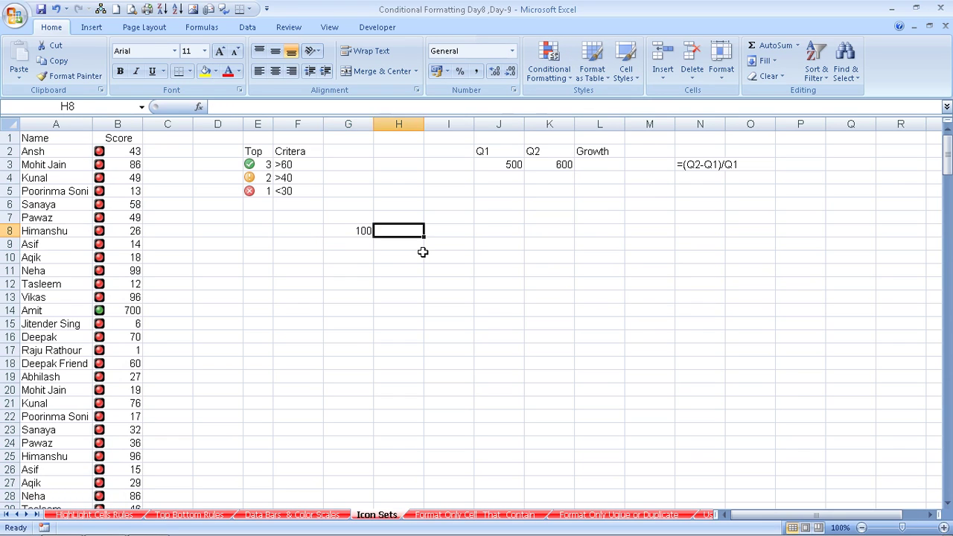
key(Right)
text(>)
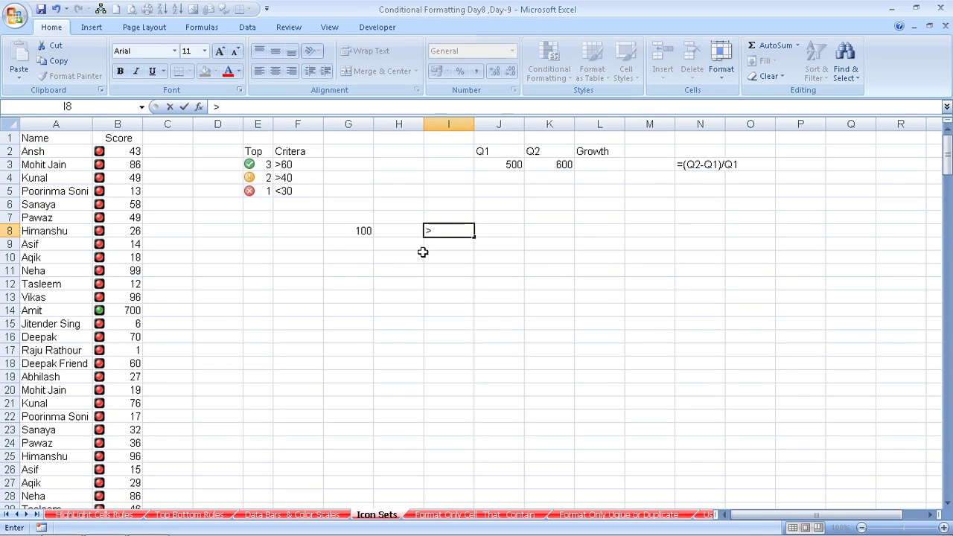
text(67)
key(Return)
Step: Type > in I9, then select the Score column from B1 downward
key(Left)
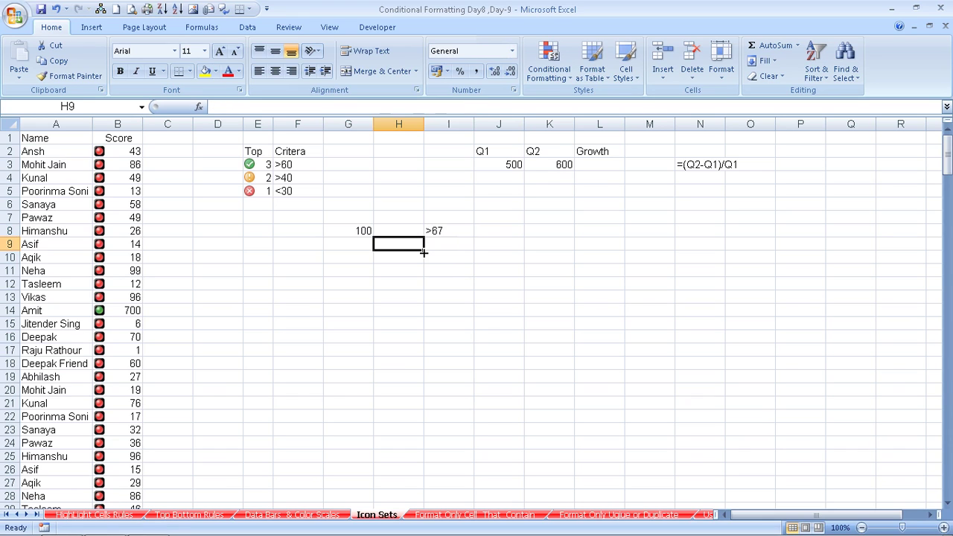
key(Right)
text(>)
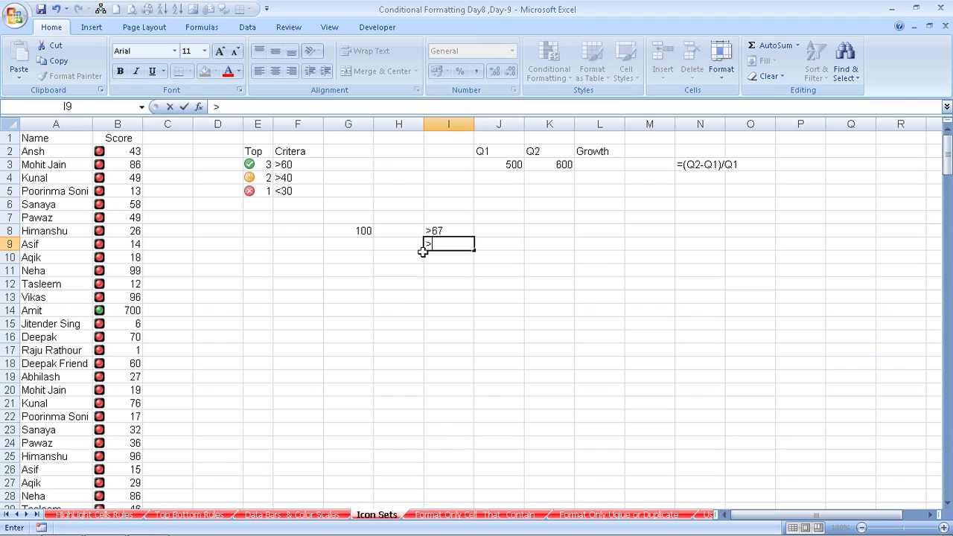
click(156, 191)
click(118, 138)
key(ctrl+shift+Down)
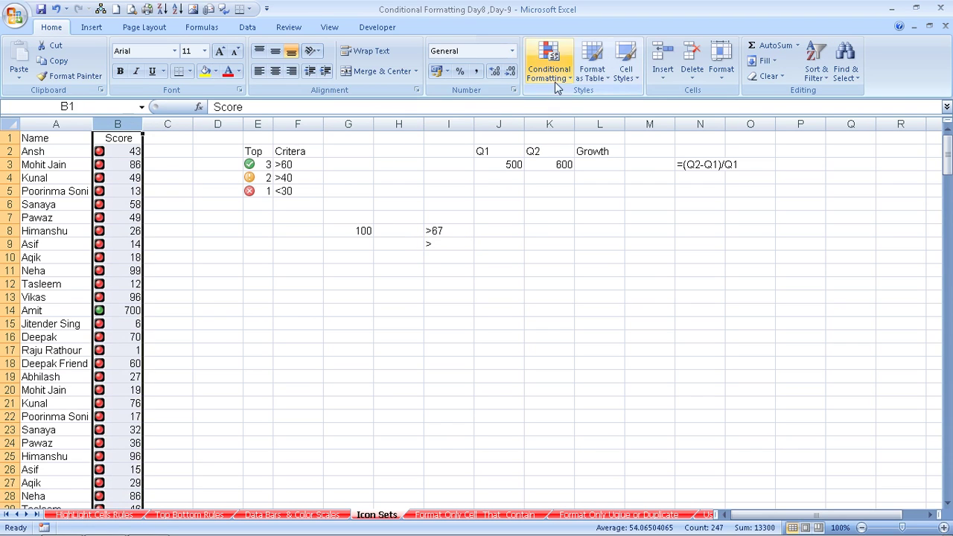
click(555, 82)
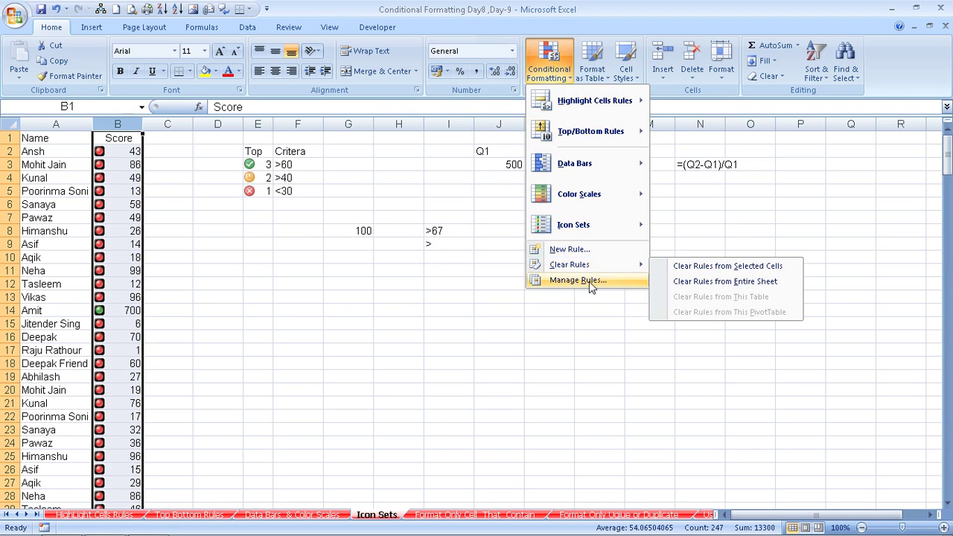
click(578, 280)
double_click(486, 149)
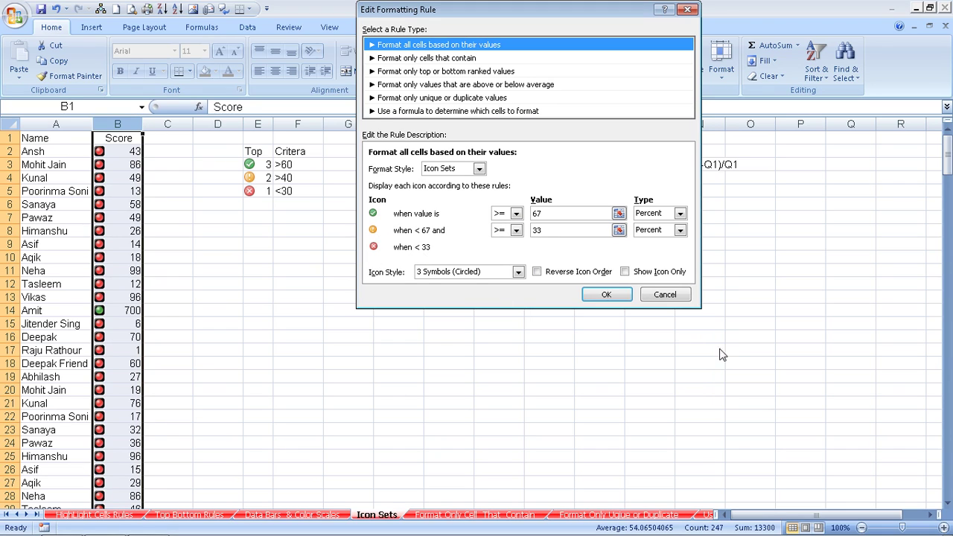
click(666, 295)
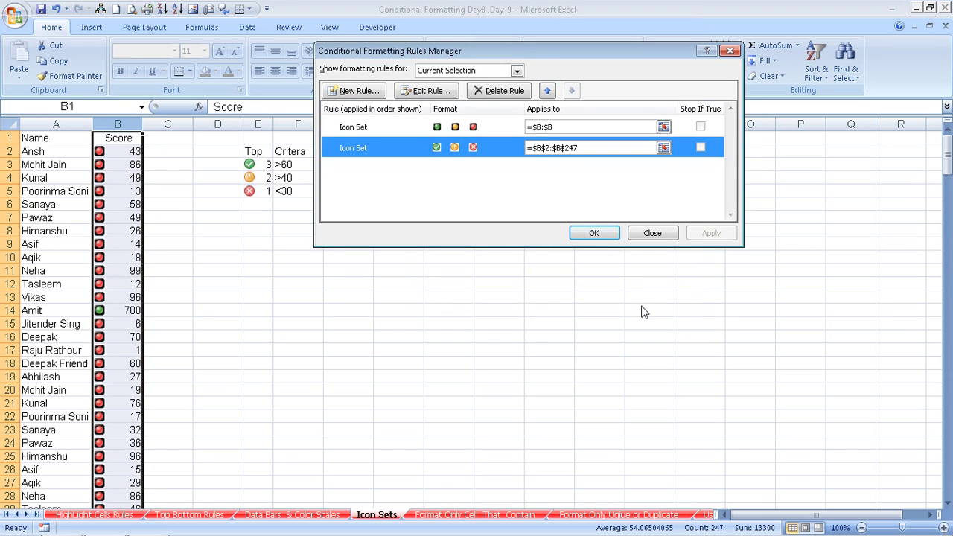
click(731, 51)
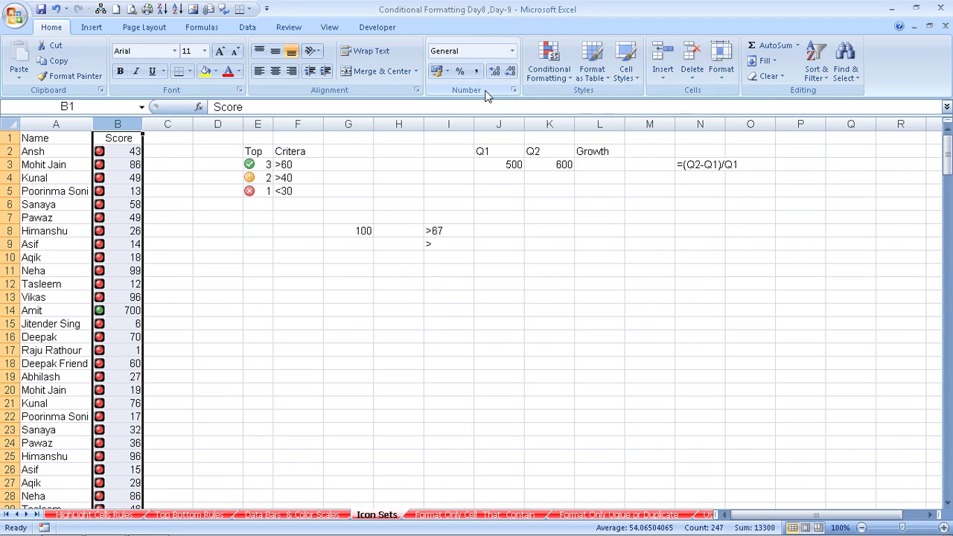
Step: Apply the 5 Arrows (Gray) icon set to the Score column
click(546, 83)
mouse_move(583, 227)
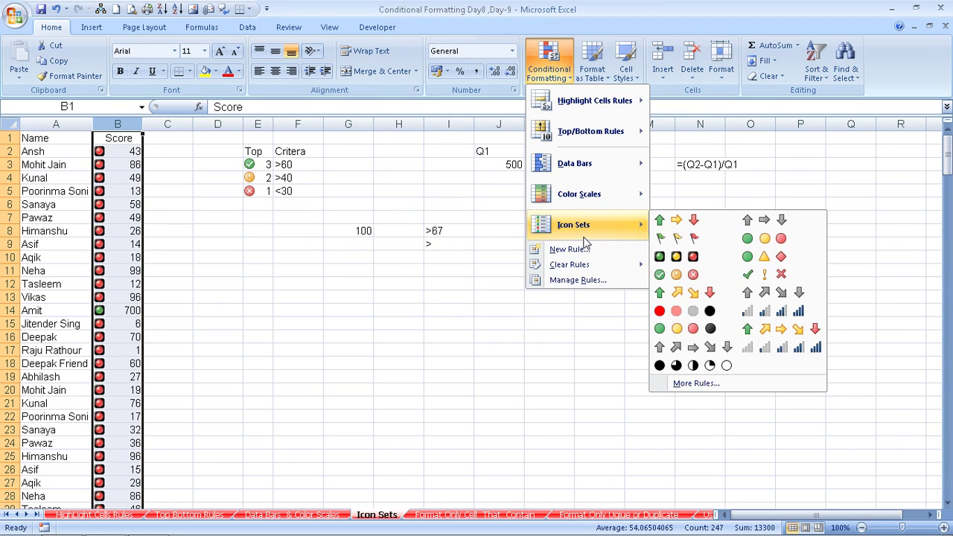
click(666, 345)
Step: Change the score in B80, trying 100 and 101, and settle on 150
scroll(268, 245, down, 4)
scroll(268, 245, down, 9)
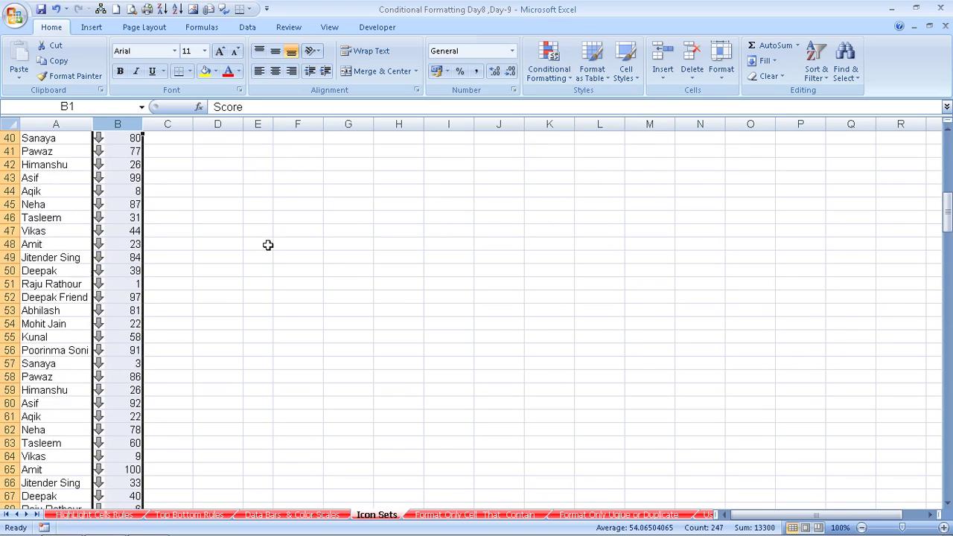
scroll(268, 245, down, 6)
scroll(223, 257, down, 4)
click(134, 271)
text(1)
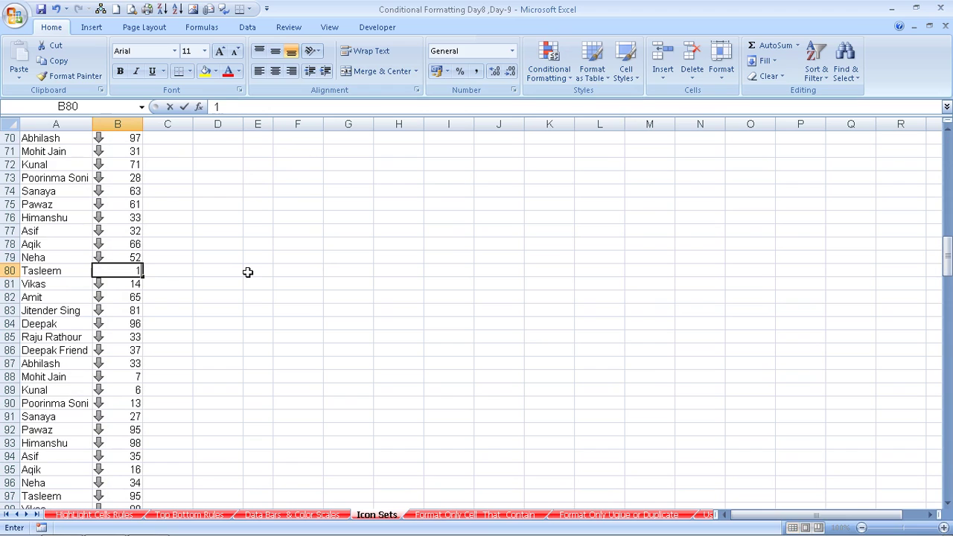
text(00)
key(Return)
key(Up)
text(101)
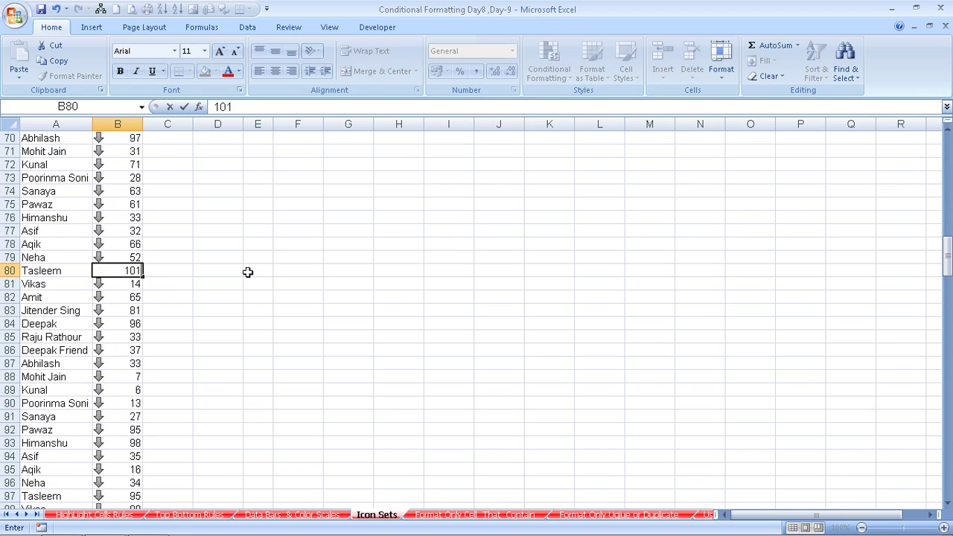
key(Return)
key(Up)
text(150)
key(Return)
key(Up)
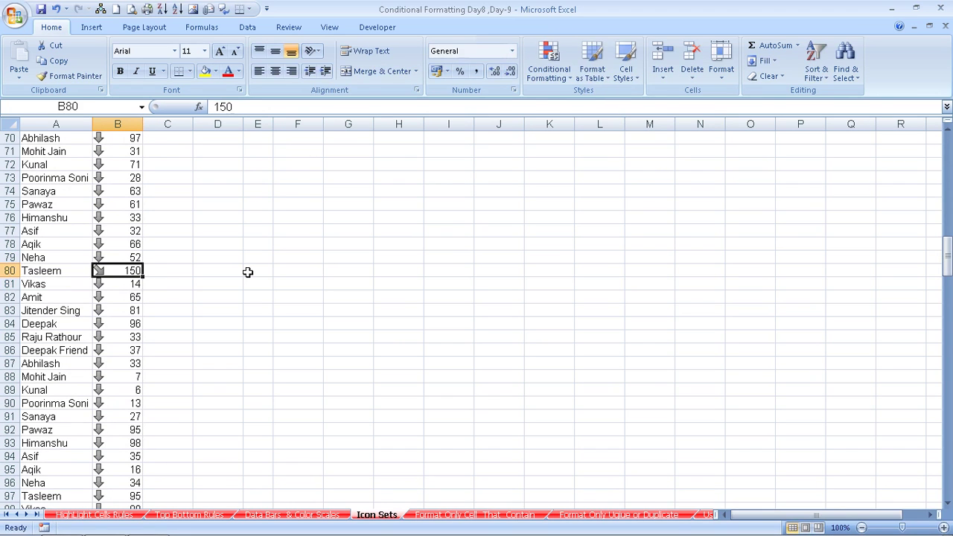
Step: Select all Score data from B1 to B247
key(ctrl+Up)
key(ctrl+Down)
key(ctrl+Up)
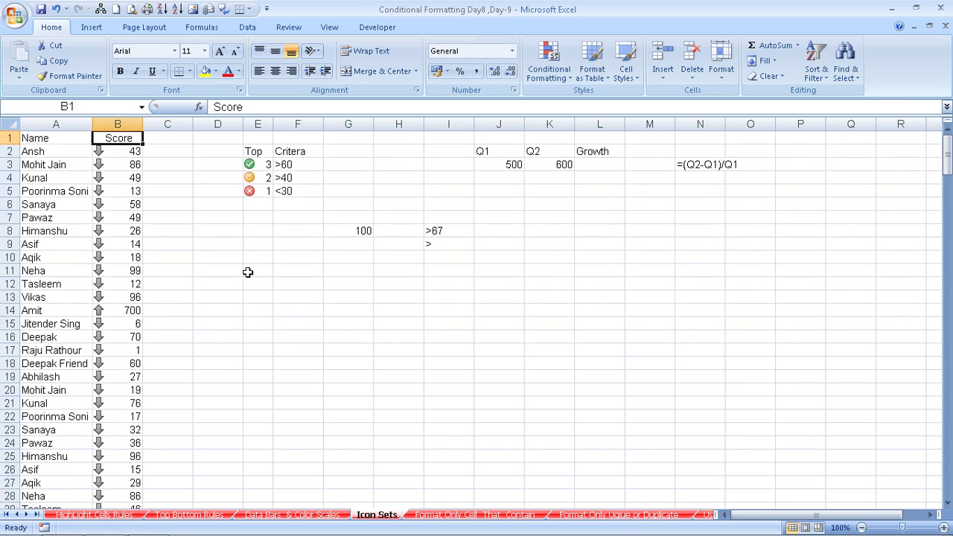
key(ctrl+shift+Down)
Step: Review the arrow icon set rule's 80/60/40/20 percent thresholds in Manage Rules, leaving them unchanged
click(549, 65)
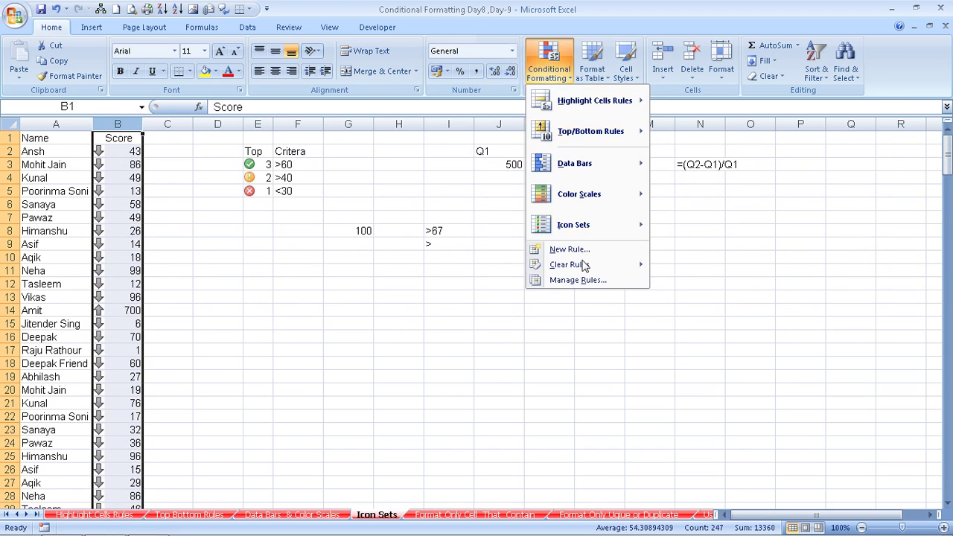
click(592, 280)
click(472, 127)
double_click(472, 127)
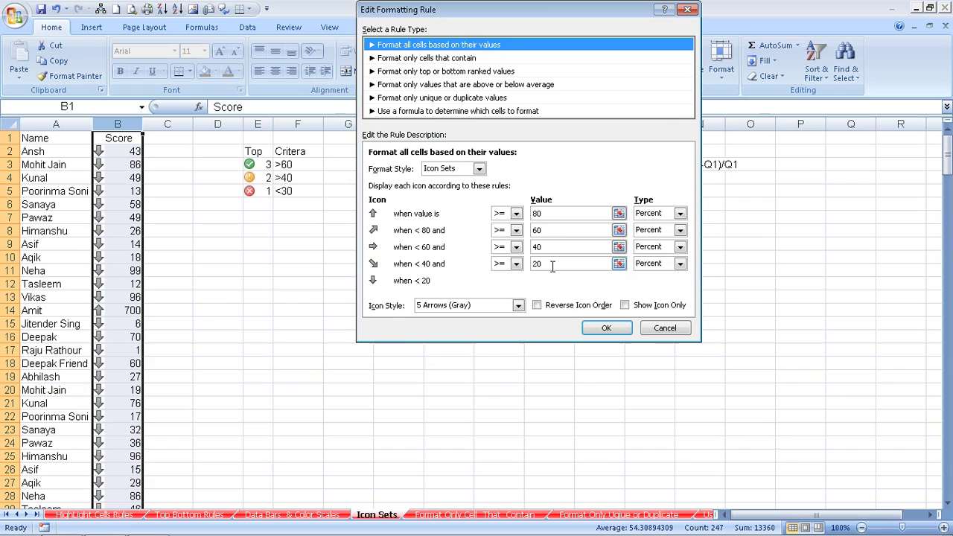
click(658, 331)
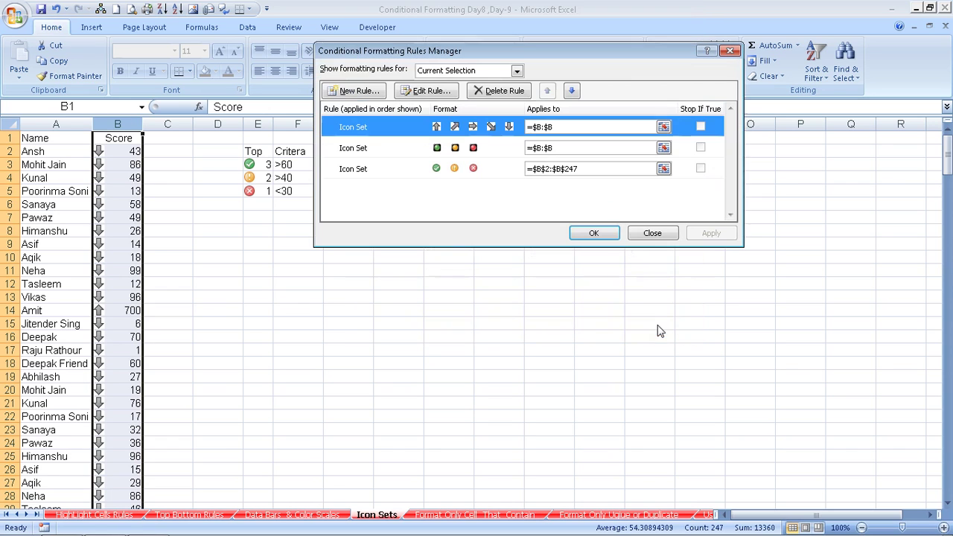
click(660, 236)
Step: Go to the Format Only Cell That Contain sheet
click(534, 80)
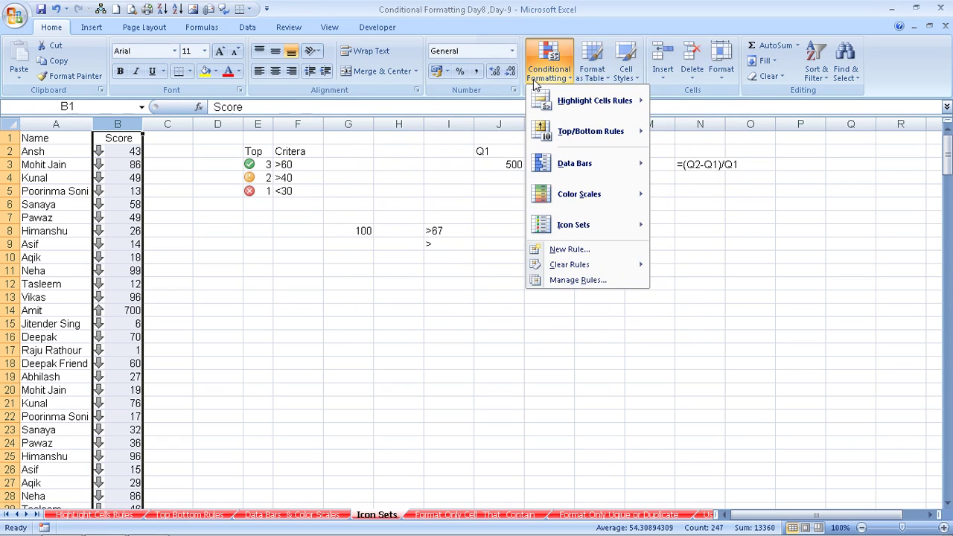
mouse_move(595, 227)
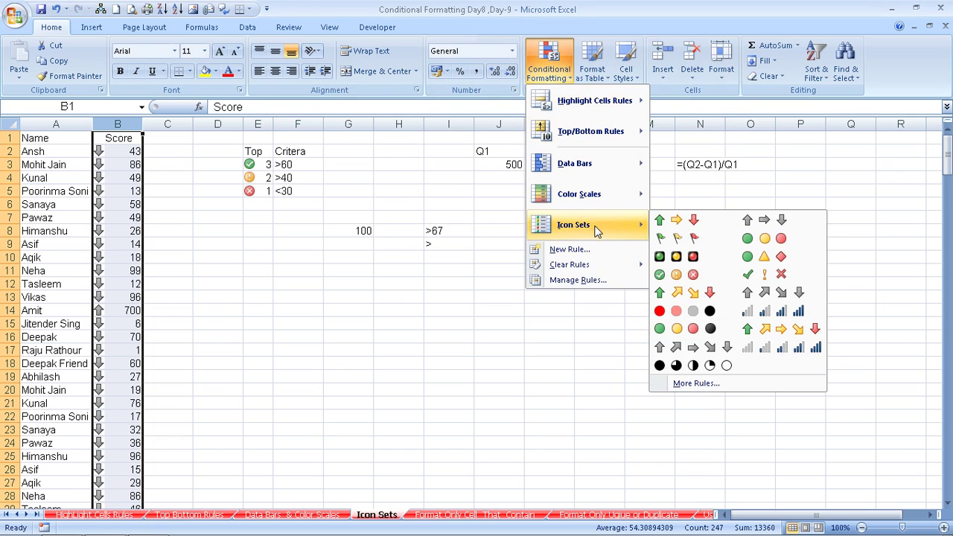
click(350, 363)
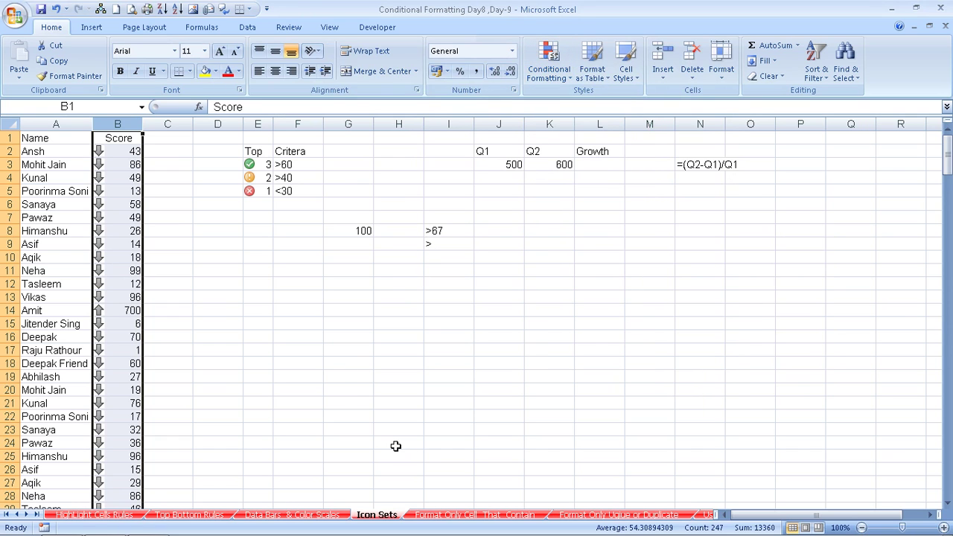
click(461, 516)
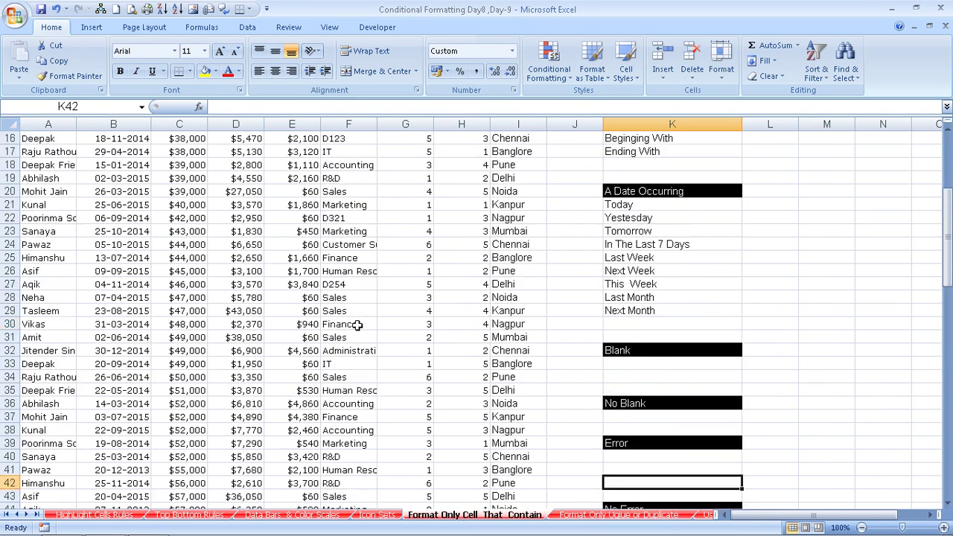
Step: Select the Hire Date column and view the Highlight Cells Rules, then go to the Format Only Uqiue or Duplicate sheet
scroll(358, 325, up, 5)
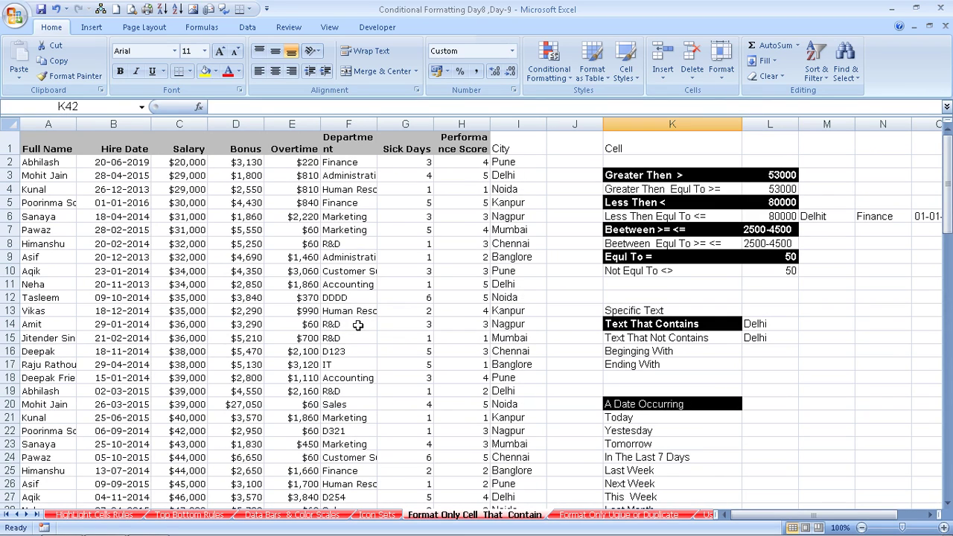
click(138, 123)
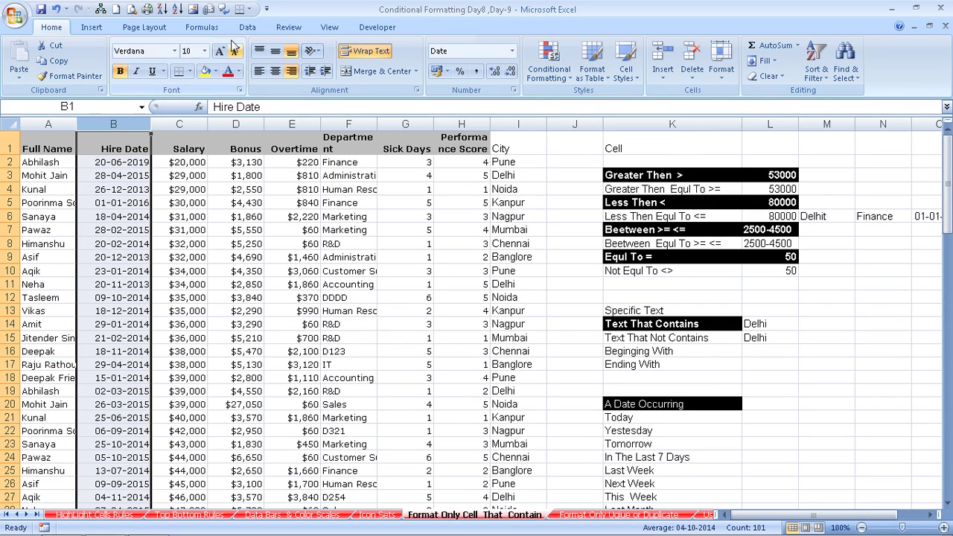
click(549, 63)
mouse_move(593, 101)
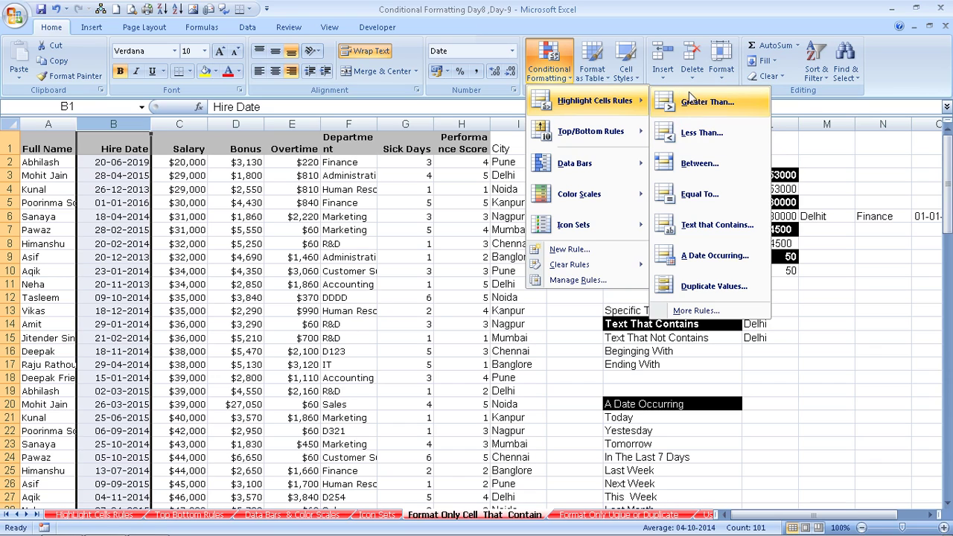
click(380, 264)
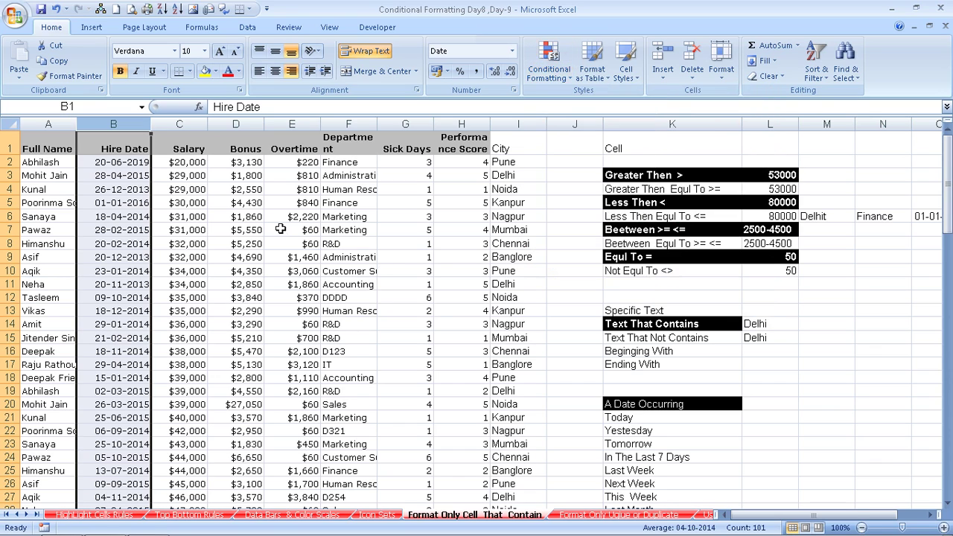
click(285, 228)
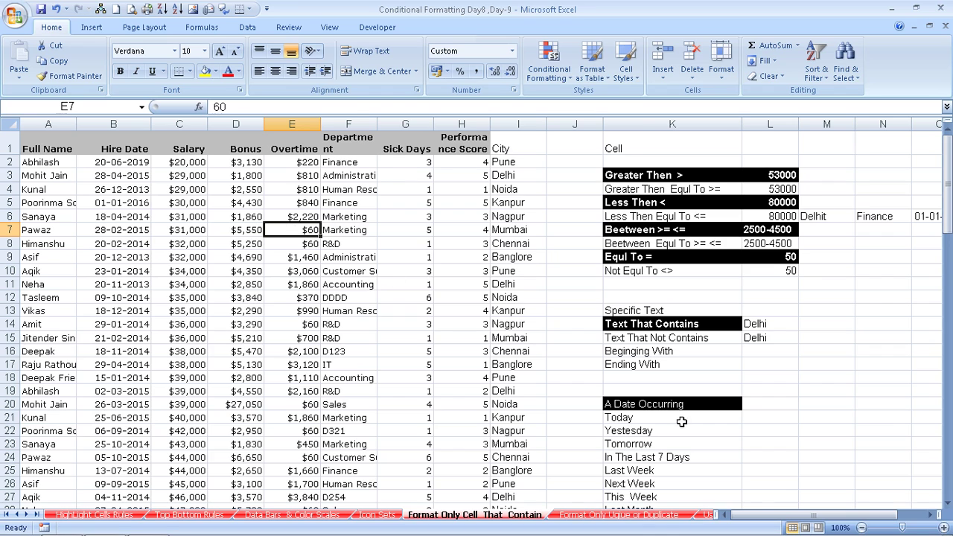
click(648, 515)
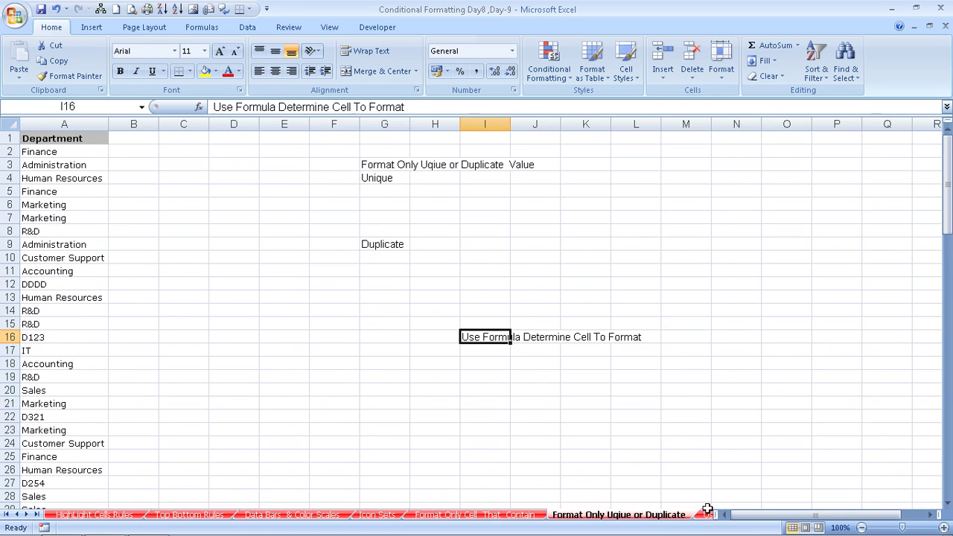
Step: Go to the Use Formula Determine sheet and move down to the year cell A22
click(710, 515)
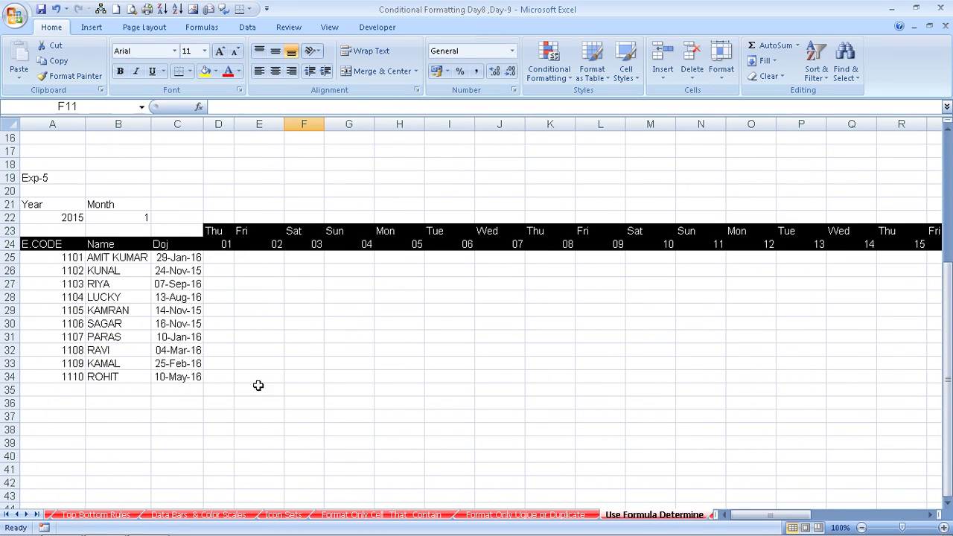
key(Left)
key(Home)
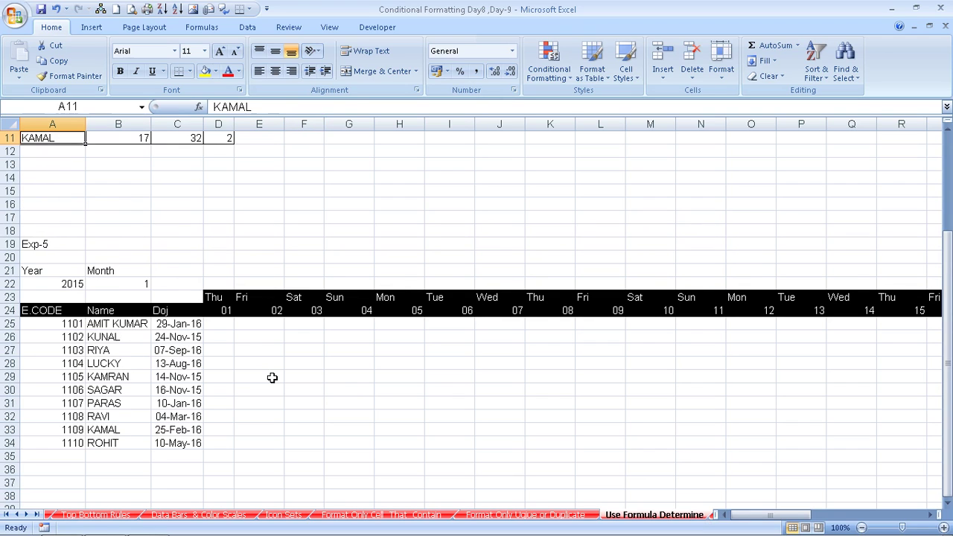
key(Up)
key(Down)
key(Down)
key(ctrl+Down)
key(ctrl+Down)
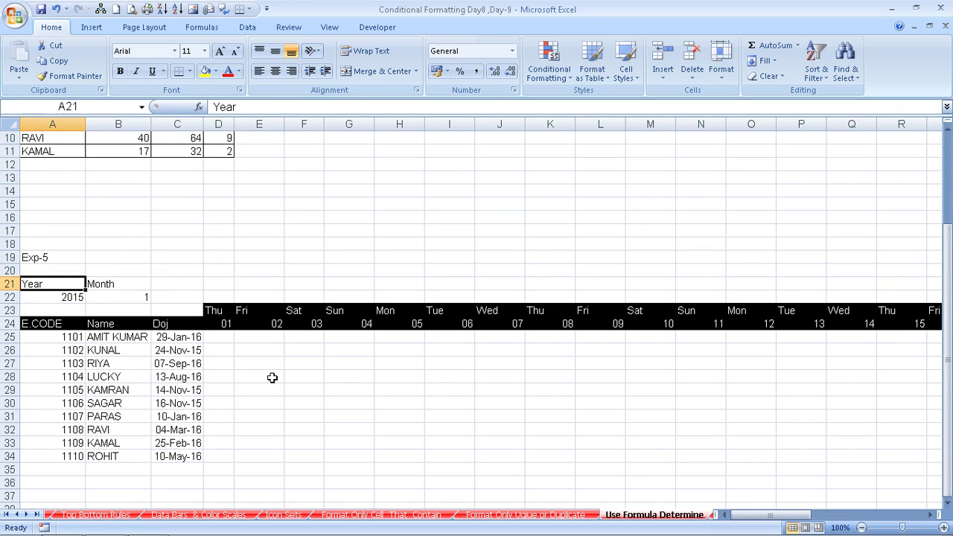
key(Down)
Step: Set the calendar year in A22 to 2019 and the month in B22 to 3
click(91, 297)
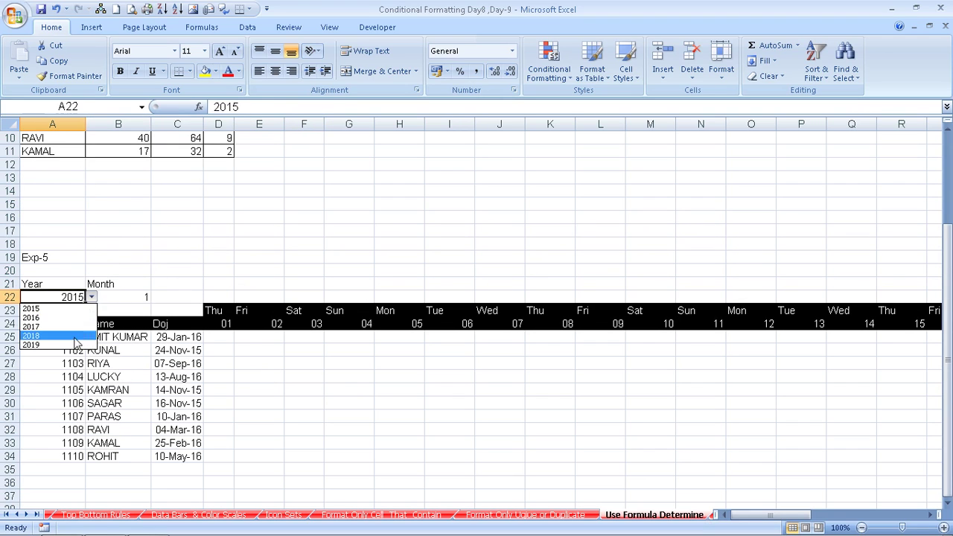
click(89, 341)
click(131, 297)
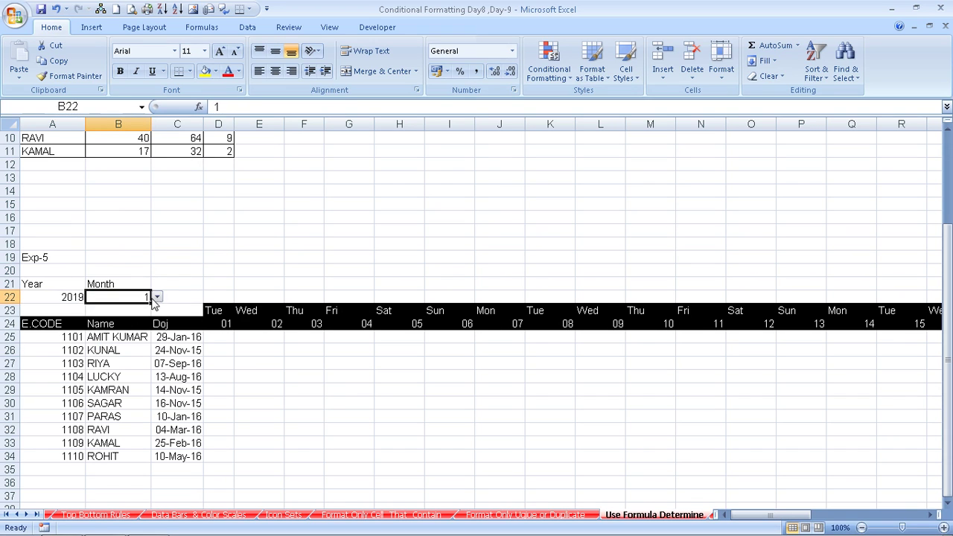
click(157, 298)
click(133, 328)
Step: Select the date cells D24:D27 and the threshold labels F3:F8, then deselect
drag(223, 324, 228, 365)
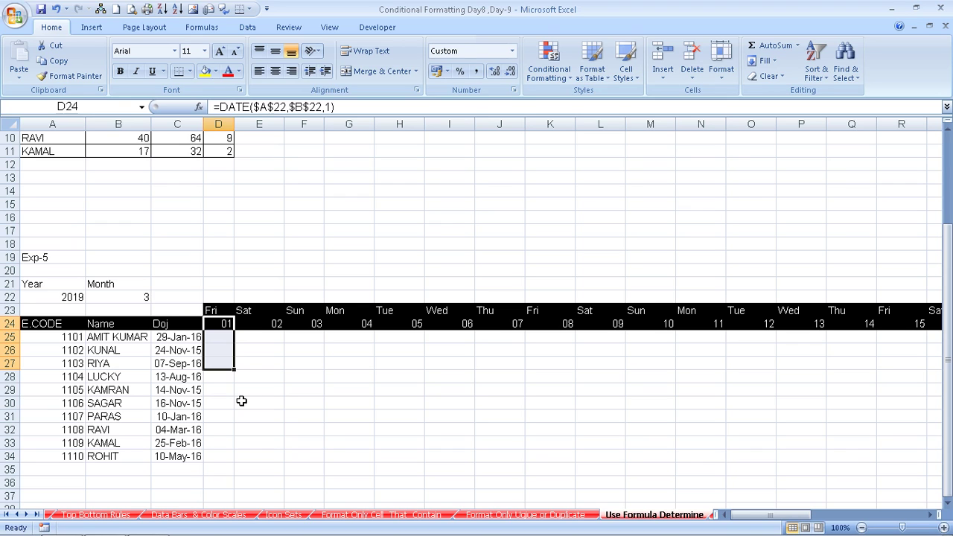
scroll(241, 401, up, 3)
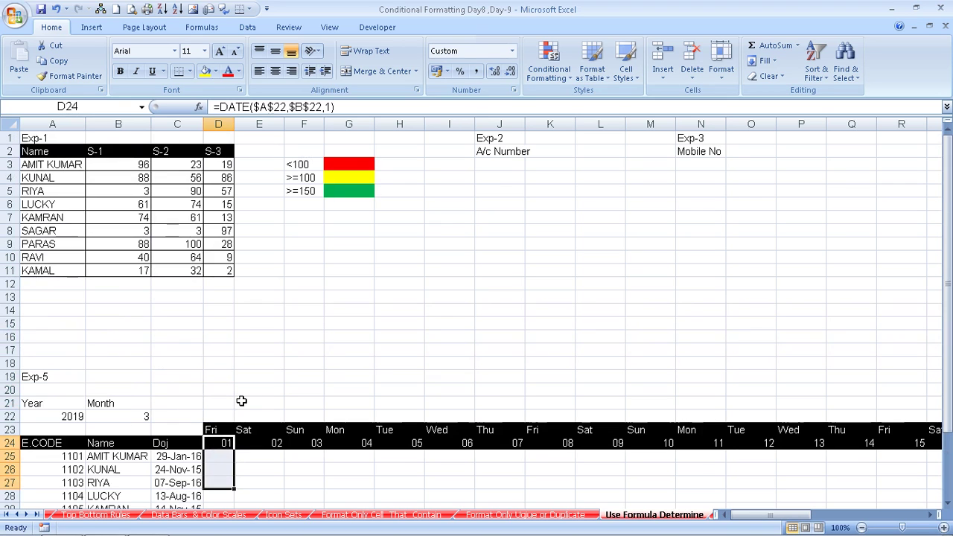
drag(298, 164, 316, 231)
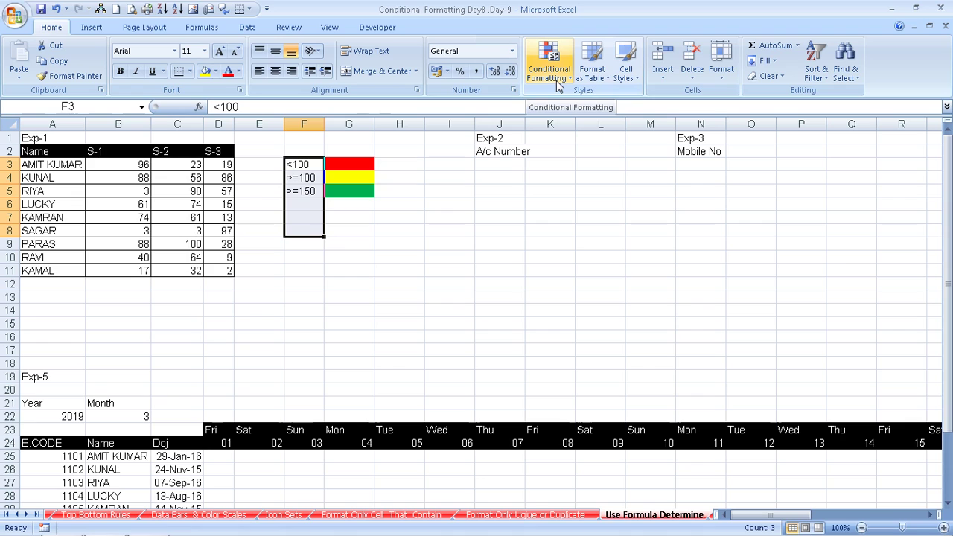
click(488, 231)
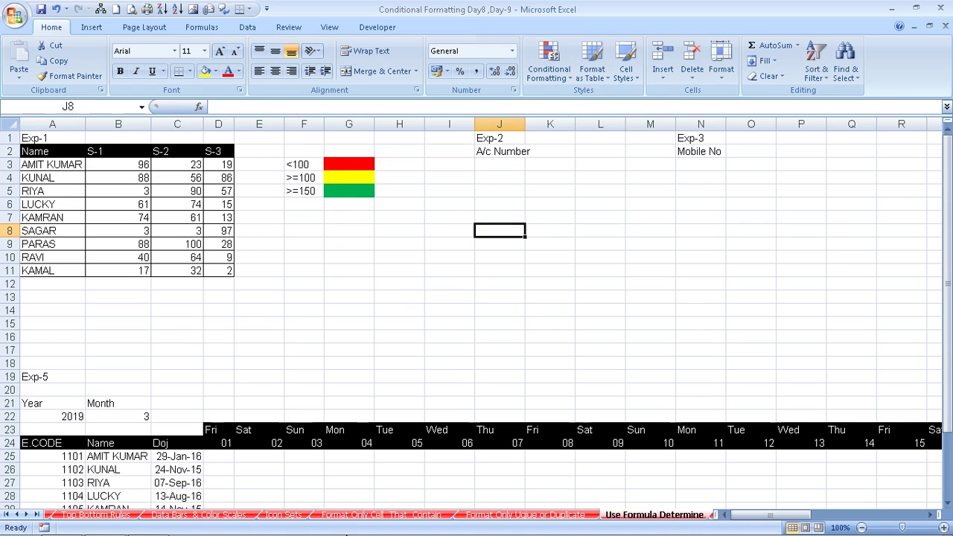